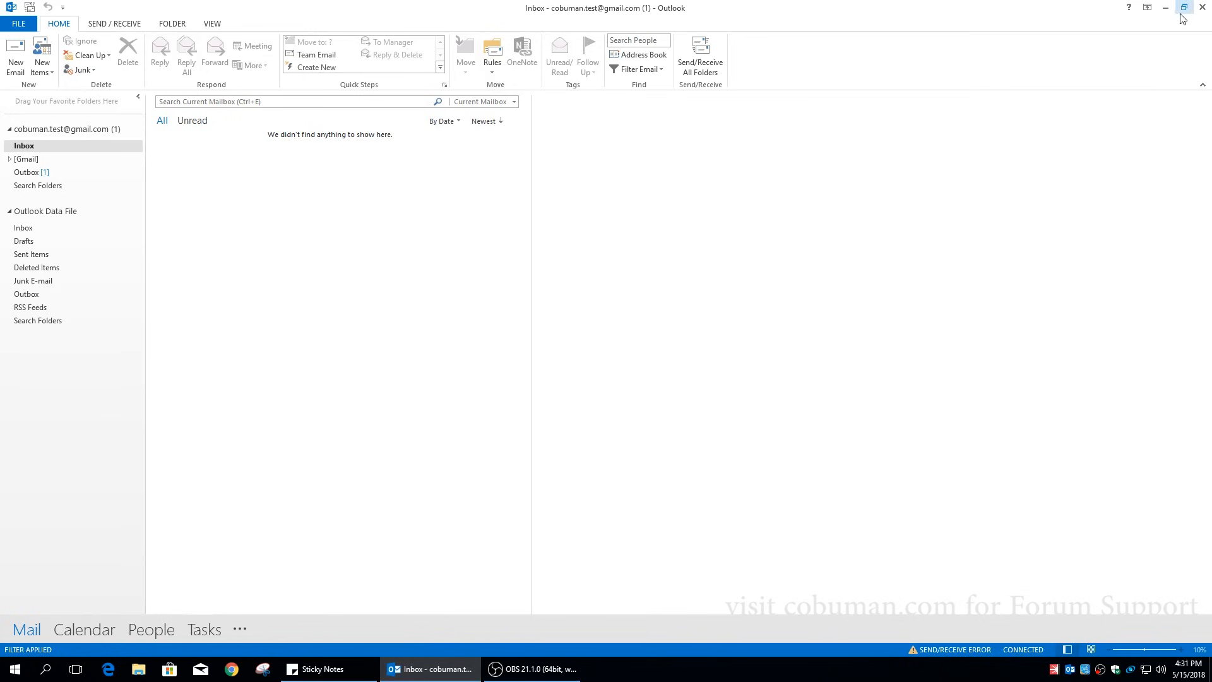
- Check the send/receive error report, then exit Outlook with Exit and Send Later for the Outbox message
{"action": "left_click", "coordinate": [956, 651]}
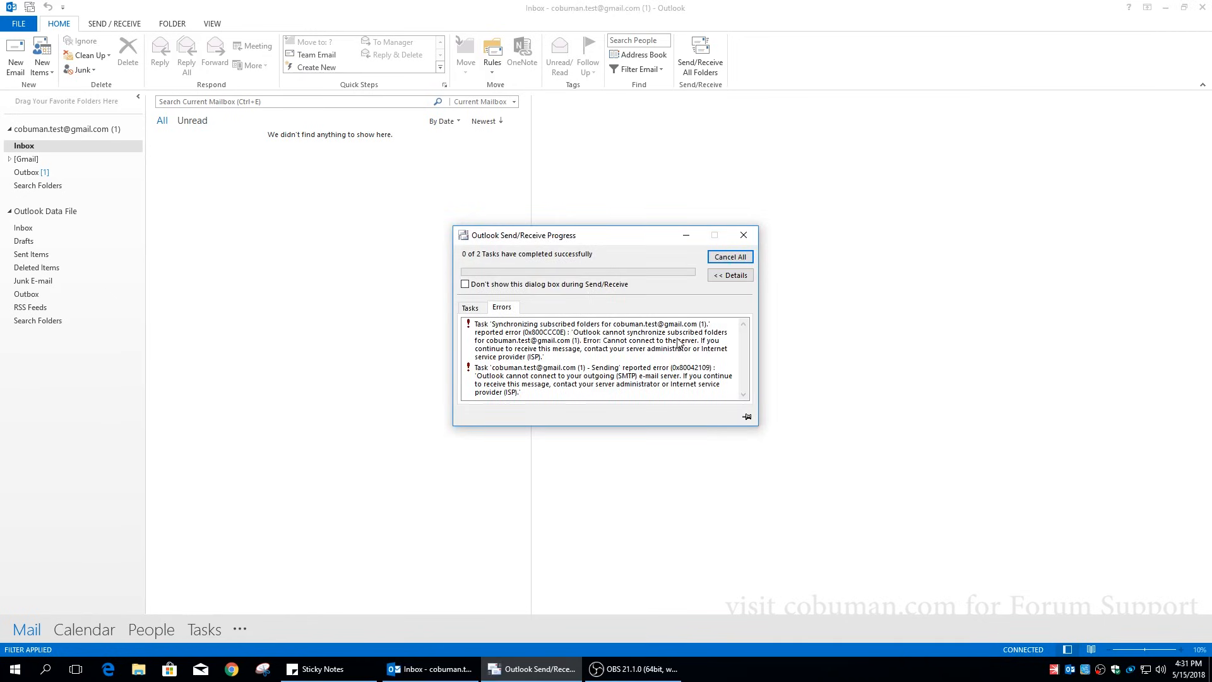
{"action": "left_click", "coordinate": [744, 236]}
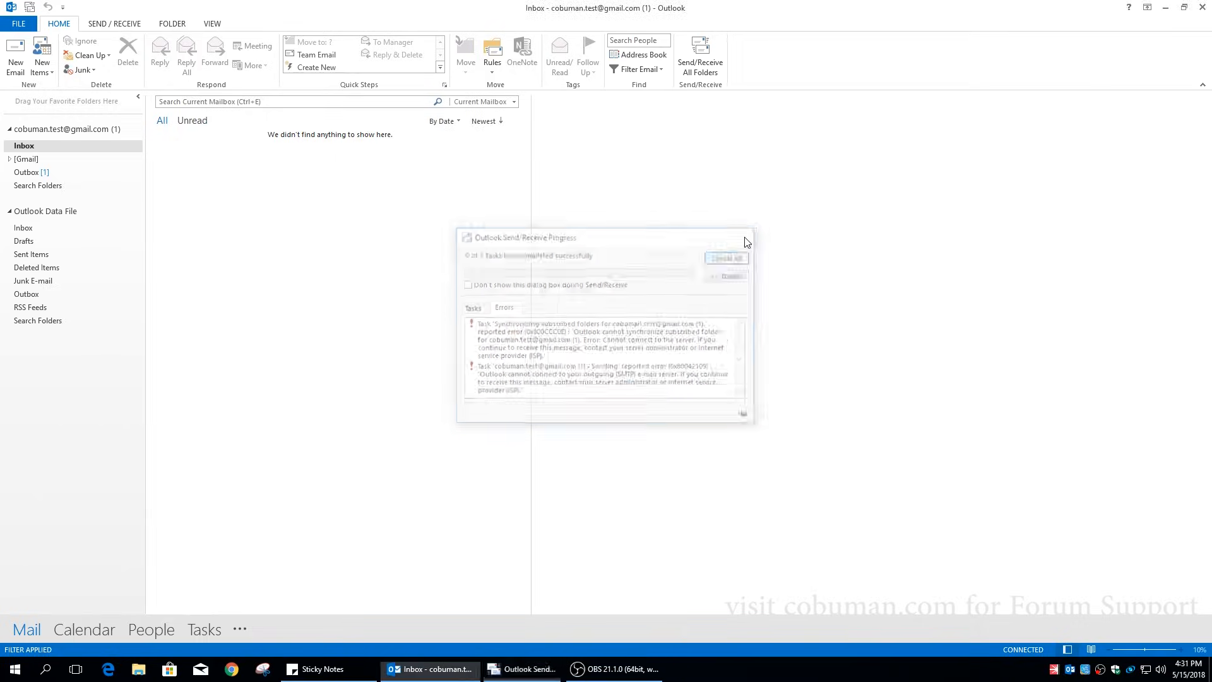
{"action": "left_click", "coordinate": [1204, 8]}
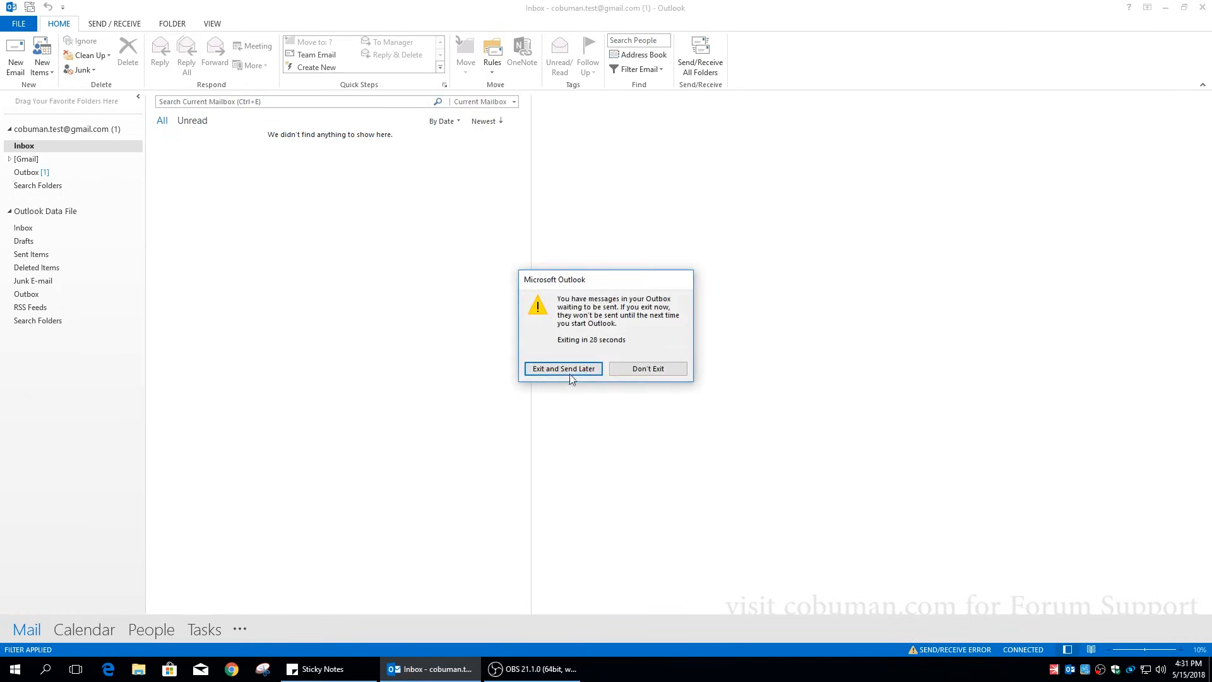
{"action": "left_click", "coordinate": [641, 372]}
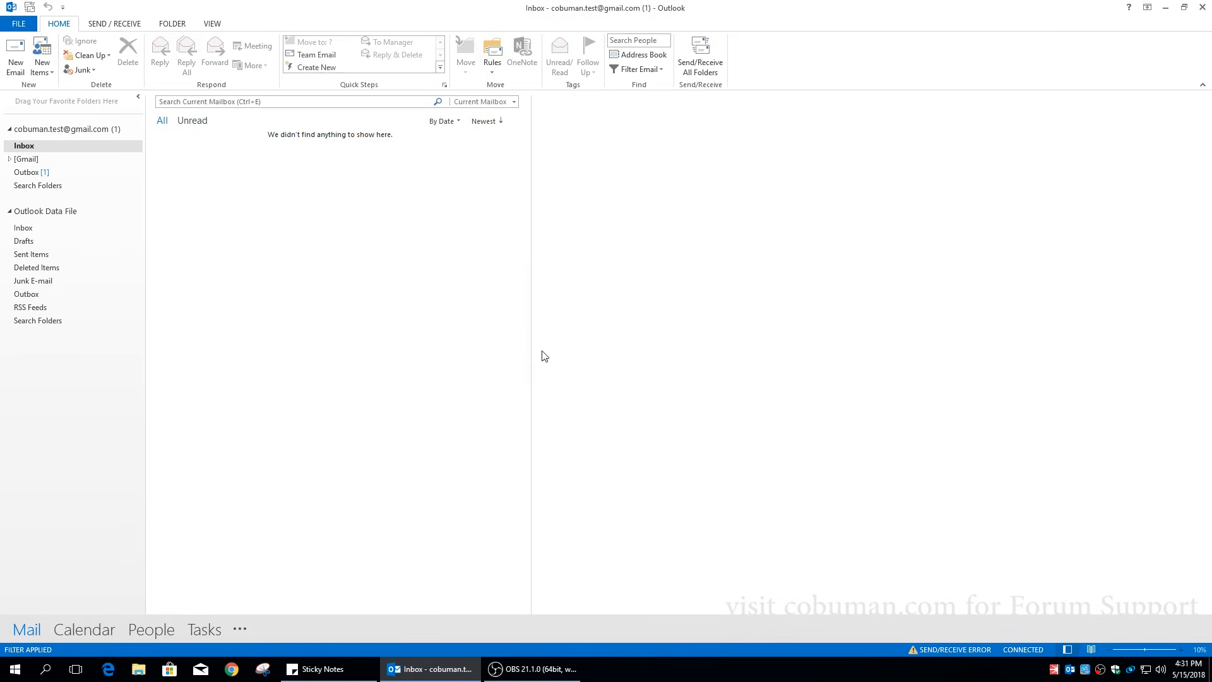
{"action": "left_click", "coordinate": [1203, 6]}
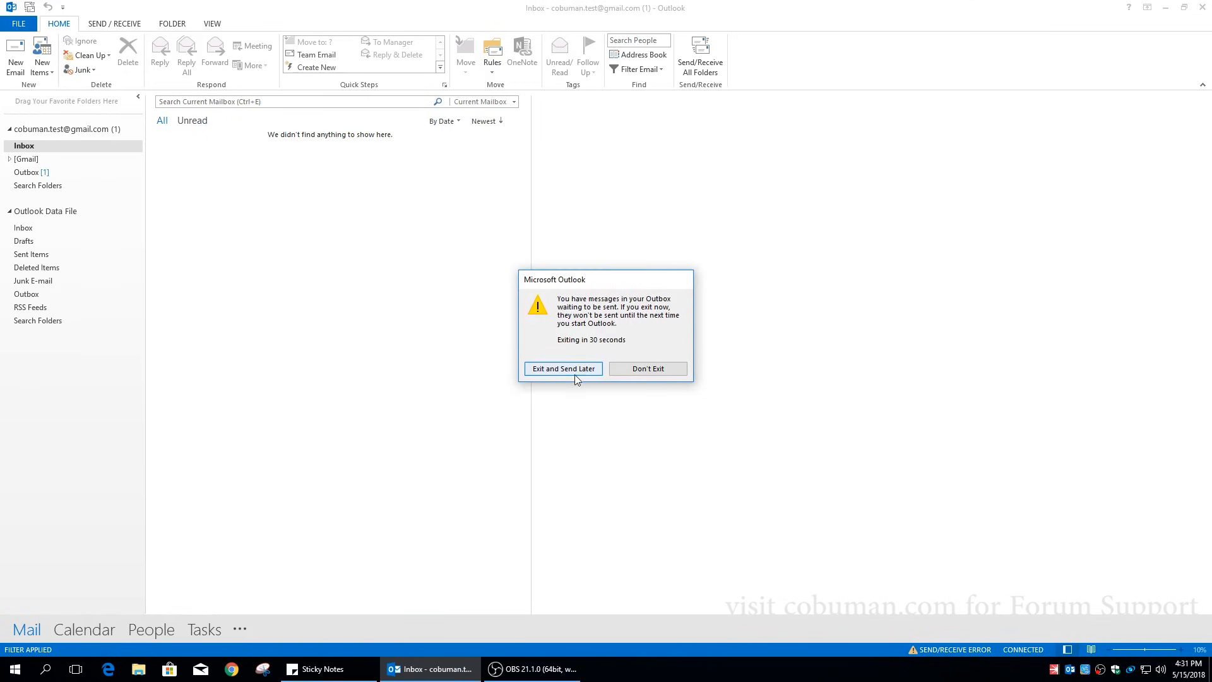
{"action": "left_click", "coordinate": [575, 374]}
{"action": "left_click", "coordinate": [289, 358]}
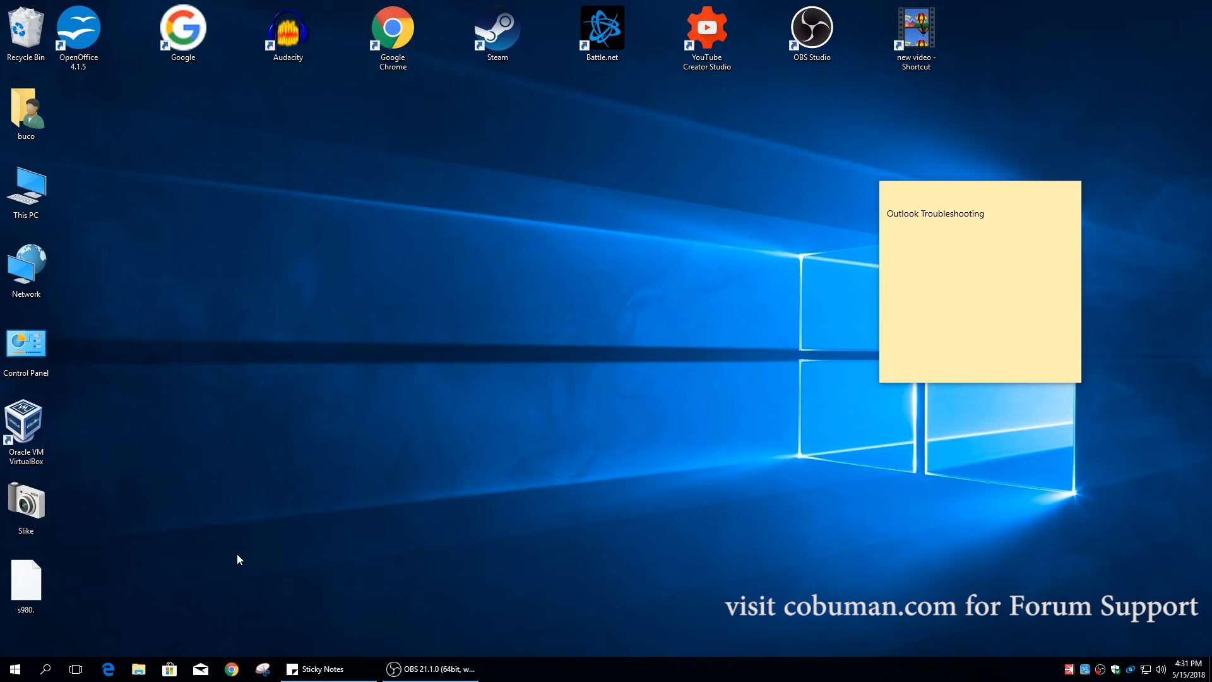
- Search Windows for 'control' and open Control Panel from the Best match result
{"action": "left_click", "coordinate": [46, 668]}
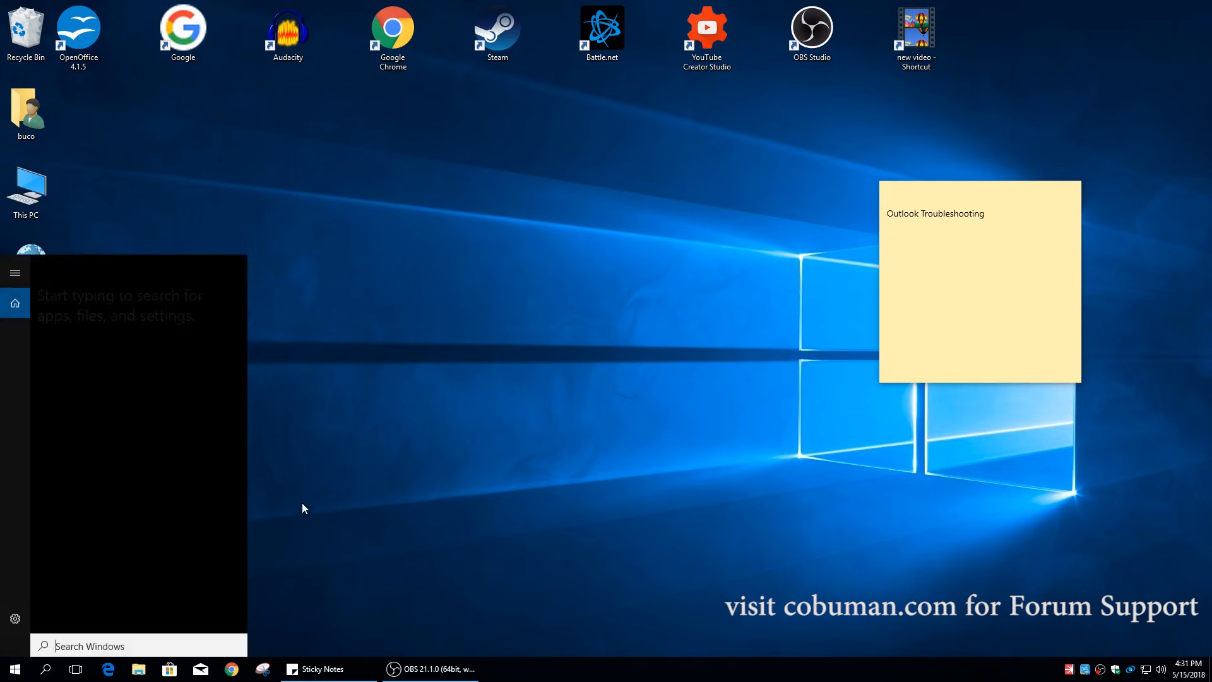
{"action": "type", "text": "control"}
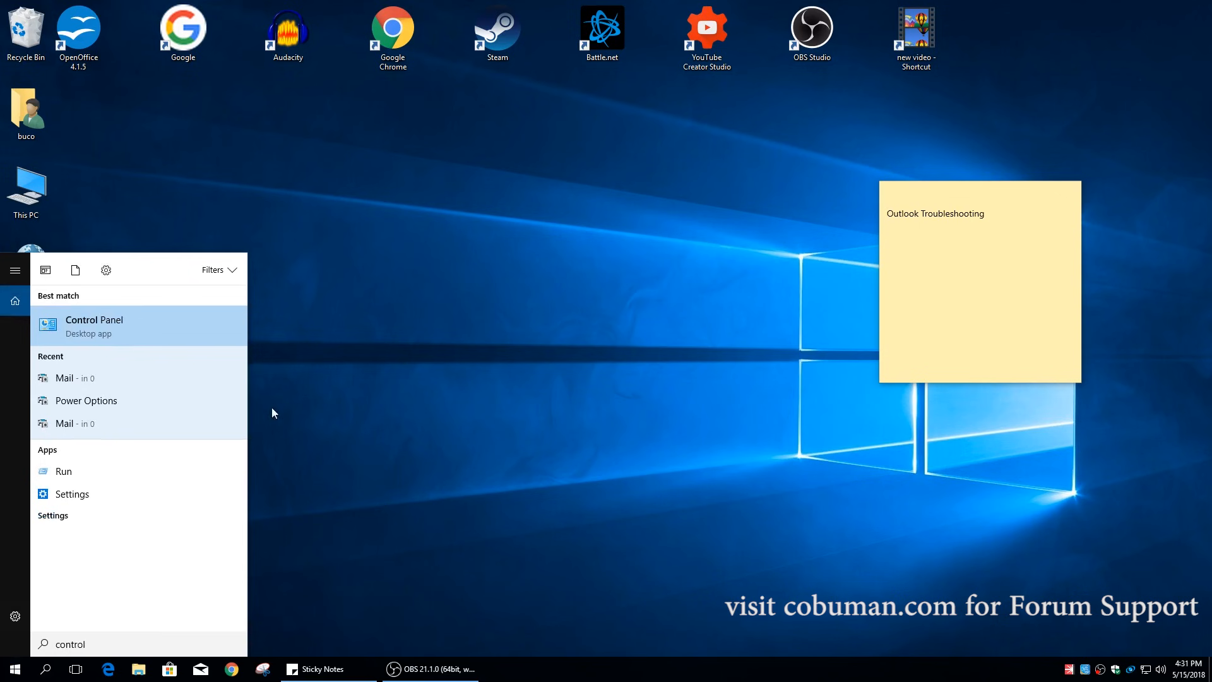
{"action": "left_click", "coordinate": [138, 328]}
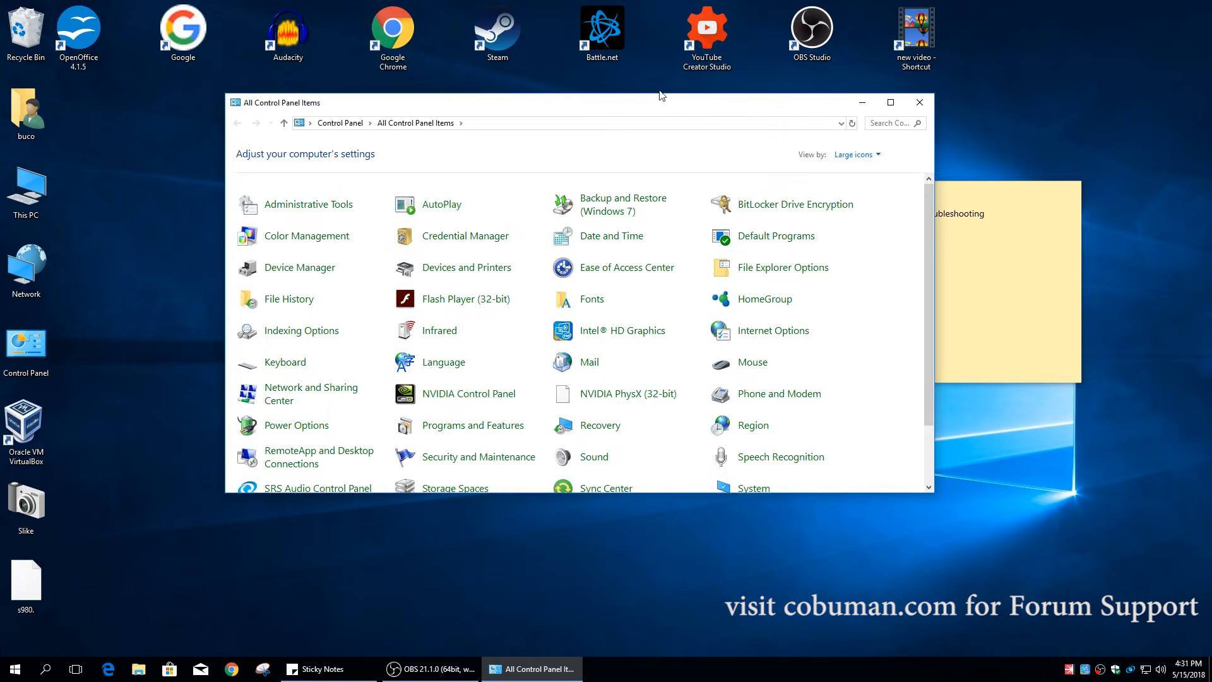
- Move and enlarge the Control Panel window to show all items, then bring the Outlook Troubleshooting note forward
{"action": "left_click_drag", "start_coordinate": [747, 104], "coordinate": [706, 77]}
{"action": "left_click_drag", "start_coordinate": [891, 466], "coordinate": [985, 547]}
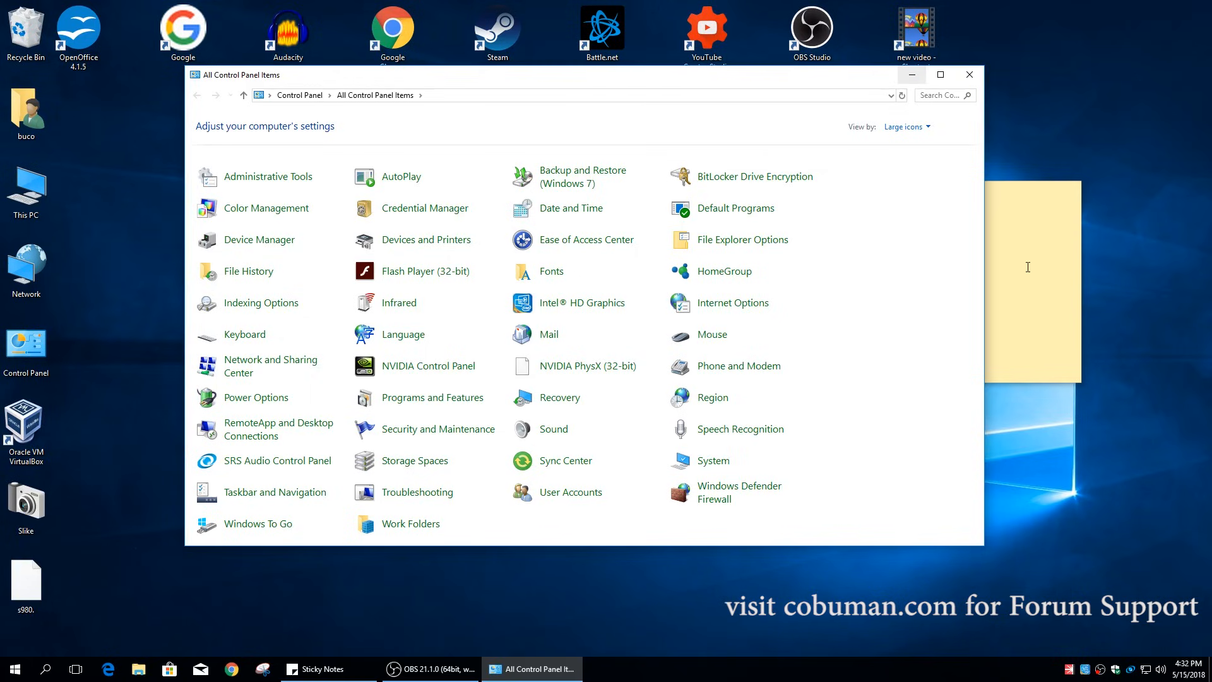
{"action": "left_click", "coordinate": [1013, 259]}
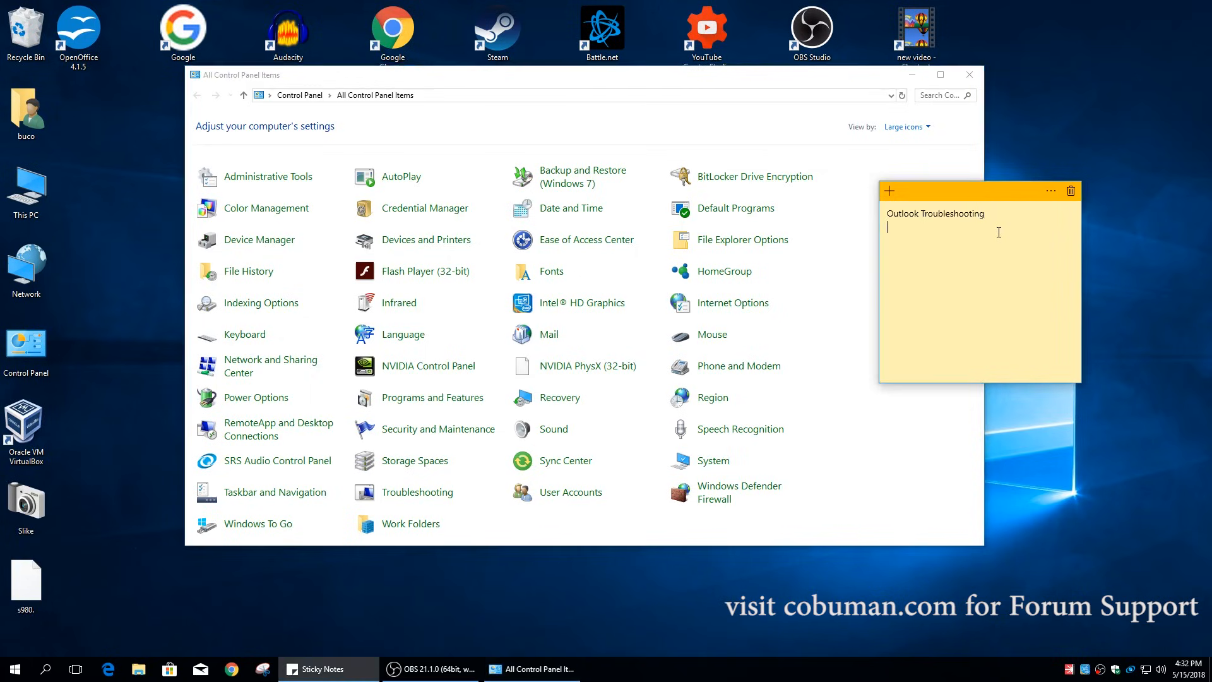
- Write 'Exchange Server is an Email server' in the sticky note and shift Control Panel aside
{"action": "type", "text": "Exchange Server is an Email server"}
{"action": "left_click_drag", "start_coordinate": [815, 83], "coordinate": [696, 73]}
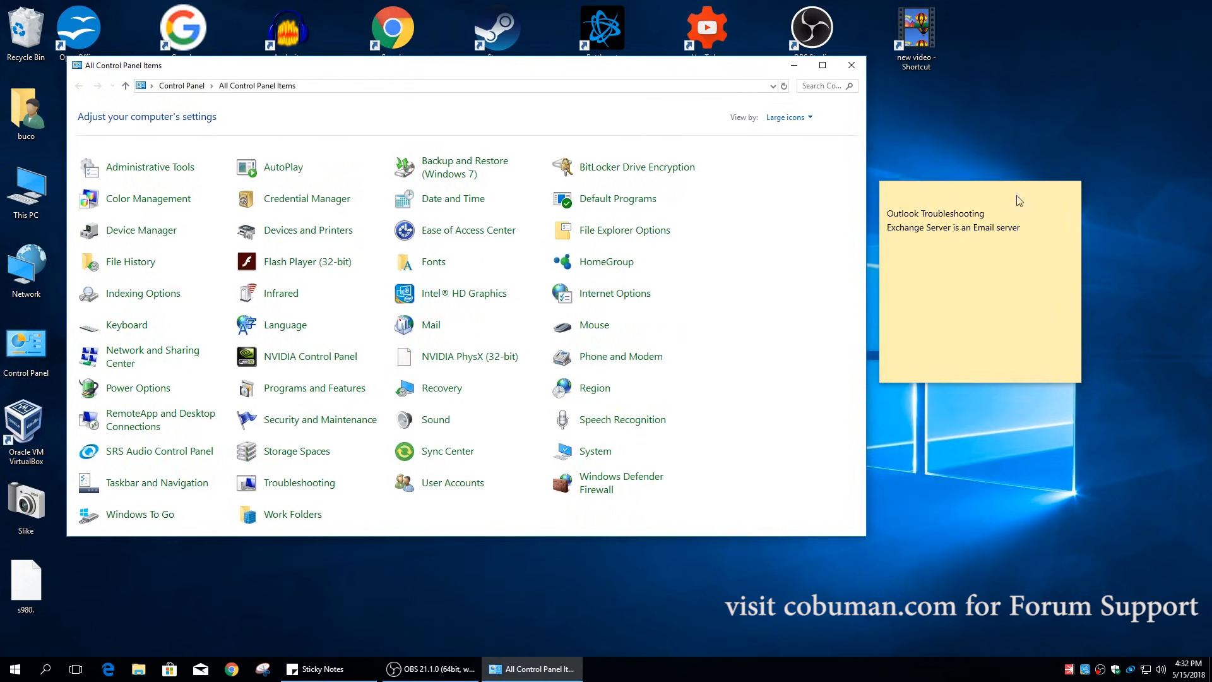
{"action": "left_click", "coordinate": [1029, 230]}
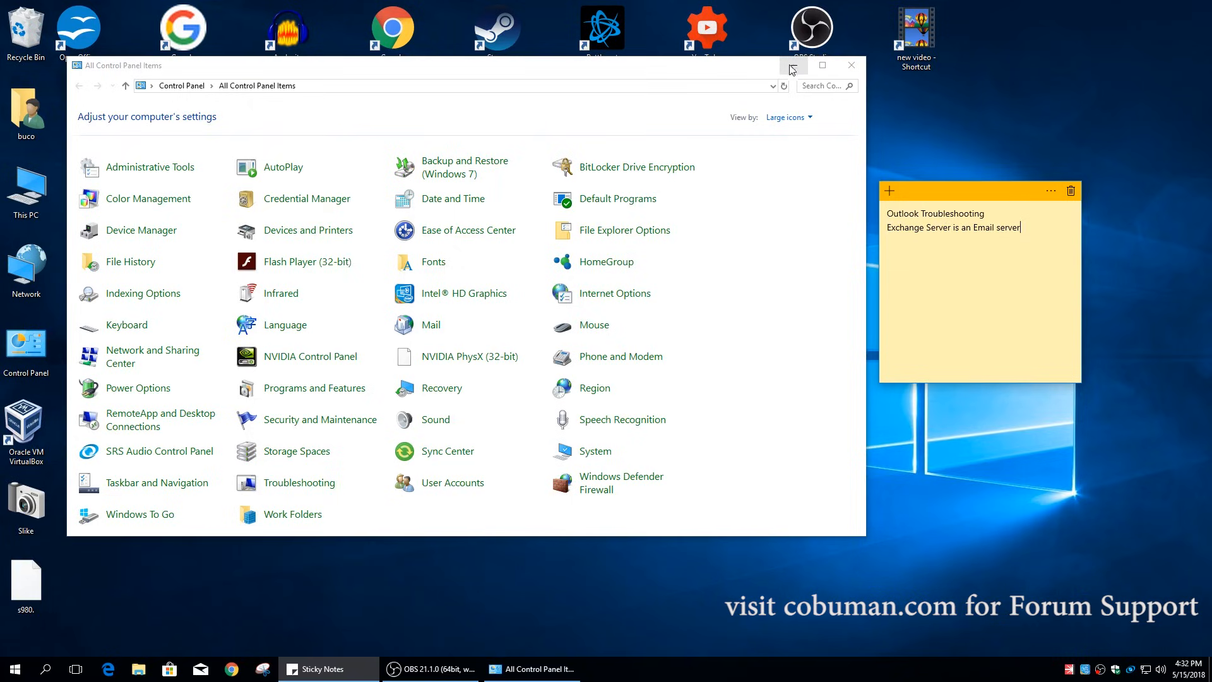
- Add the note line 'Inbox data or emails are located inside of Exchange Server.'
{"action": "type", "text": "Inbox data or emails"}
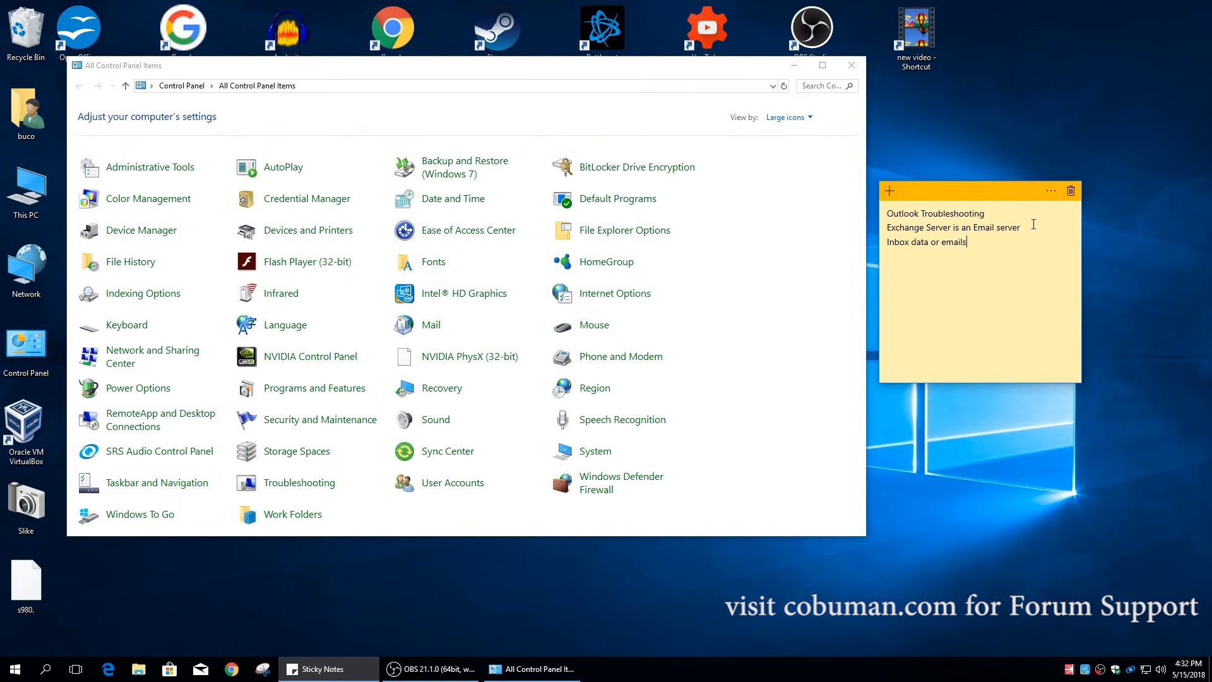
{"action": "type", "text": " are located inside of Exchange Server."}
{"action": "left_click", "coordinate": [744, 73]}
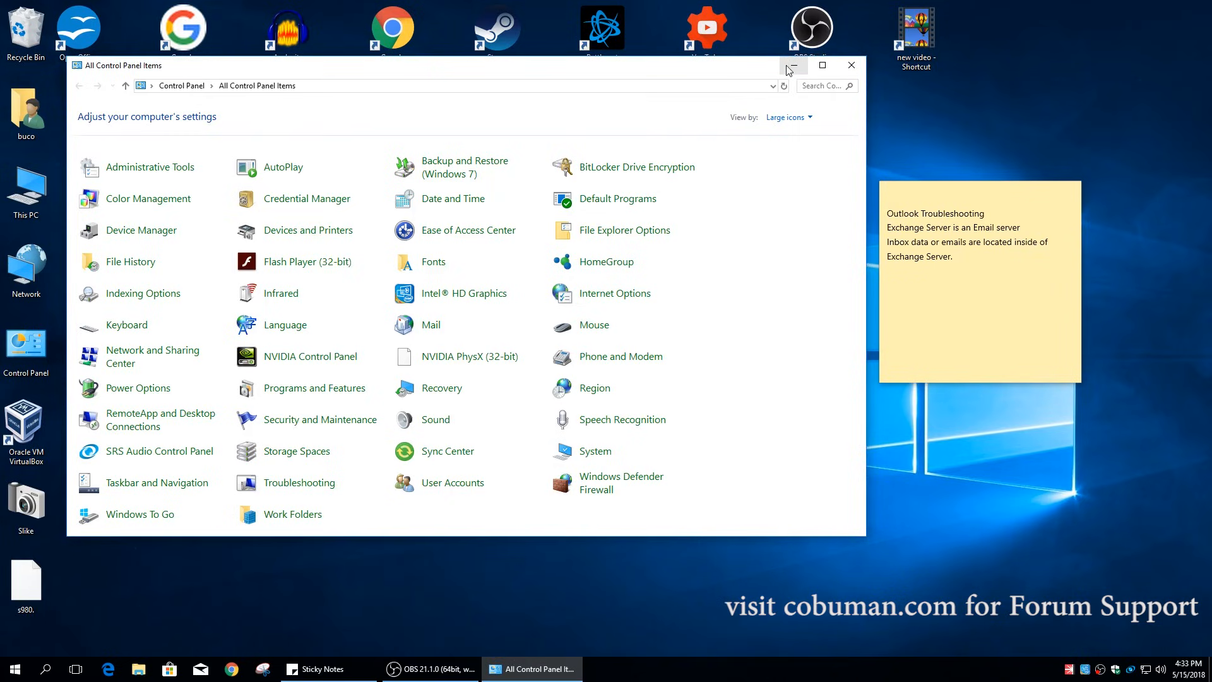
{"action": "left_click", "coordinate": [940, 253]}
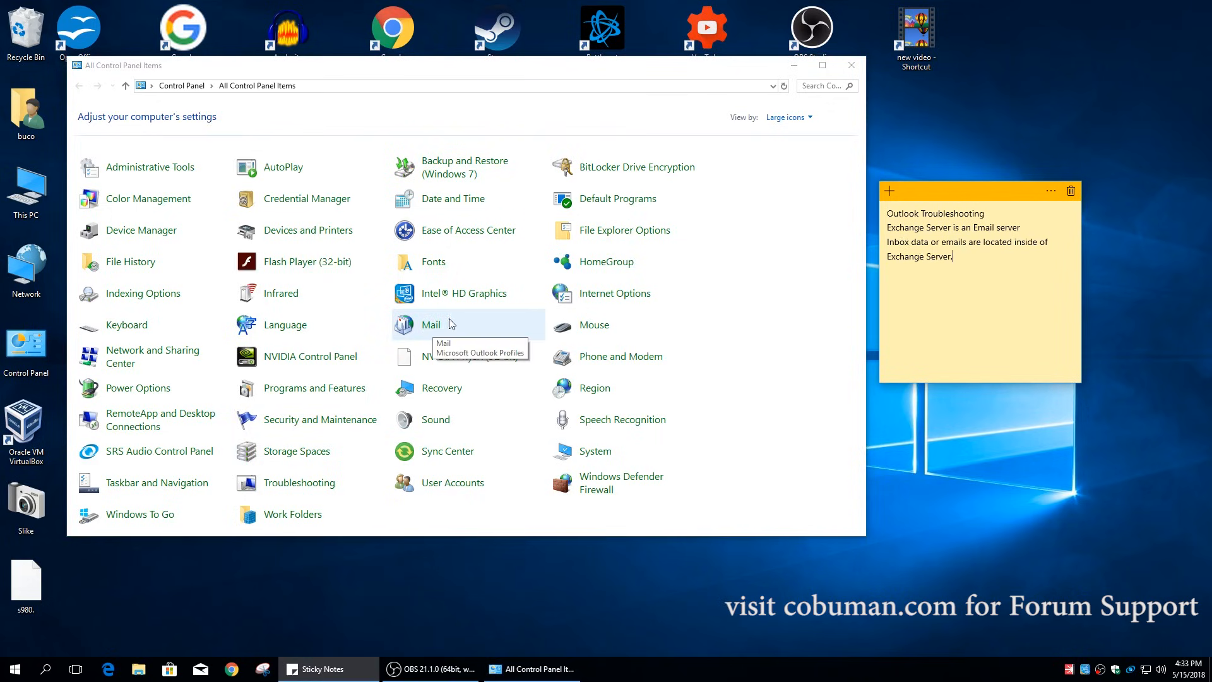
{"action": "left_click", "coordinate": [813, 87]}
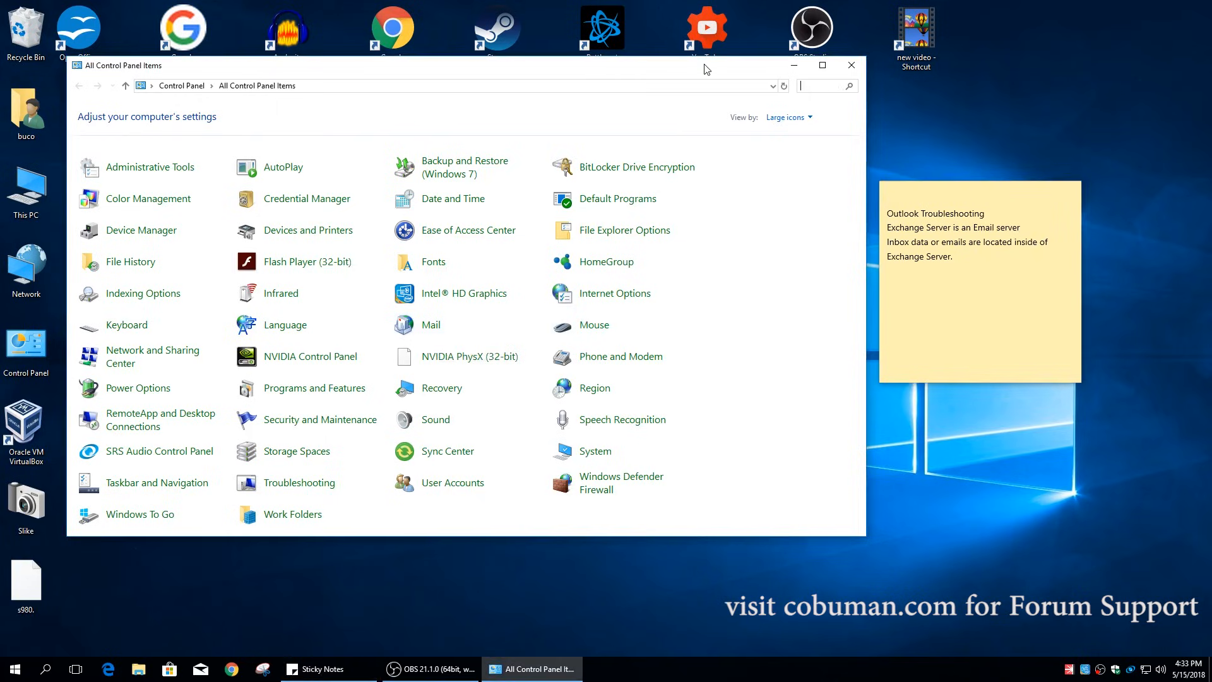
{"action": "left_click", "coordinate": [797, 121]}
{"action": "left_click", "coordinate": [786, 132]}
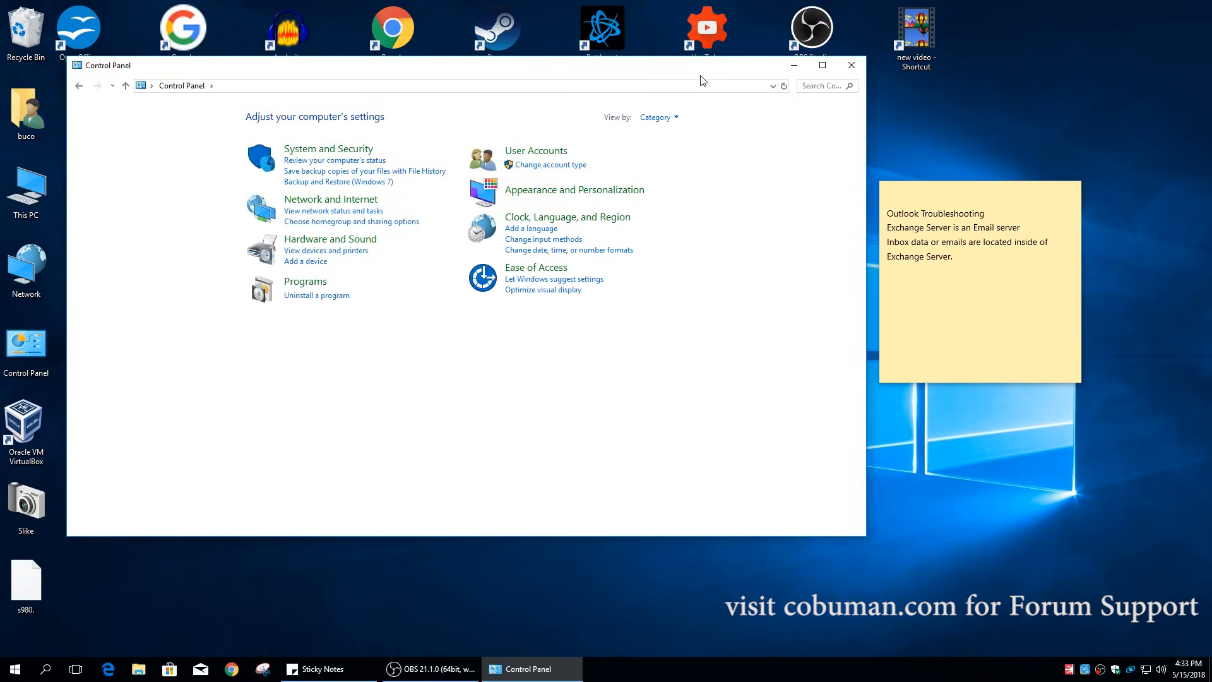
{"action": "left_click_drag", "start_coordinate": [701, 77], "coordinate": [776, 103]}
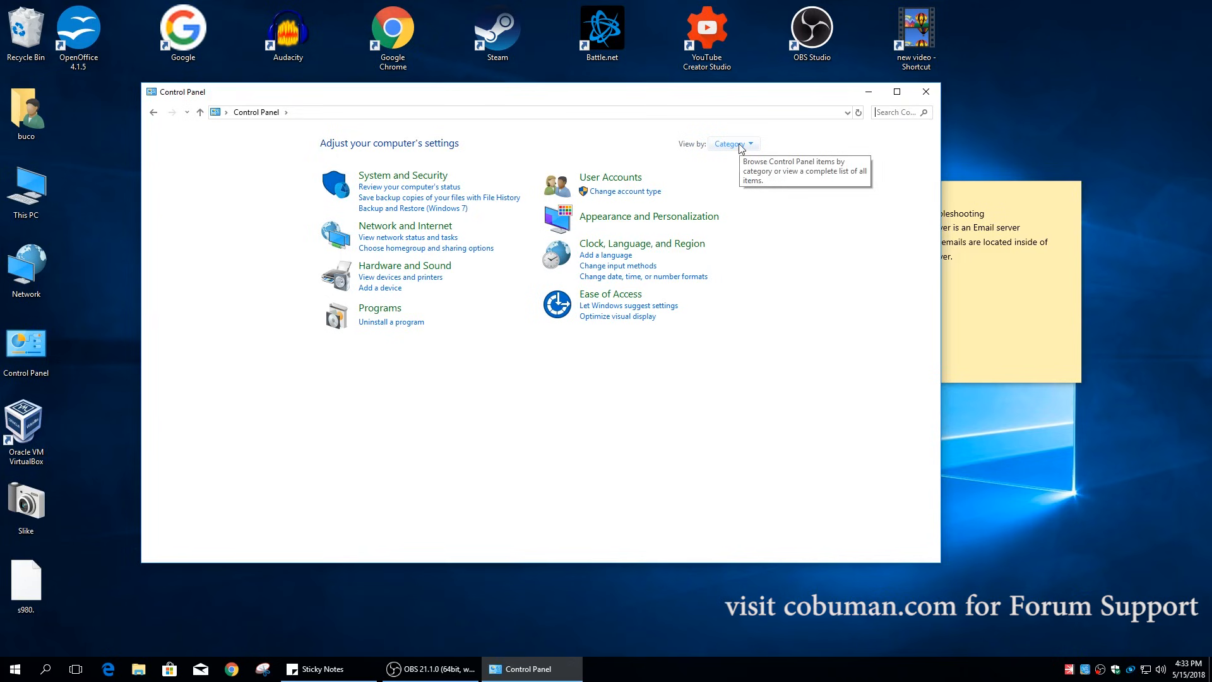
{"action": "left_click", "coordinate": [741, 146]}
{"action": "left_click", "coordinate": [748, 179]}
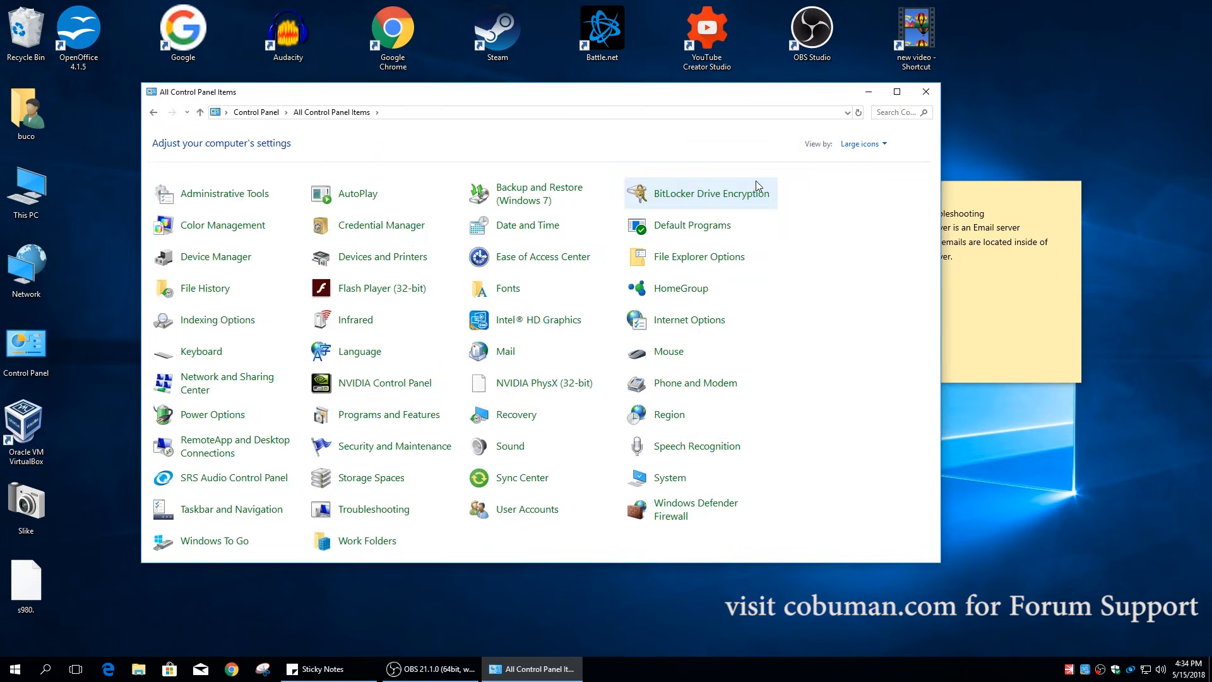
- Open Mail setup from Control Panel, close Control Panel, and center the Mail Setup box
{"action": "left_click", "coordinate": [507, 355]}
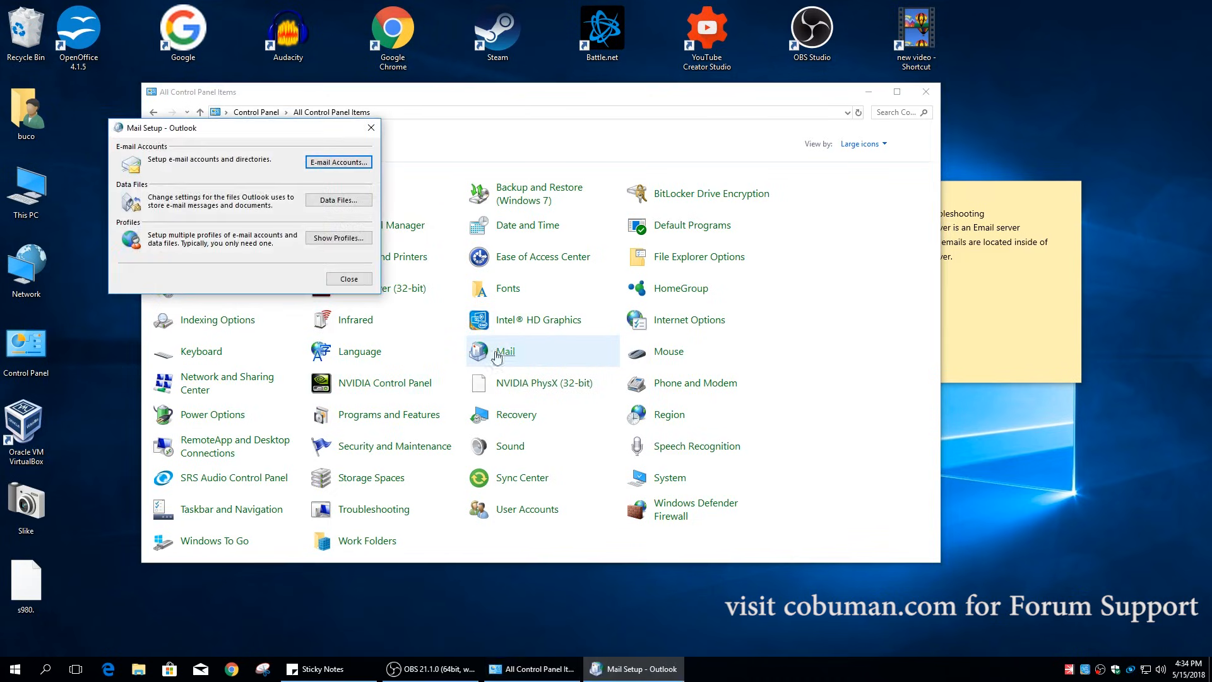
{"action": "left_click", "coordinate": [926, 92]}
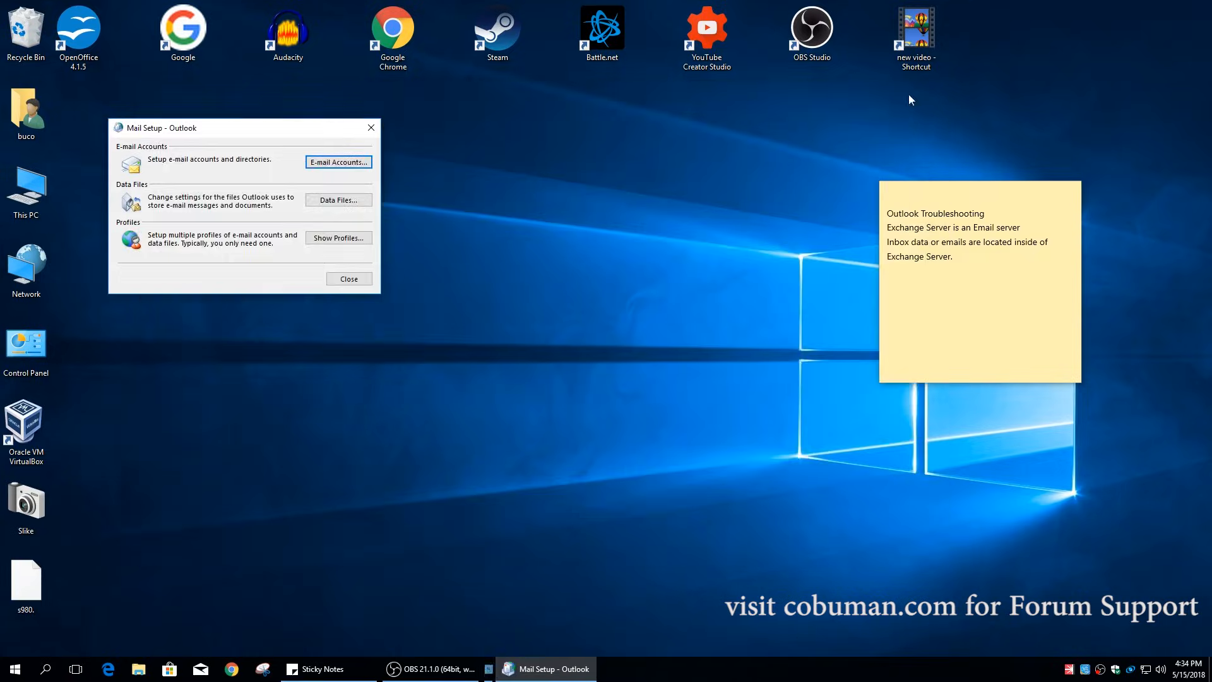
{"action": "left_click_drag", "start_coordinate": [301, 125], "coordinate": [607, 183]}
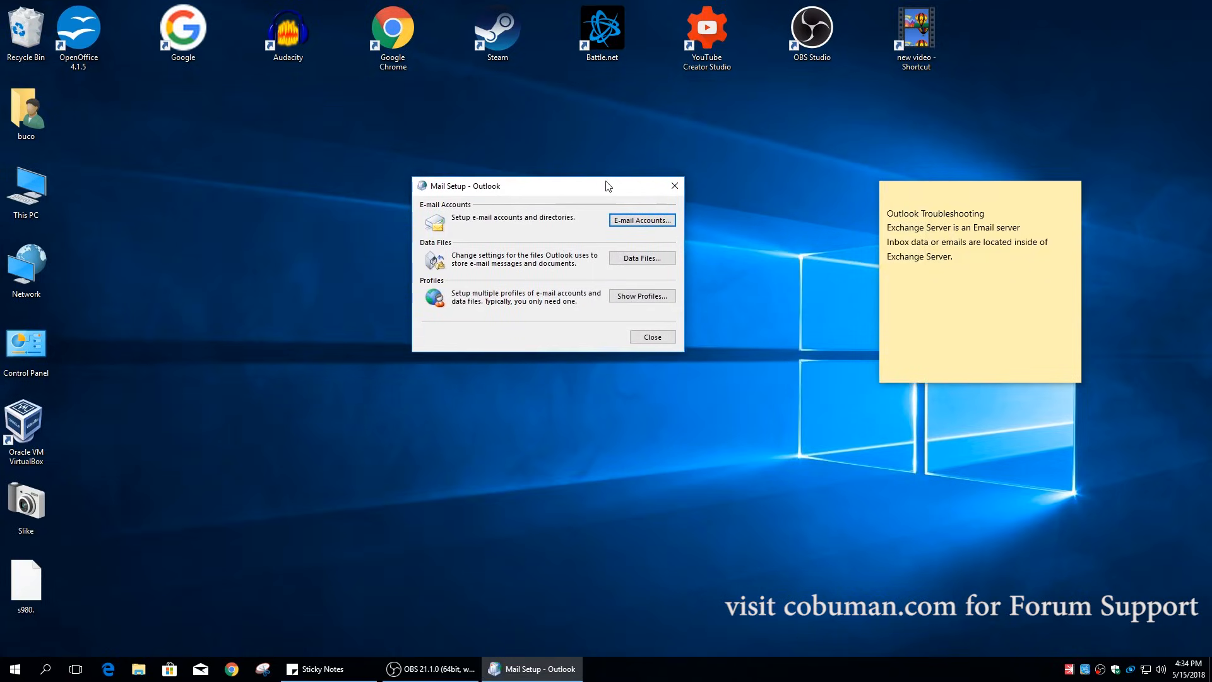
{"action": "left_click_drag", "start_coordinate": [549, 187], "coordinate": [559, 219]}
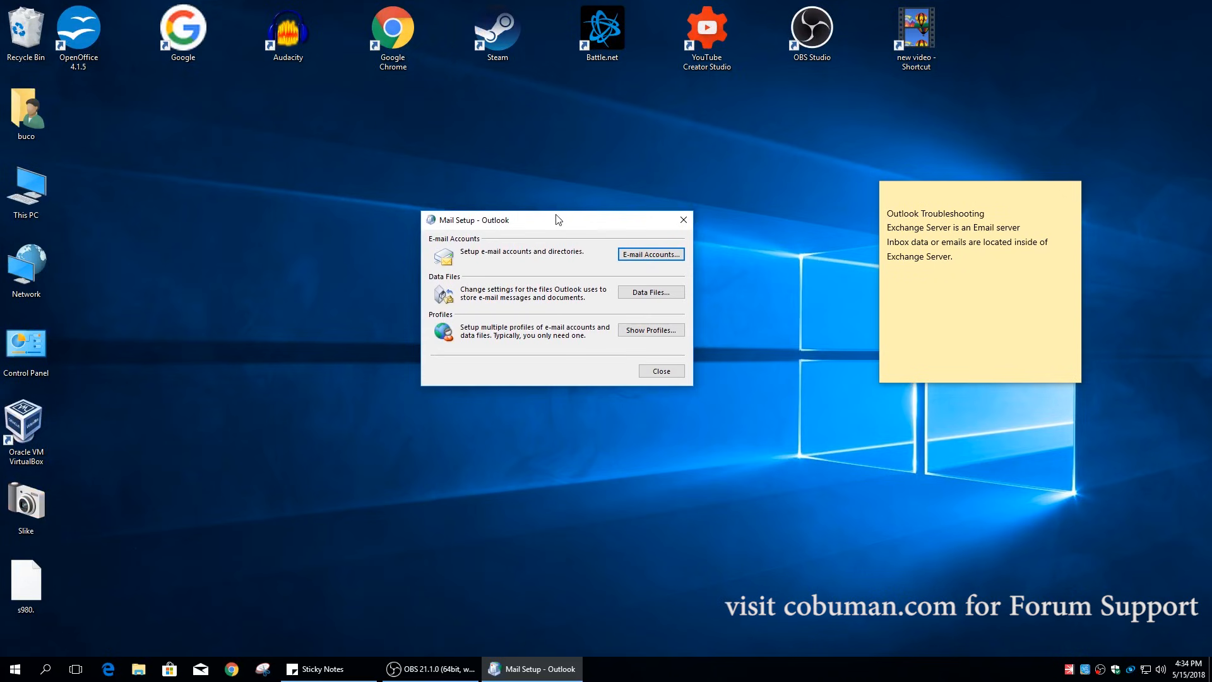
{"action": "left_click_drag", "start_coordinate": [557, 219], "coordinate": [568, 205]}
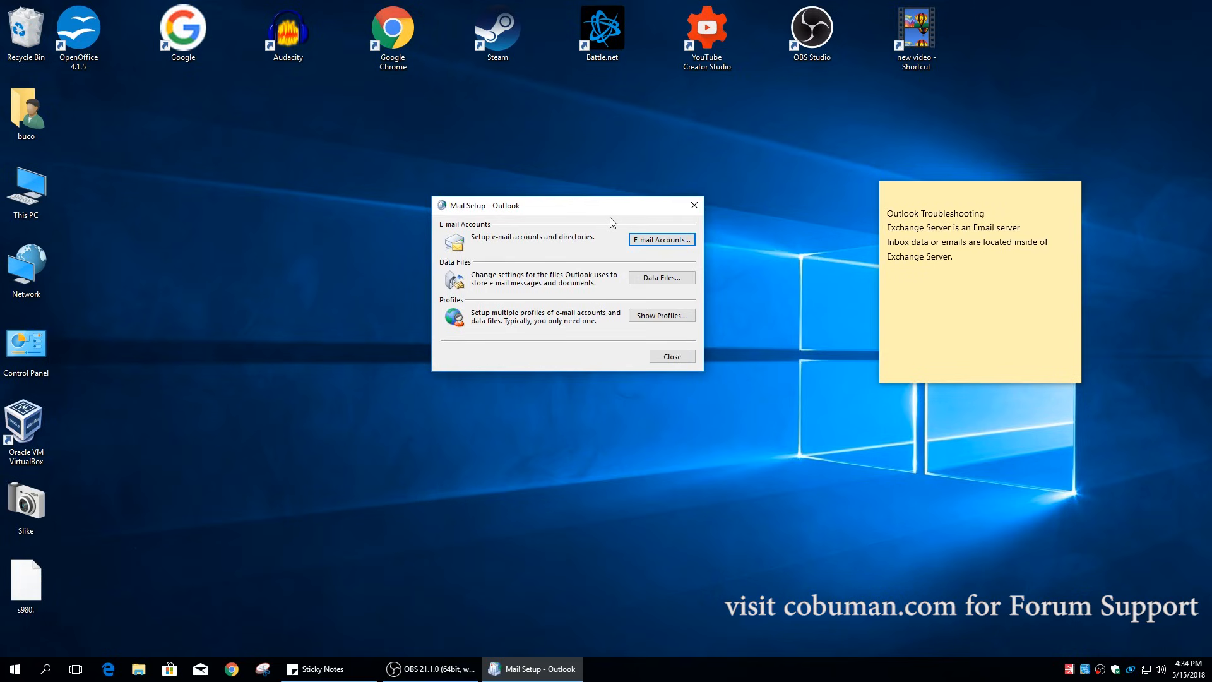
{"action": "left_click_drag", "start_coordinate": [572, 208], "coordinate": [562, 181]}
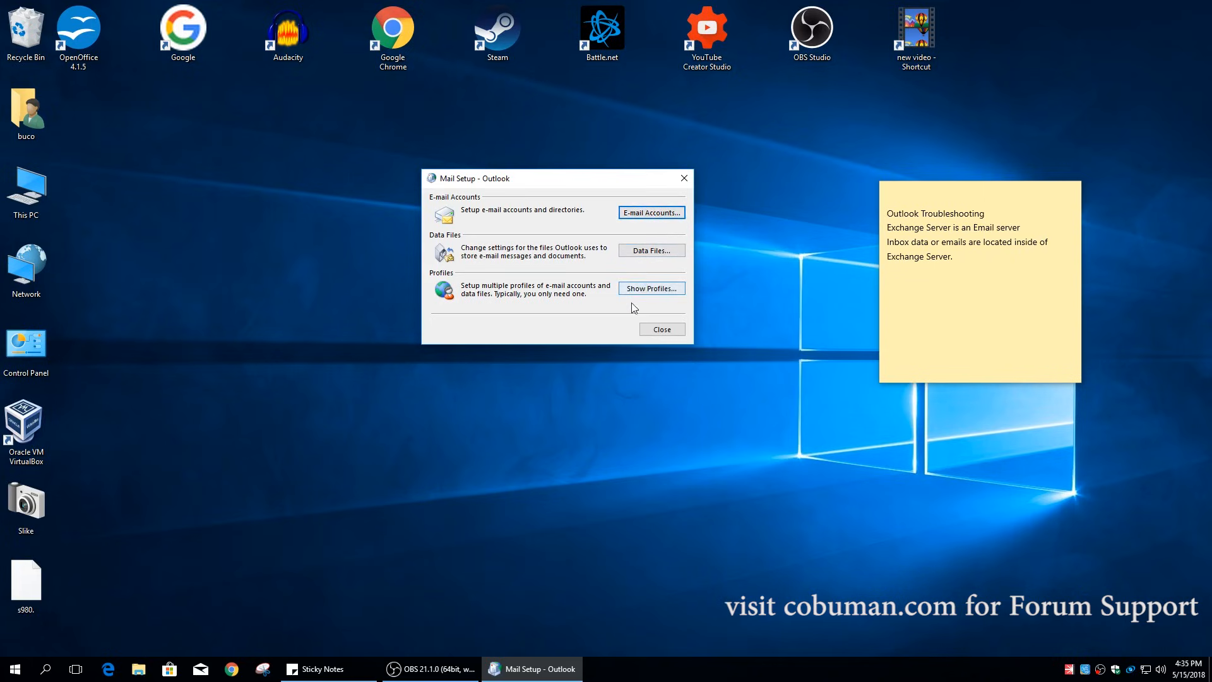
- Open E-mail Accounts and select the existing IMAP account in Account Settings
{"action": "left_click", "coordinate": [656, 219]}
{"action": "left_click_drag", "start_coordinate": [673, 201], "coordinate": [631, 115]}
{"action": "left_click", "coordinate": [449, 231]}
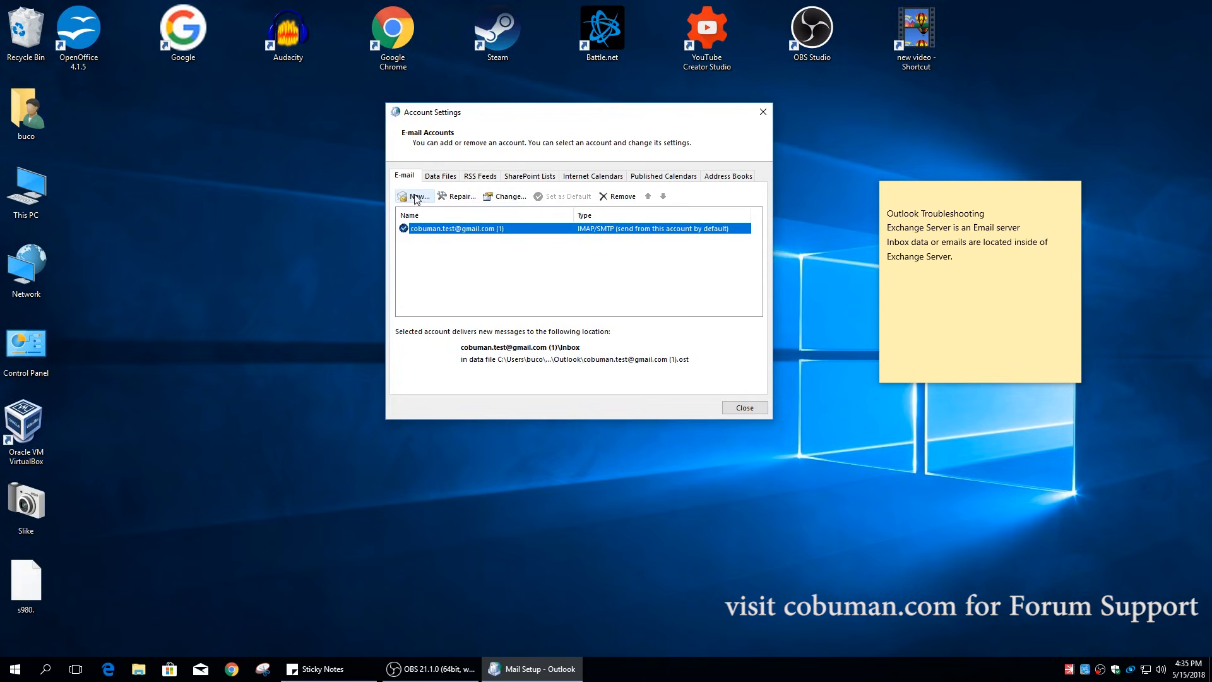
- Start a new account with New…, opening the Add Account wizard on Auto Account Setup
{"action": "left_click_drag", "start_coordinate": [721, 116], "coordinate": [742, 238]}
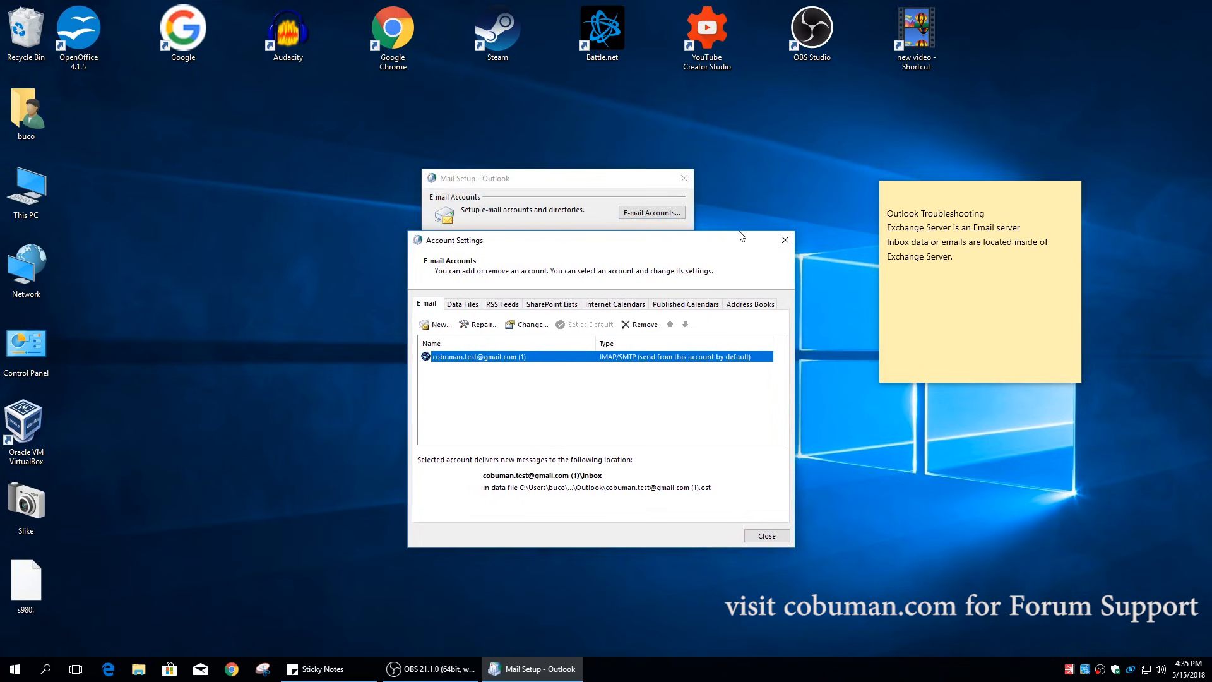
{"action": "left_click_drag", "start_coordinate": [581, 240], "coordinate": [557, 151]}
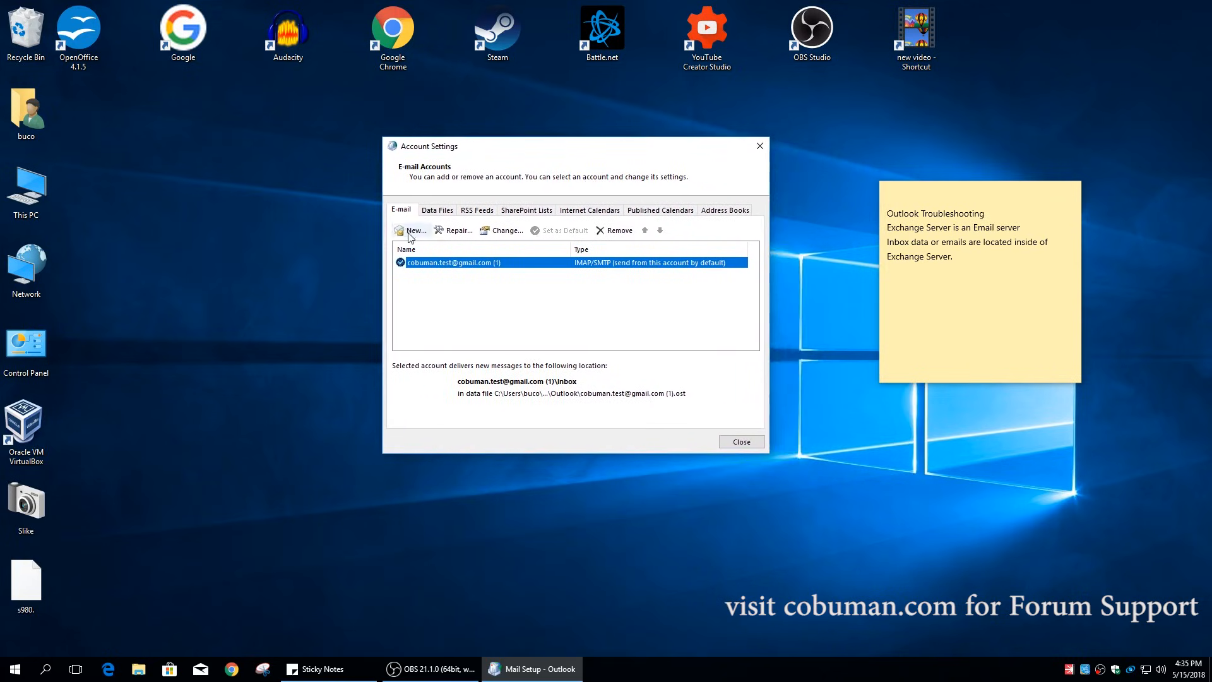
{"action": "left_click", "coordinate": [410, 231]}
{"action": "left_click_drag", "start_coordinate": [675, 243], "coordinate": [625, 165]}
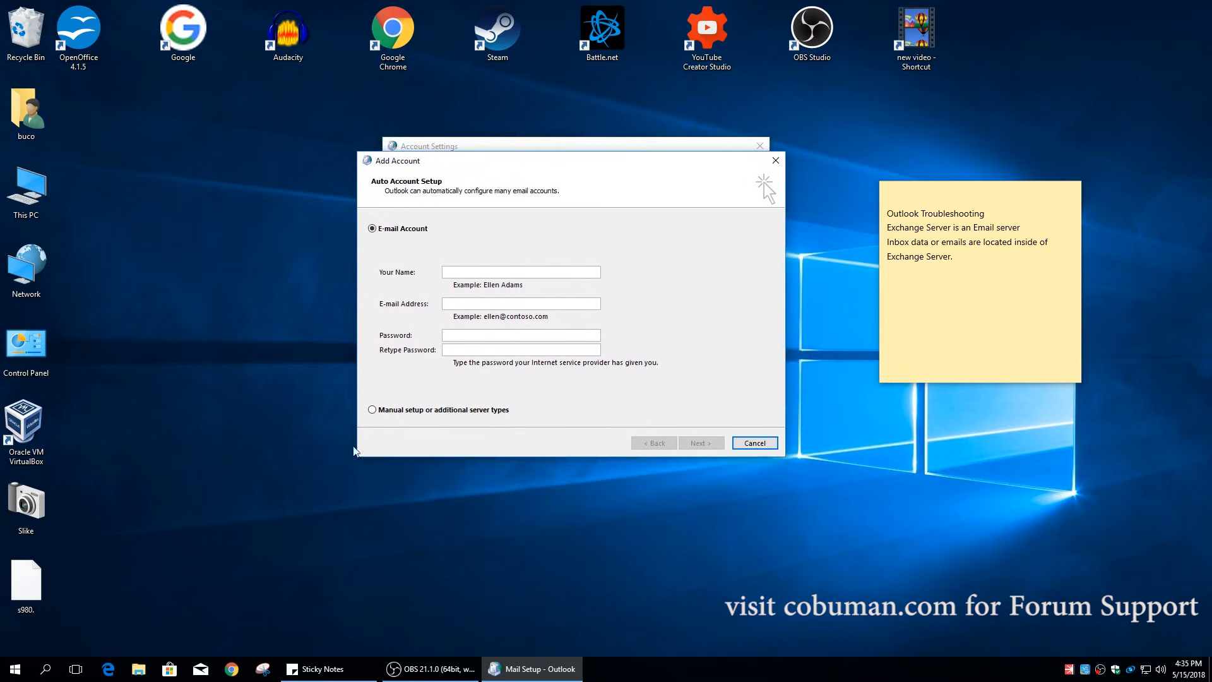
{"action": "left_click", "coordinate": [38, 672]}
{"action": "type", "text": "ou"}
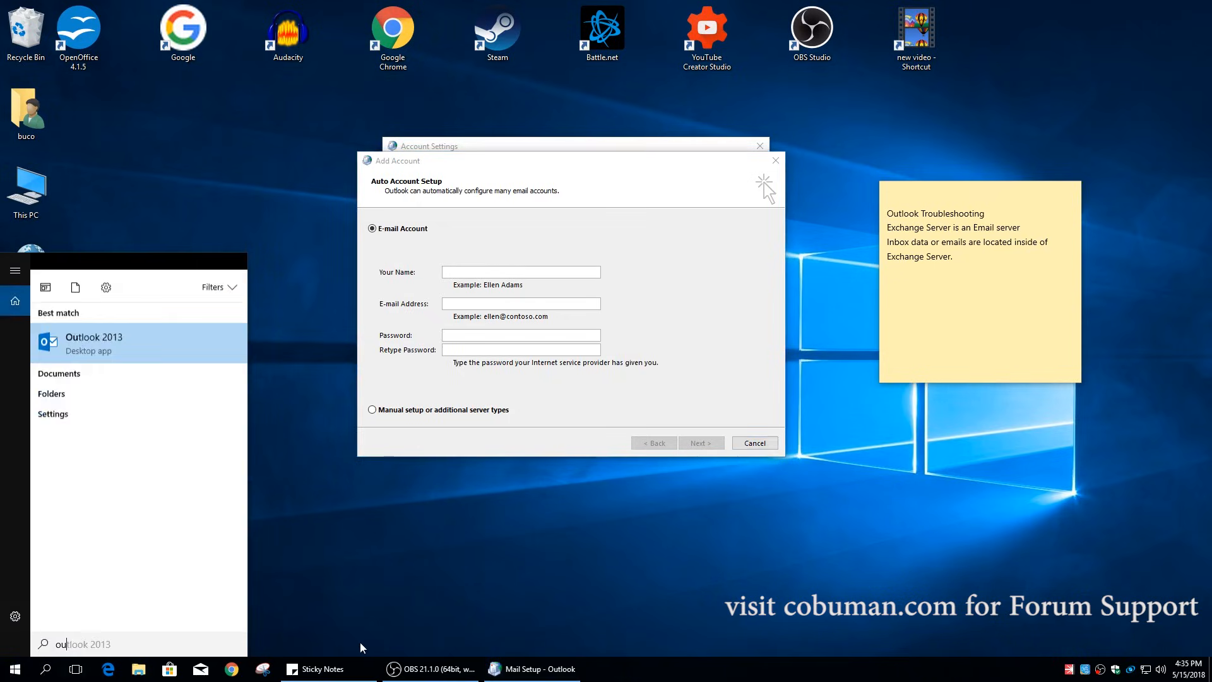
{"action": "type", "text": "tlok"}
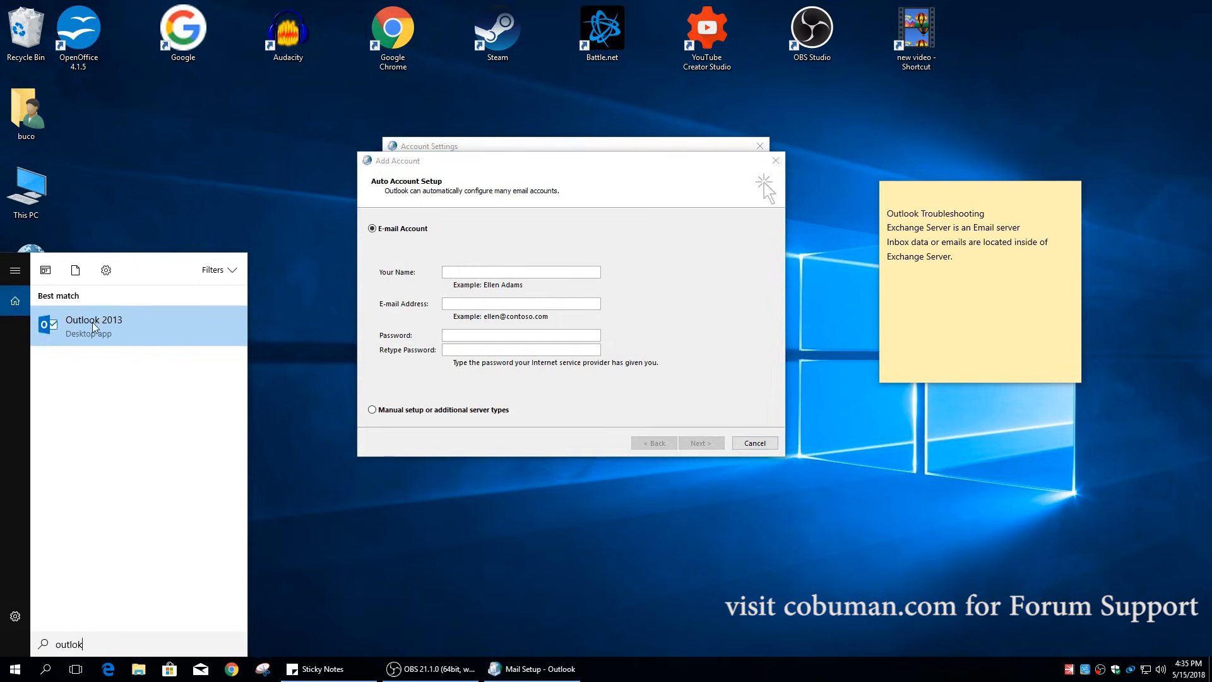
{"action": "left_click", "coordinate": [607, 221]}
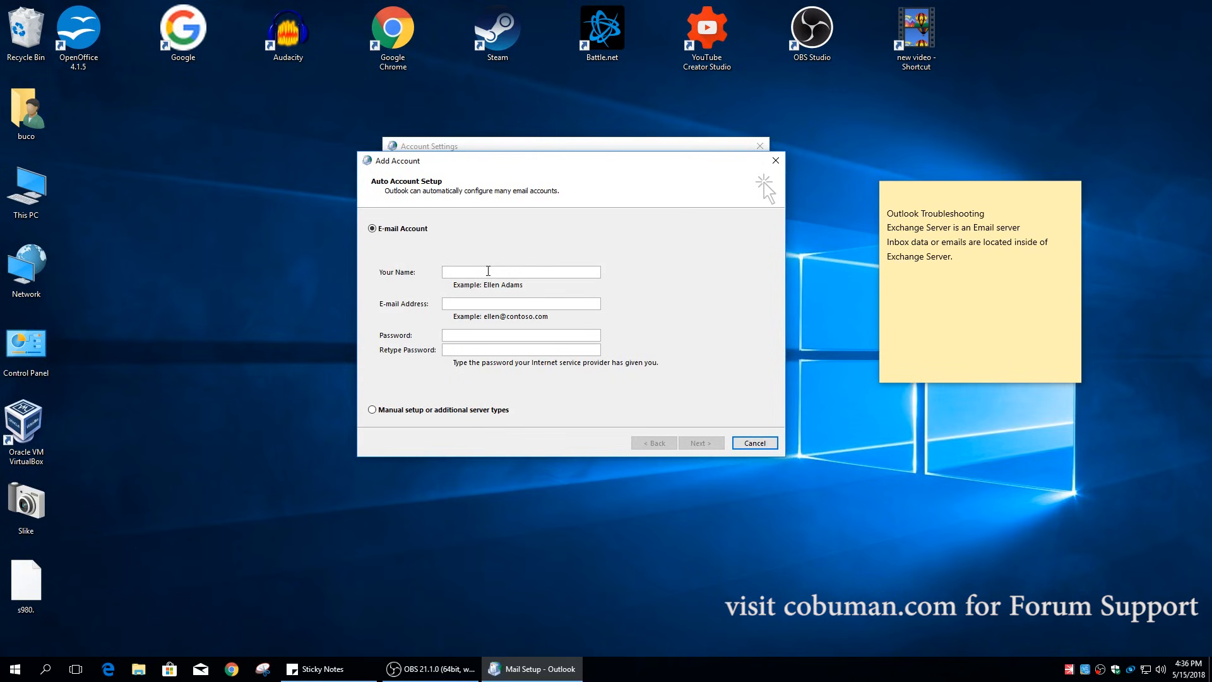
{"action": "left_click", "coordinate": [15, 668]}
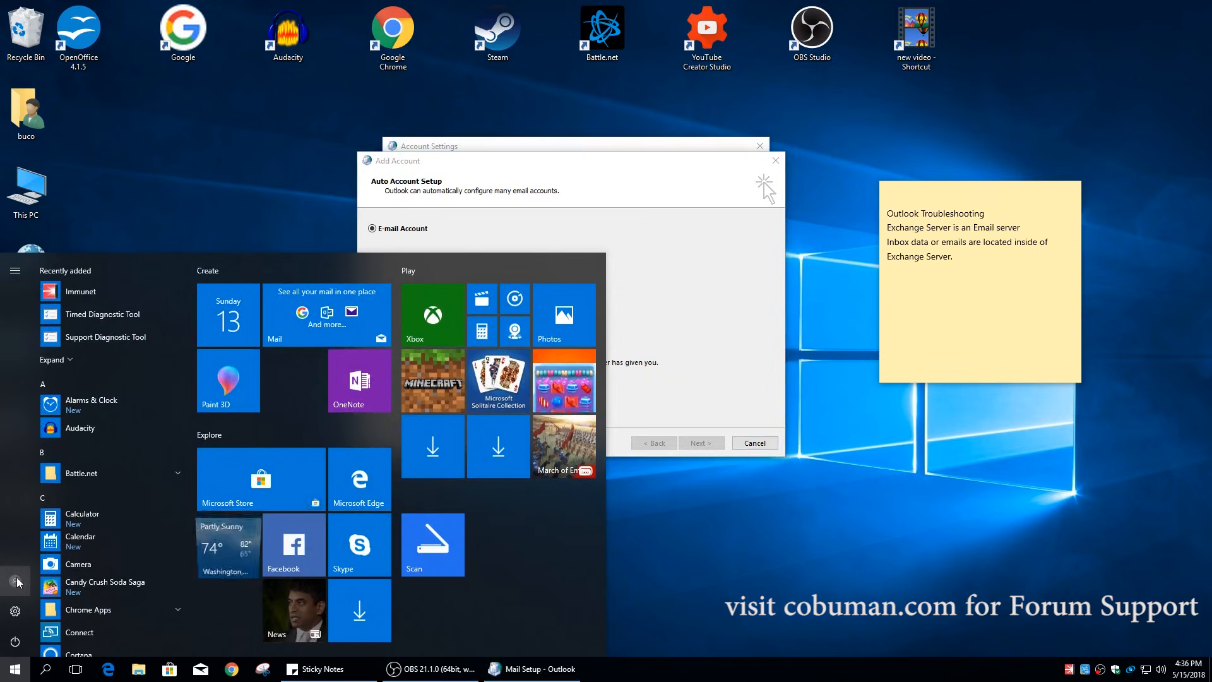
{"action": "left_click", "coordinate": [15, 579]}
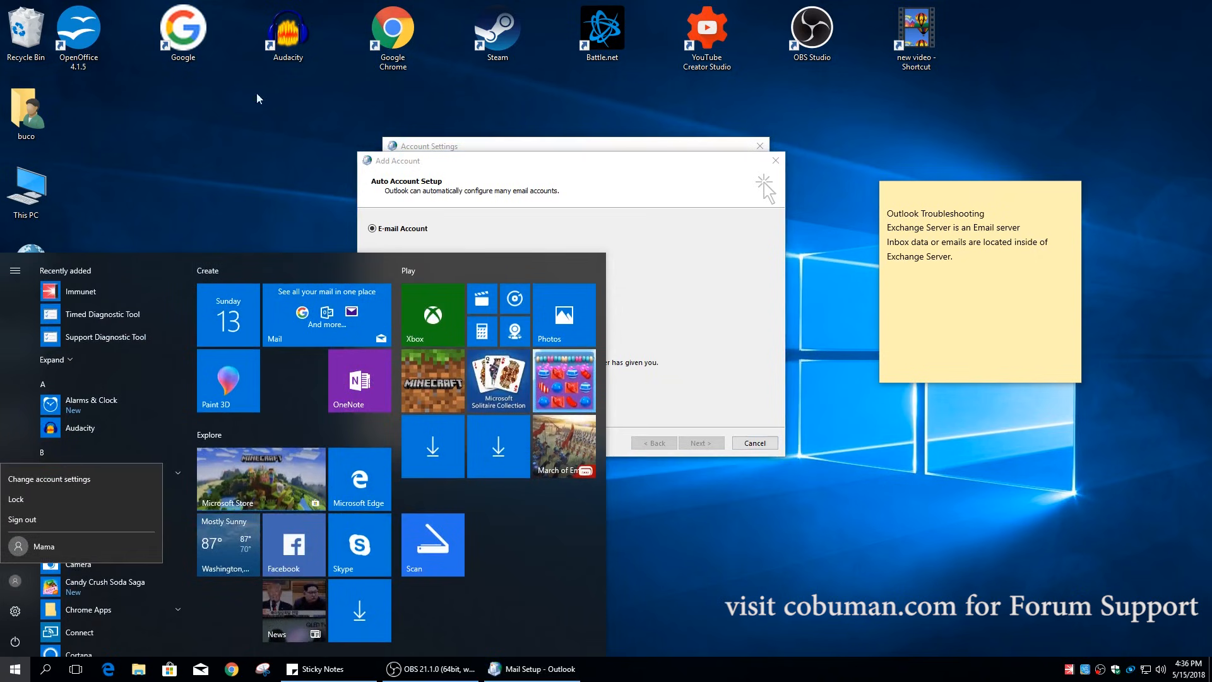
{"action": "key", "text": "Escape"}
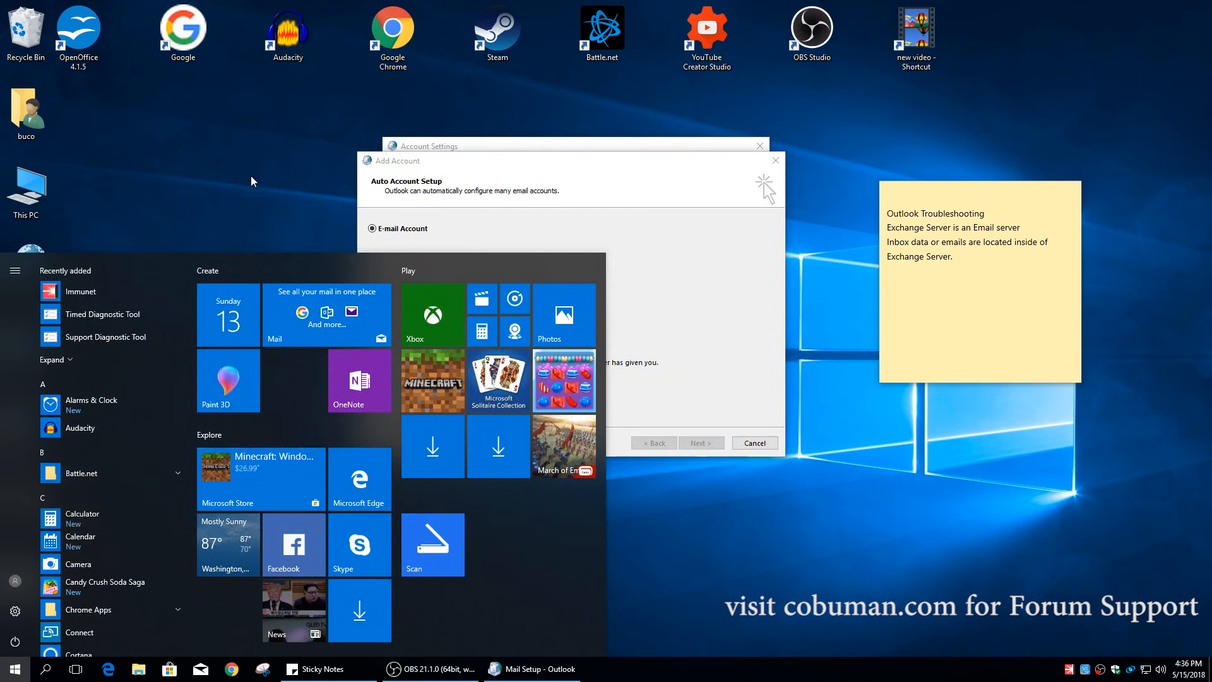
{"action": "left_click", "coordinate": [15, 581]}
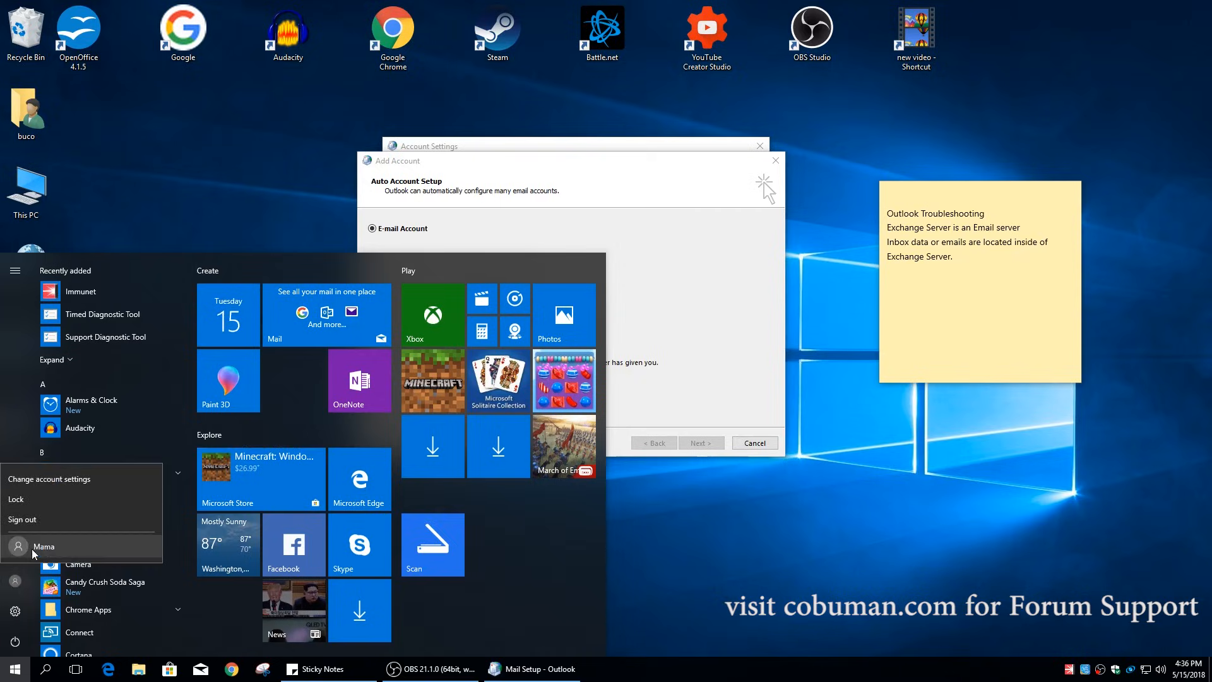
{"action": "left_click", "coordinate": [210, 168]}
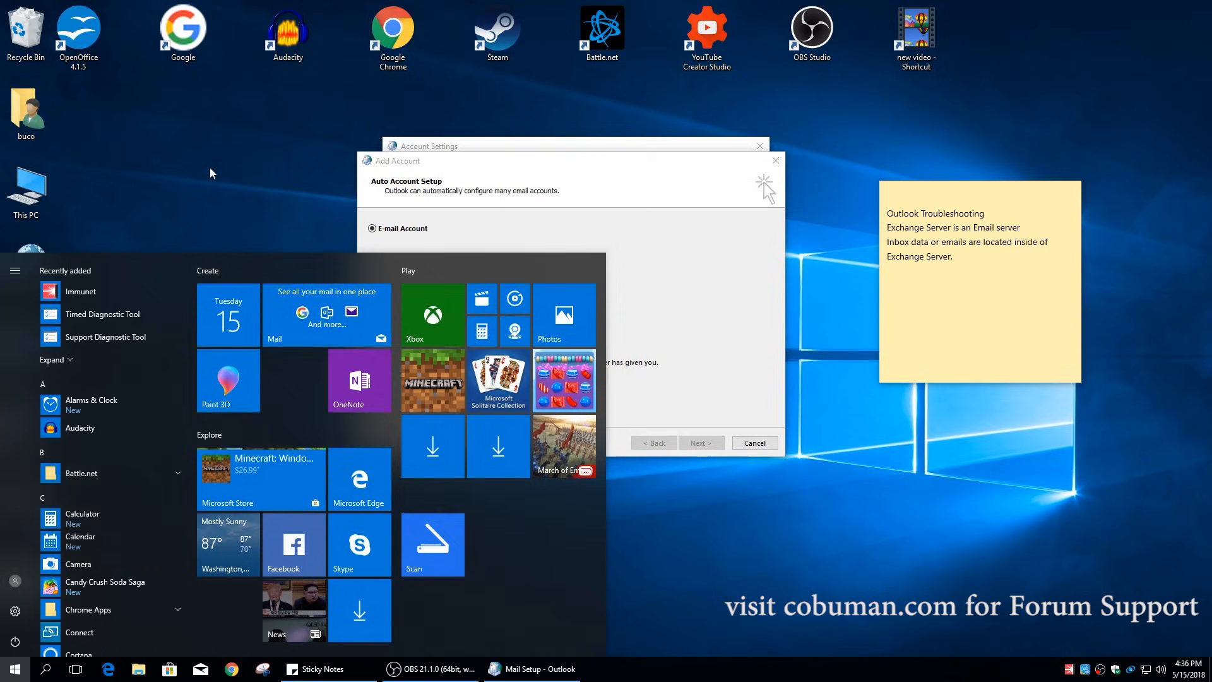
{"action": "left_click", "coordinate": [247, 168]}
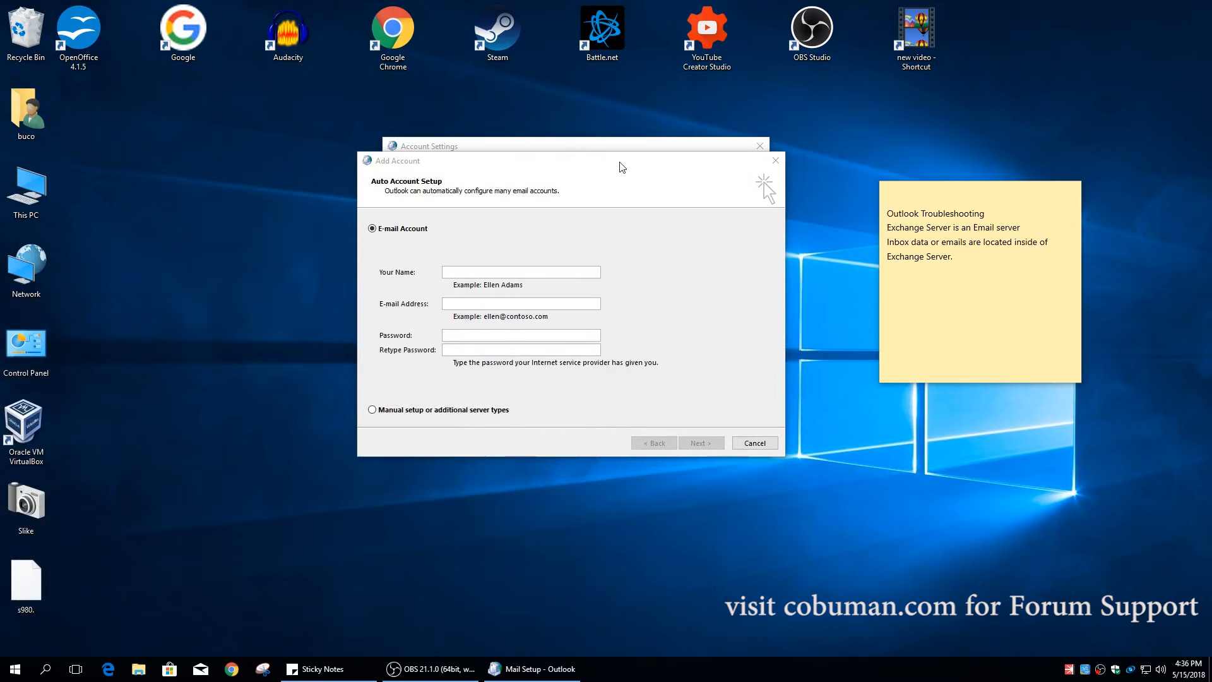
- Enter the account holder's name and e-mail address, then click Next to search for server settings
{"action": "left_click_drag", "start_coordinate": [623, 166], "coordinate": [647, 158]}
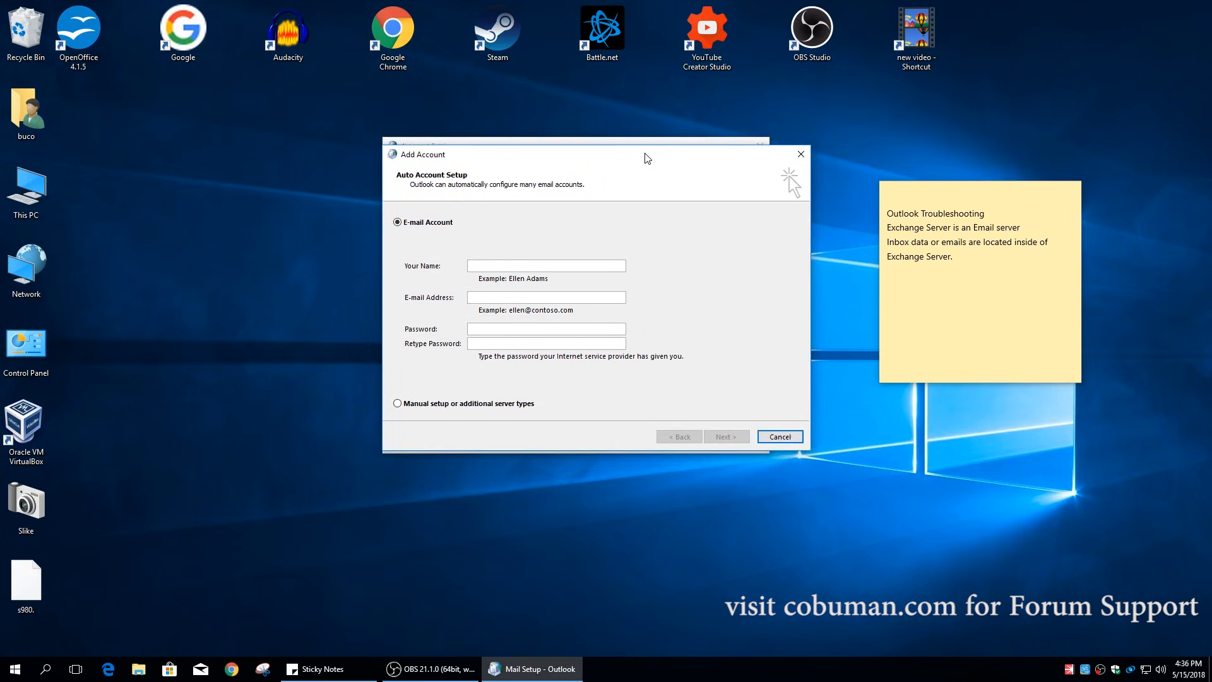
{"action": "left_click_drag", "start_coordinate": [615, 150], "coordinate": [625, 191]}
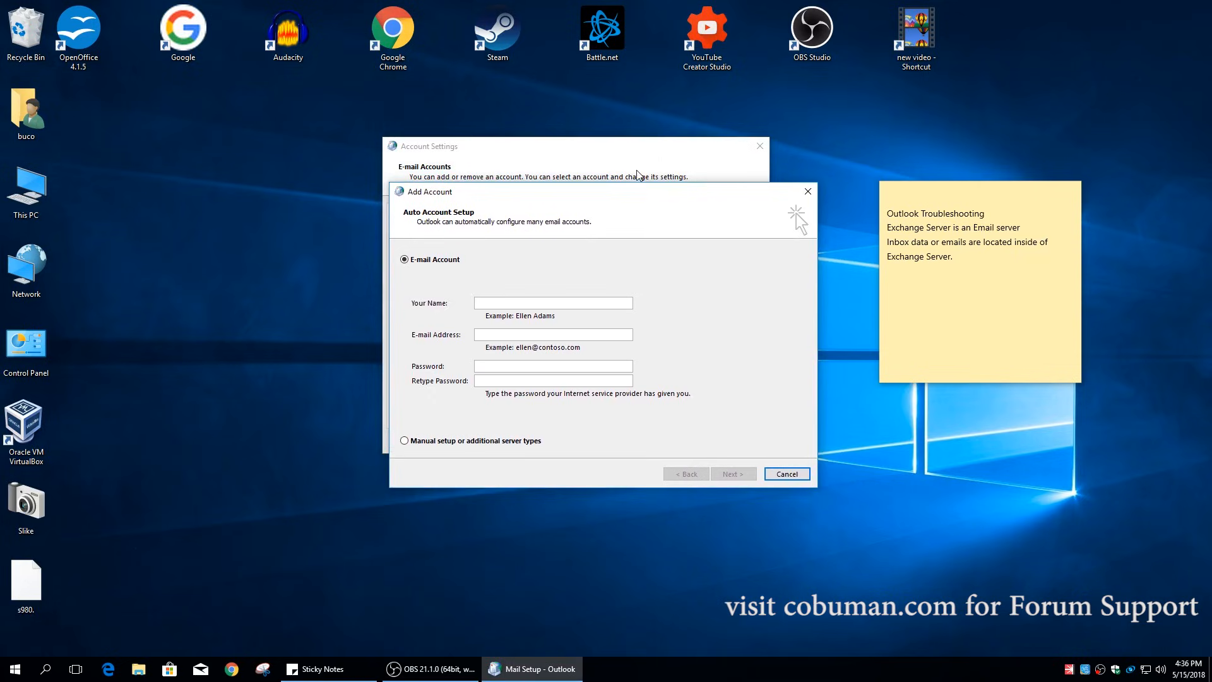
{"action": "left_click_drag", "start_coordinate": [595, 192], "coordinate": [584, 147]}
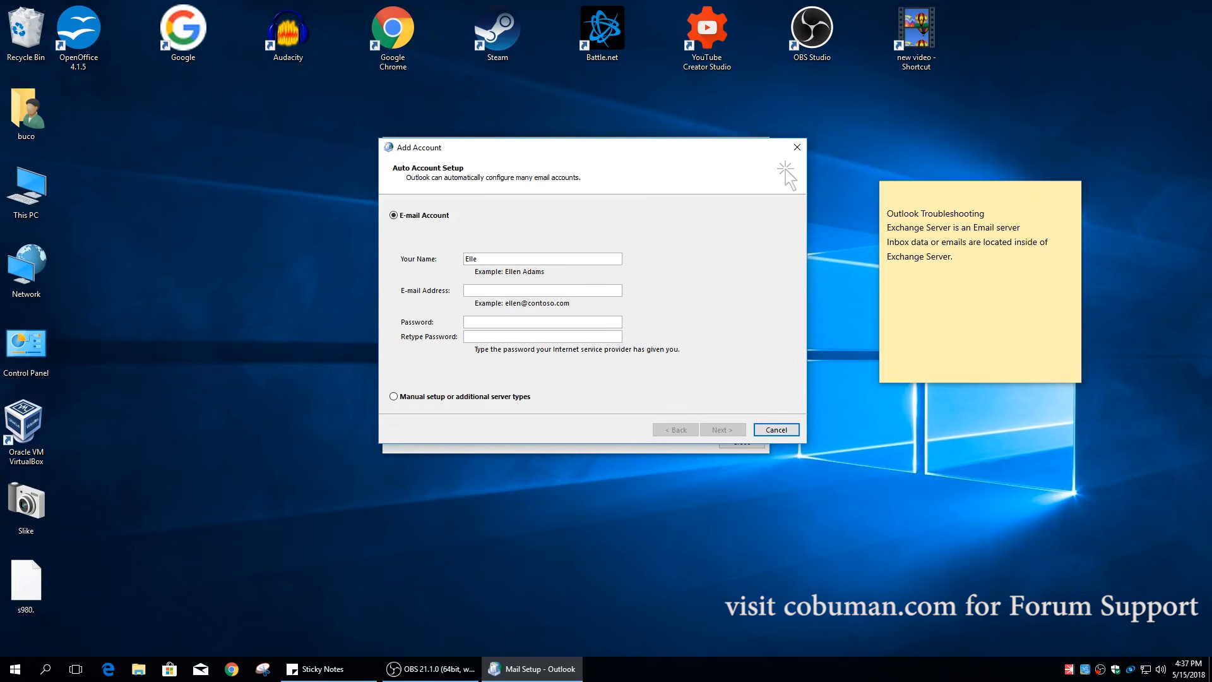
{"action": "type", "text": "da"}
{"action": "type", "text": "ellen@con"}
{"action": "type", "text": "toso.com"}
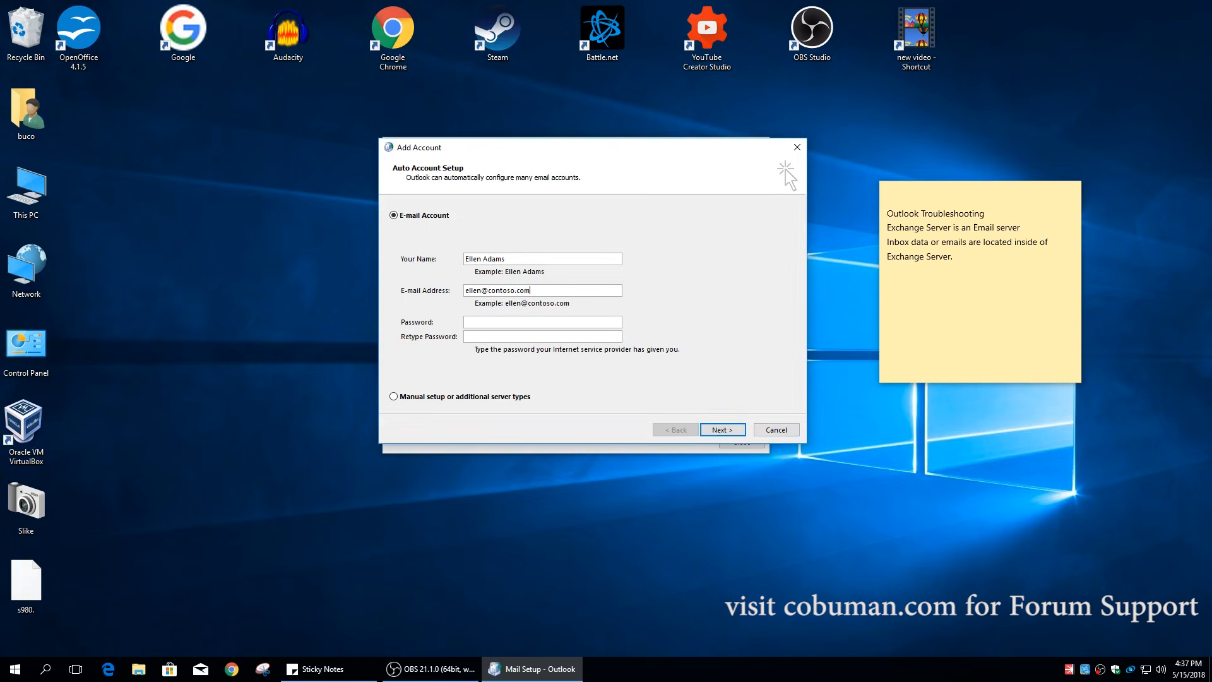
{"action": "left_click", "coordinate": [491, 320]}
{"action": "left_click", "coordinate": [723, 431]}
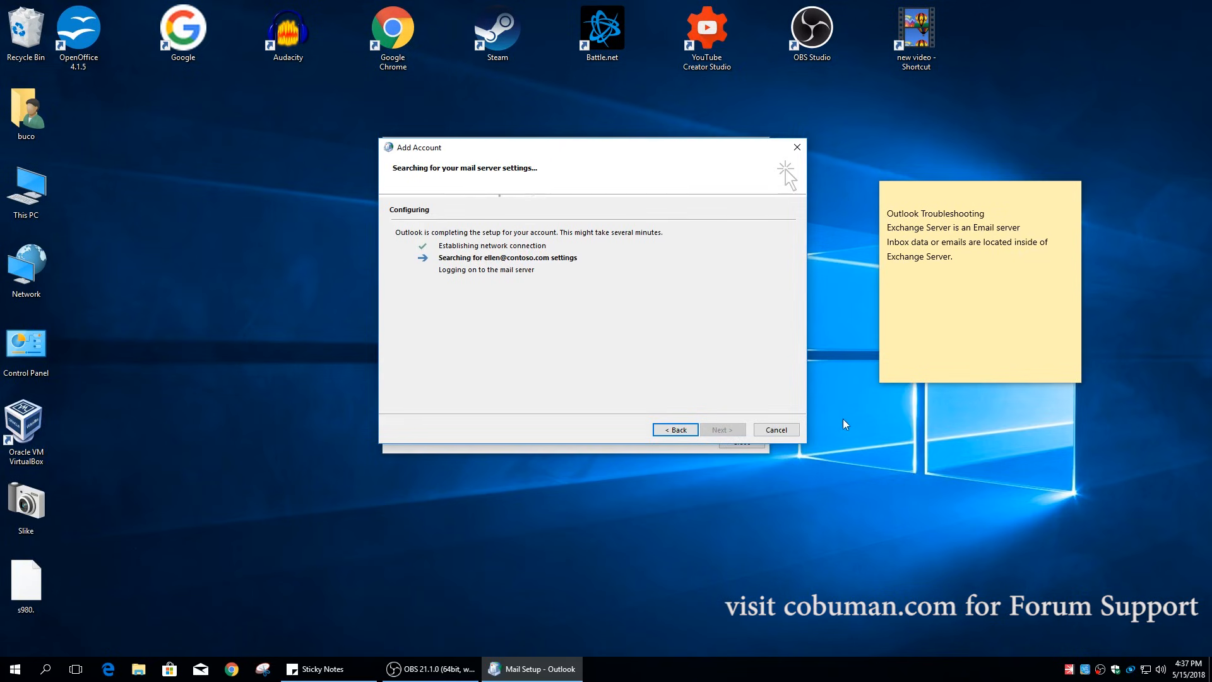
- Cancel the mail server search by going Back to Auto Account Setup
{"action": "left_click", "coordinate": [686, 428]}
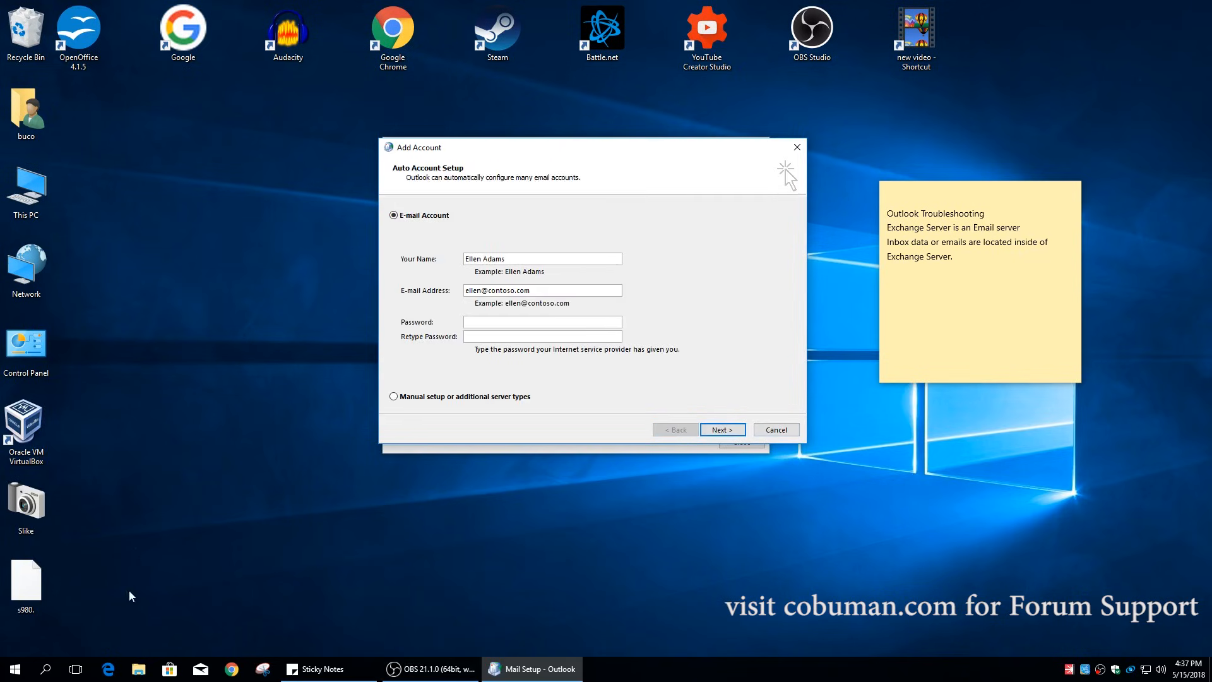
- Launch Outlook 2013 by searching 'out', expand the [Gmail] folder, and select the Inbox
{"action": "left_click", "coordinate": [15, 668]}
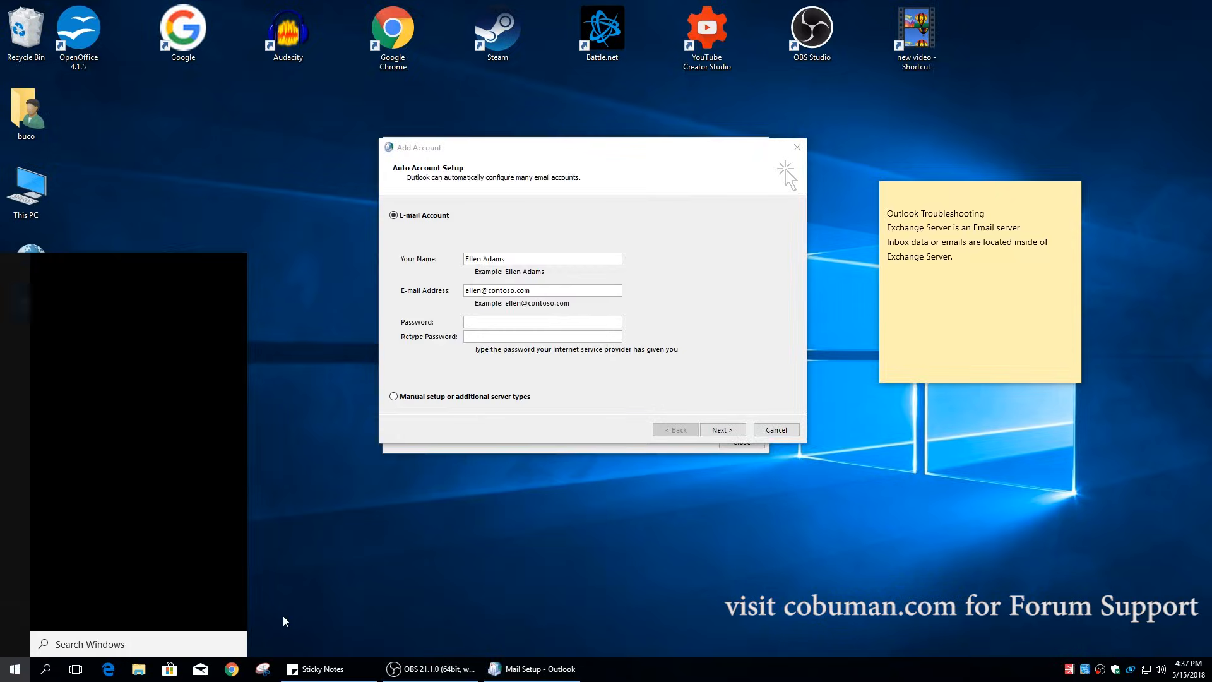
{"action": "type", "text": "out"}
{"action": "key", "text": "Return"}
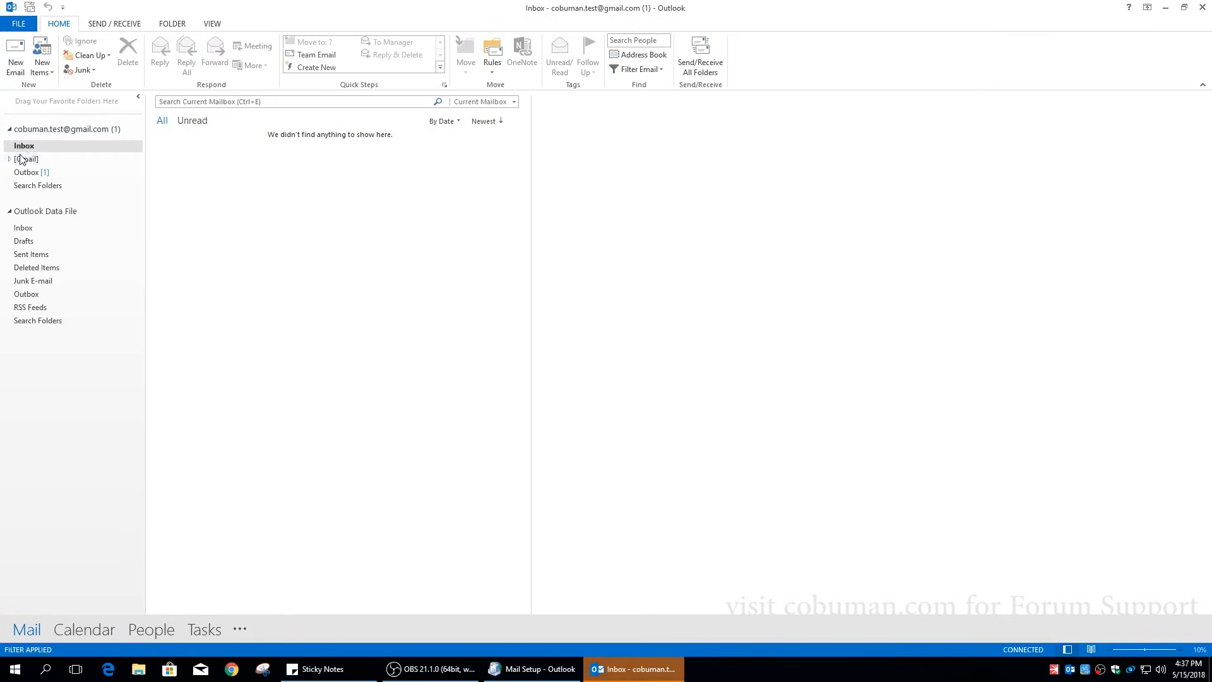
{"action": "double_click", "coordinate": [23, 160]}
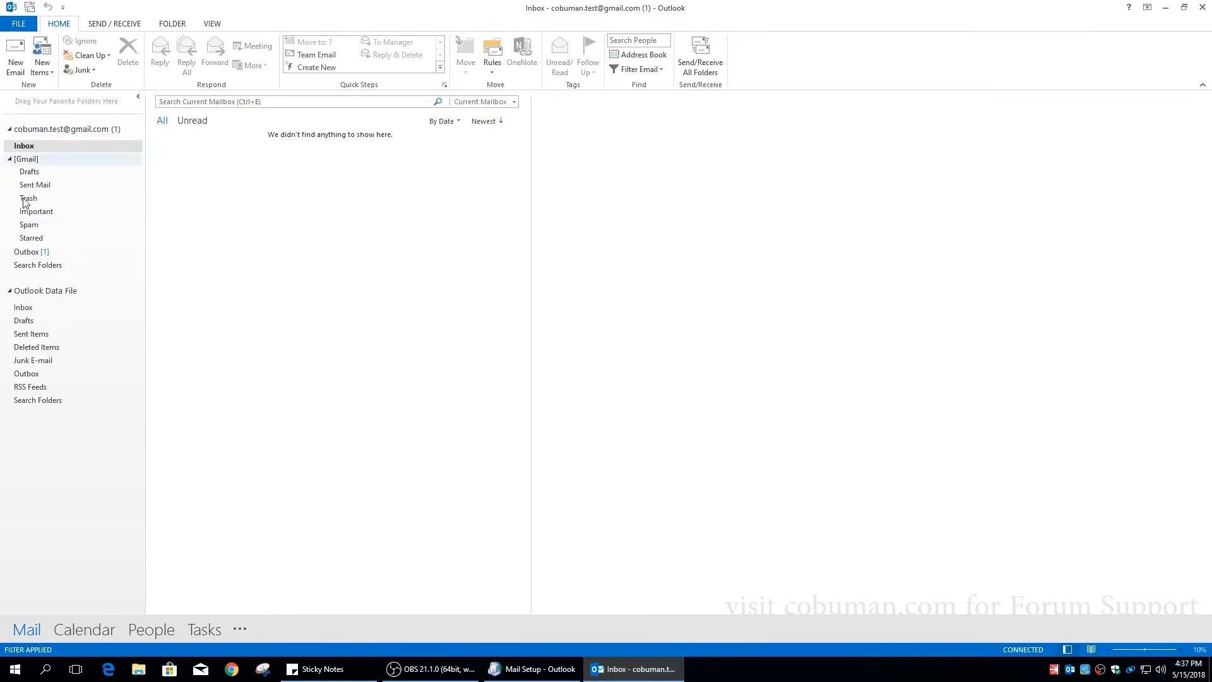
{"action": "left_click", "coordinate": [29, 147]}
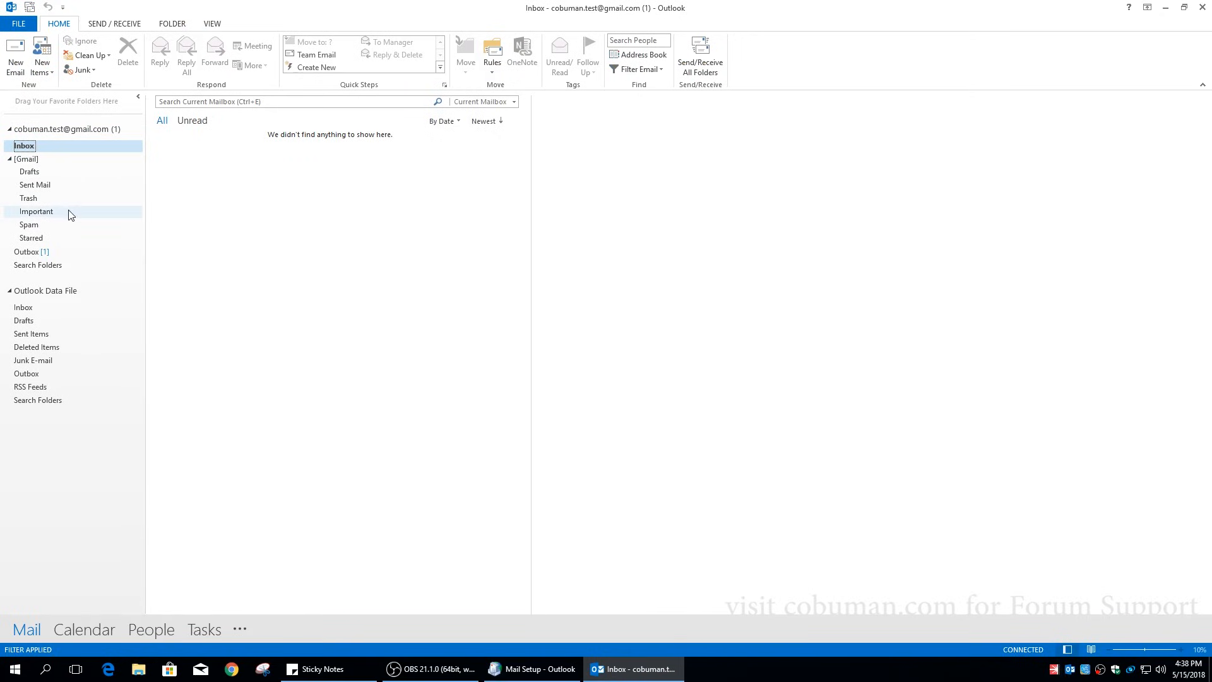
- Close Outlook past the send/receive error report, choosing Exit and Send Later for Outbox messages
{"action": "left_click", "coordinate": [1200, 11]}
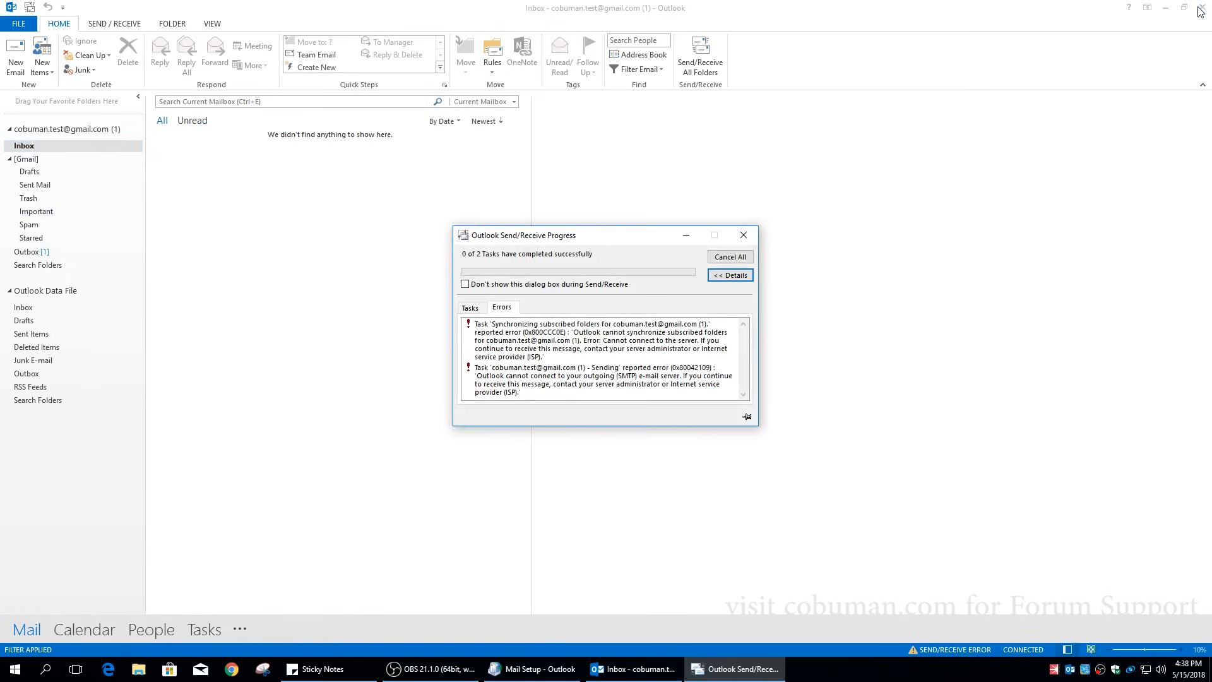
{"action": "left_click", "coordinate": [744, 237]}
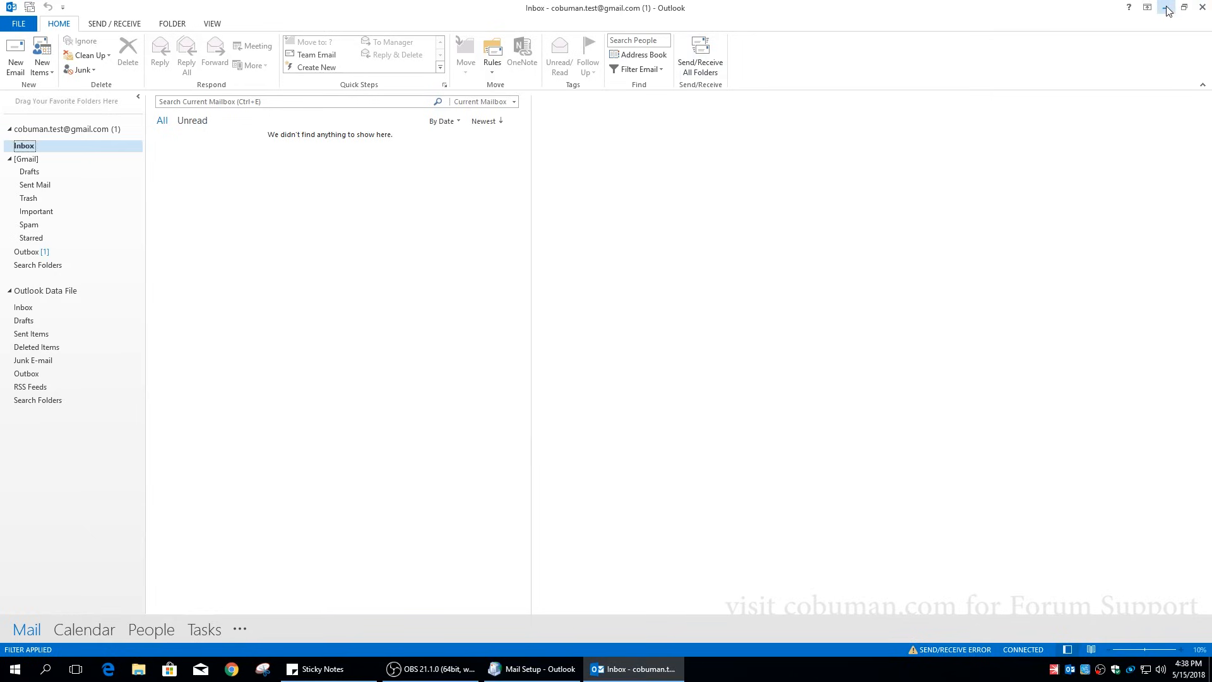
{"action": "left_click", "coordinate": [1203, 8]}
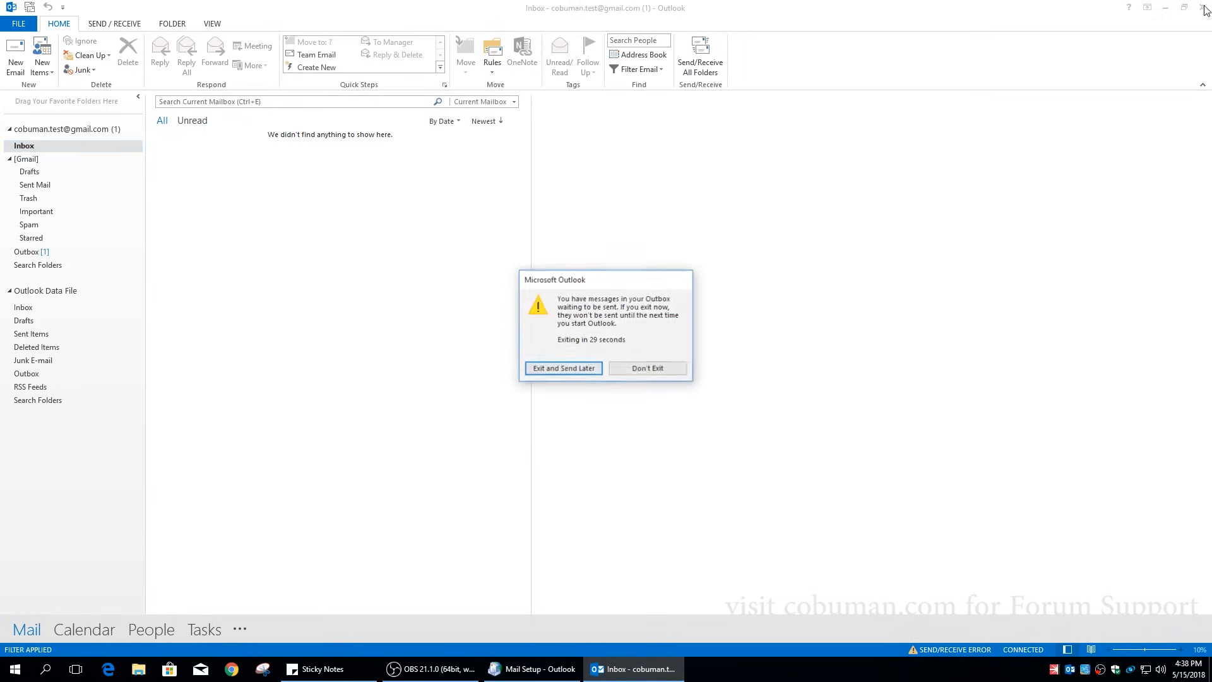
{"action": "left_click", "coordinate": [563, 371]}
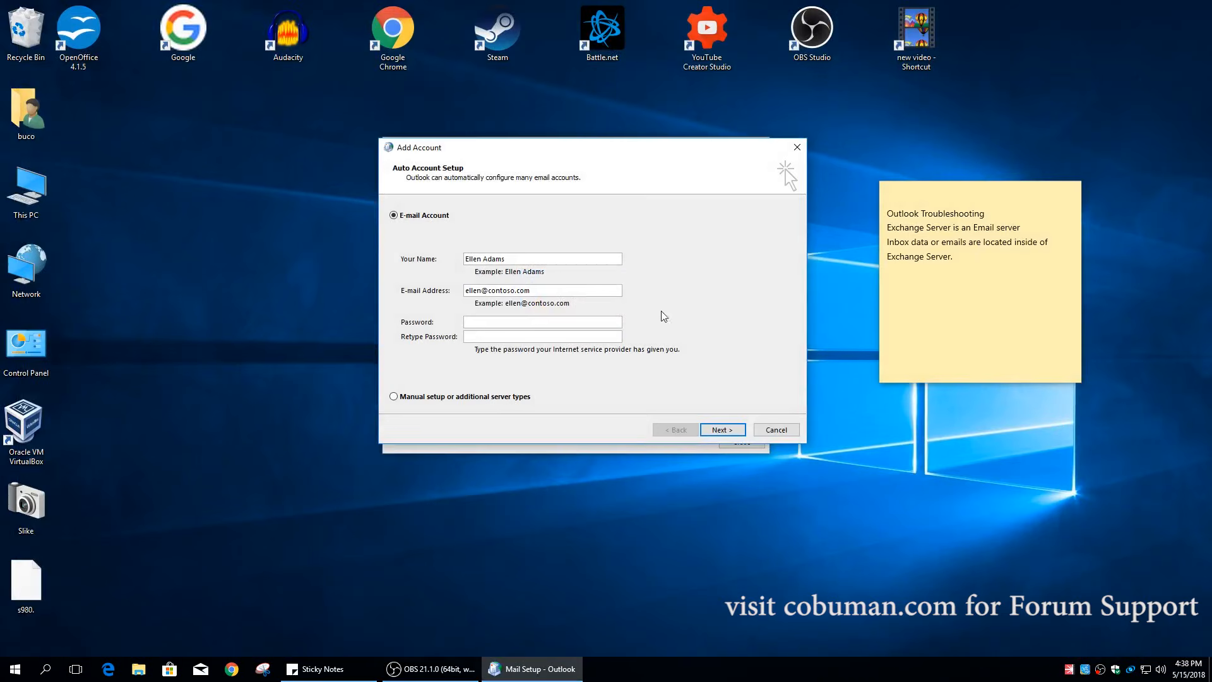
- Choose manual setup and continue with Microsoft Exchange Server to its Server Settings page
{"action": "left_click", "coordinate": [434, 399]}
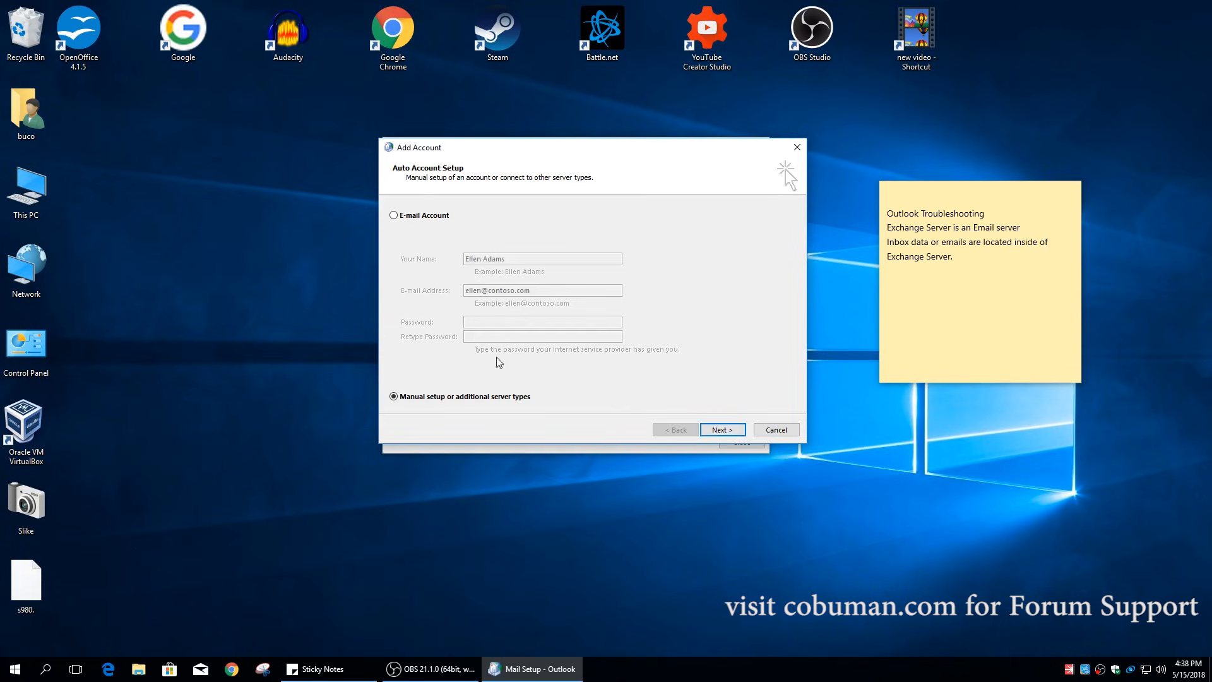
{"action": "left_click", "coordinate": [723, 431]}
{"action": "left_click", "coordinate": [718, 430]}
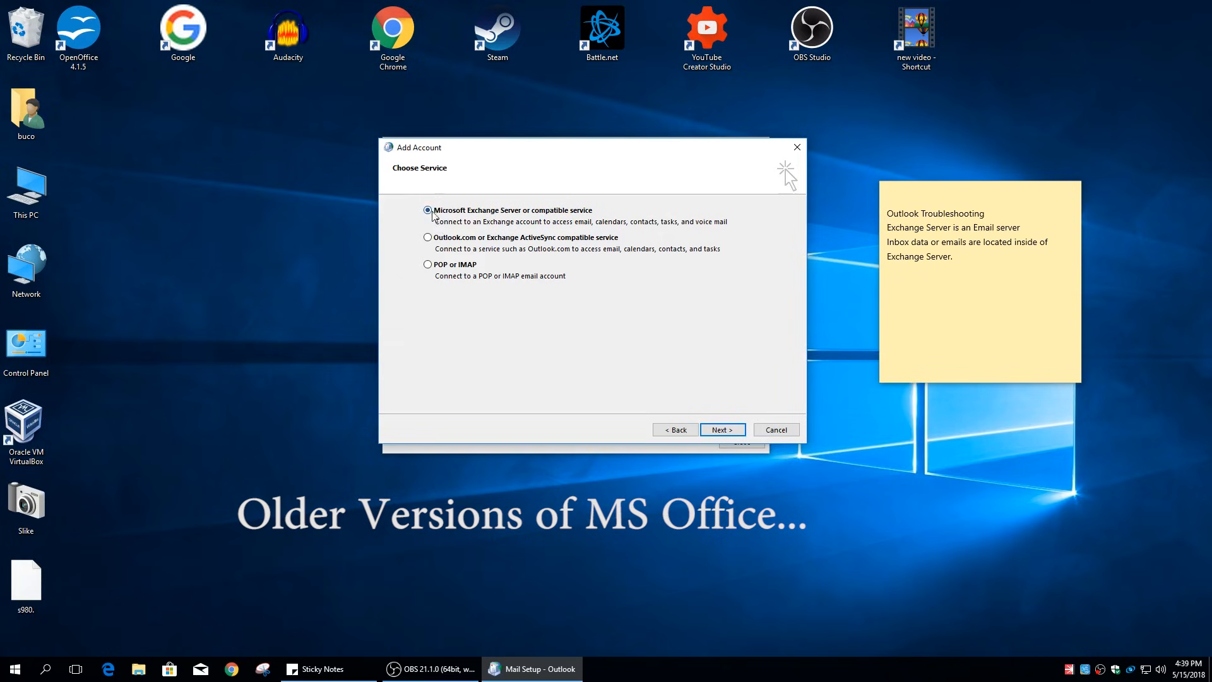
{"action": "left_click", "coordinate": [682, 433]}
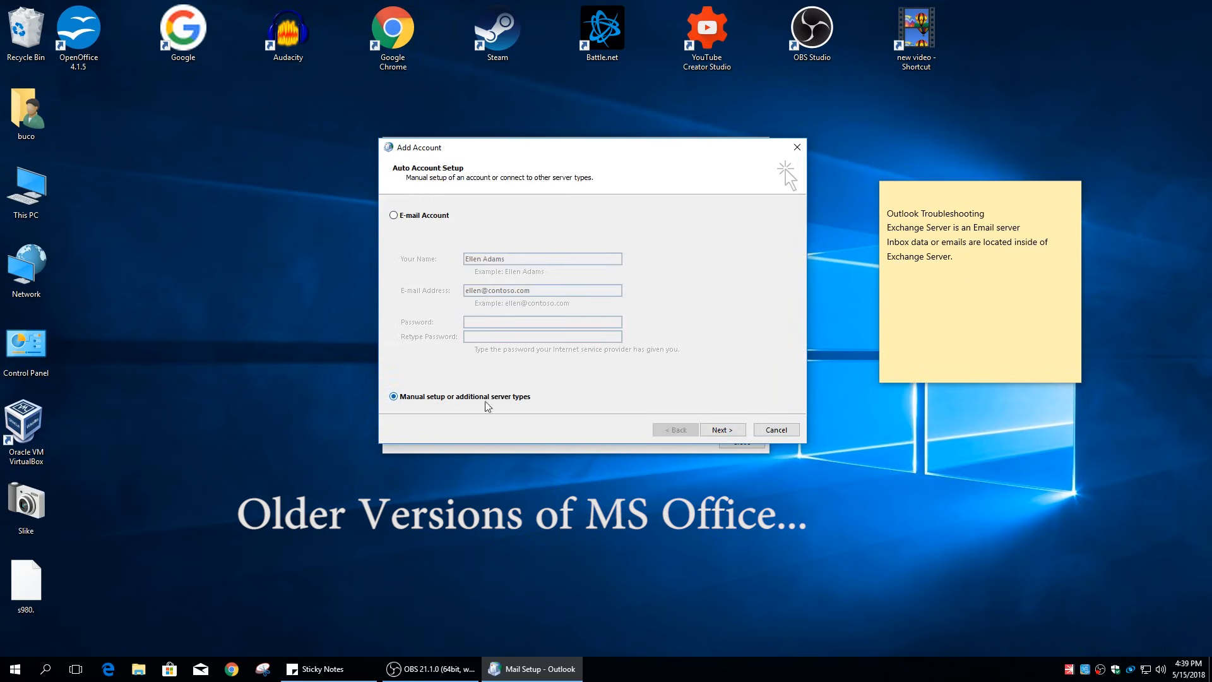
{"action": "left_click", "coordinate": [723, 429]}
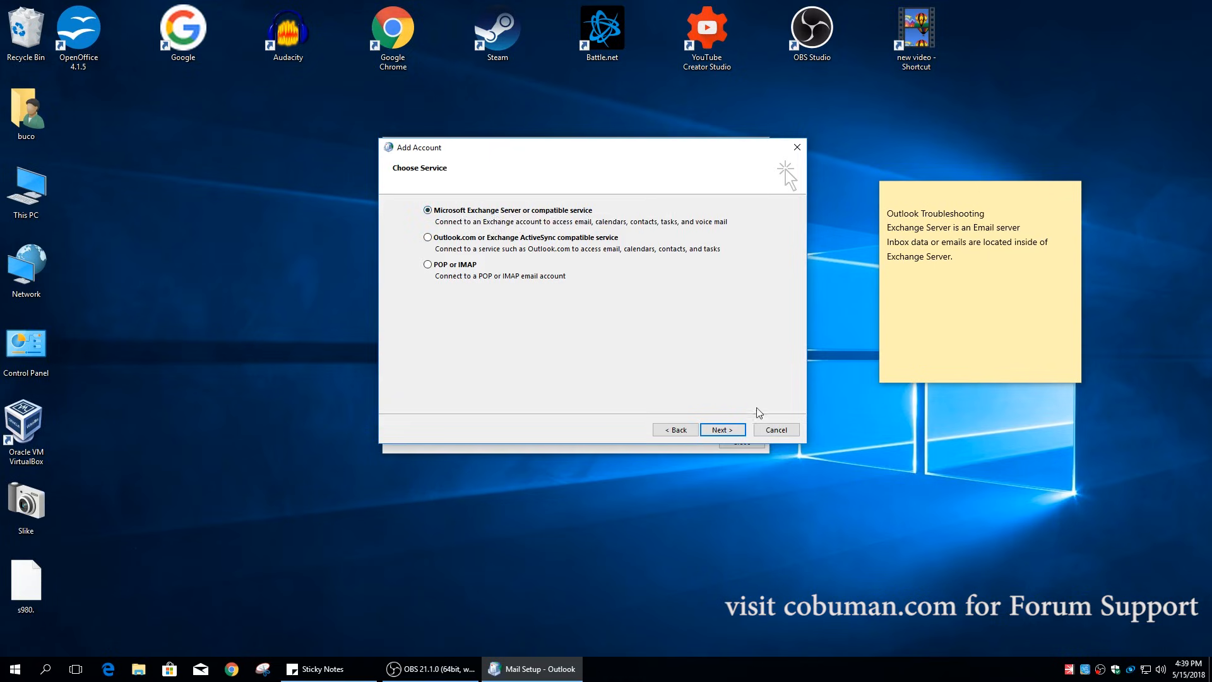
{"action": "left_click", "coordinate": [718, 432]}
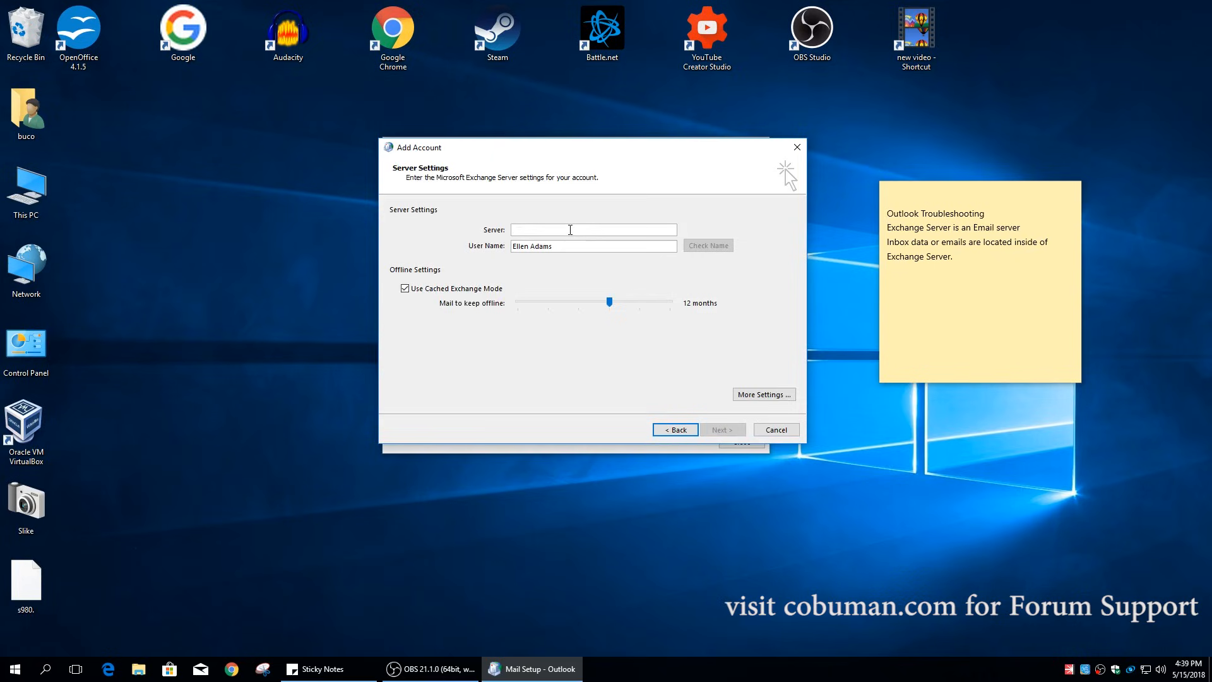
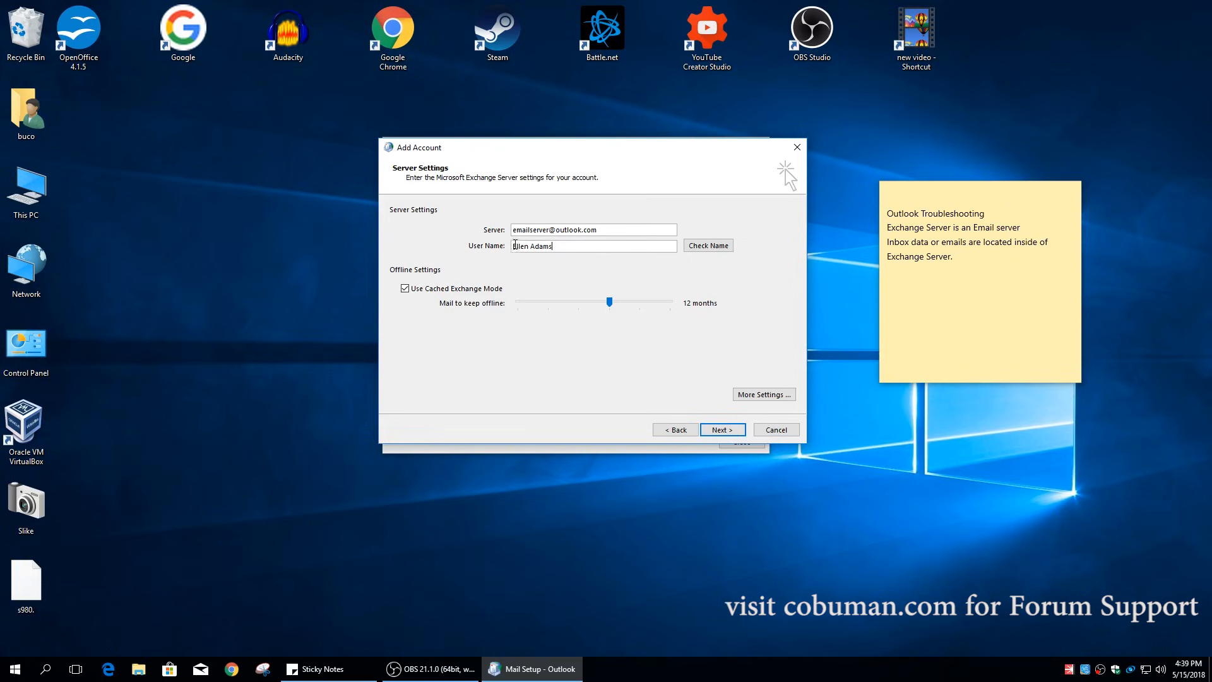
- Enter the user name on the Exchange Server Settings page and submit the settings
{"action": "left_click_drag", "start_coordinate": [569, 247], "coordinate": [487, 248]}
{"action": "left_click", "coordinate": [584, 245]}
{"action": "left_click_drag", "start_coordinate": [569, 246], "coordinate": [506, 247]}
{"action": "left_click", "coordinate": [657, 249]}
{"action": "left_click", "coordinate": [733, 431]}
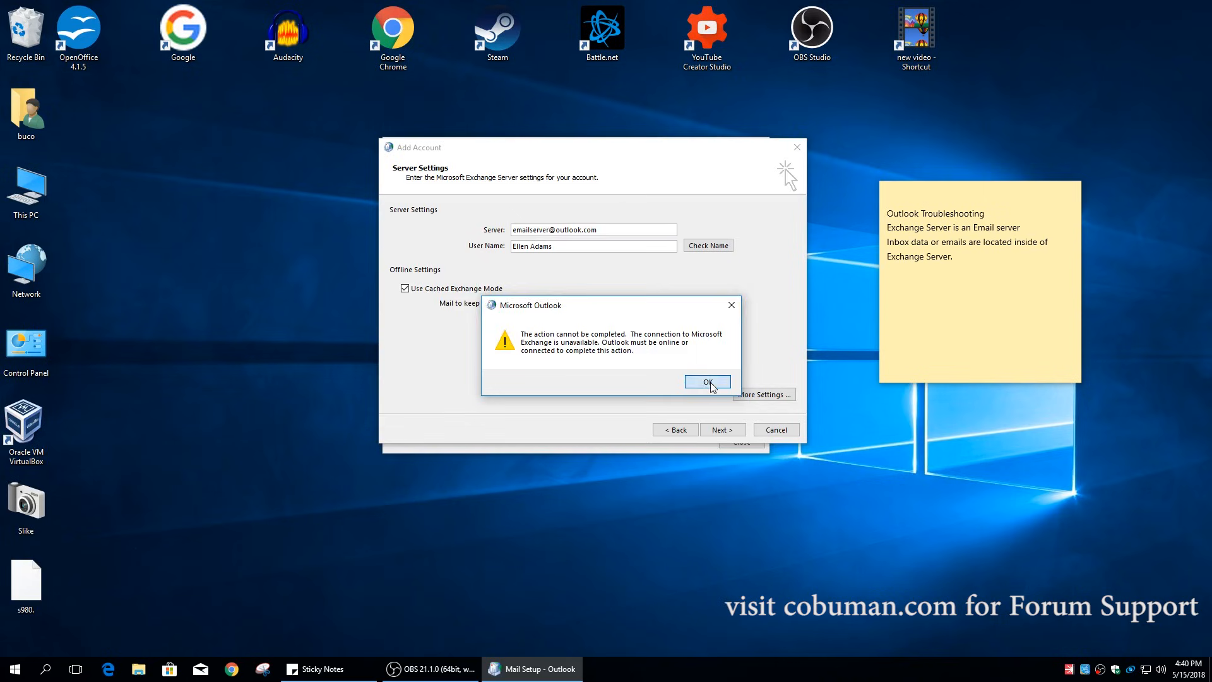
- Dismiss the Exchange connection and server-name errors, cancel Microsoft Exchange, and go back to Choose Service
{"action": "left_click", "coordinate": [707, 382]}
{"action": "left_click", "coordinate": [535, 413]}
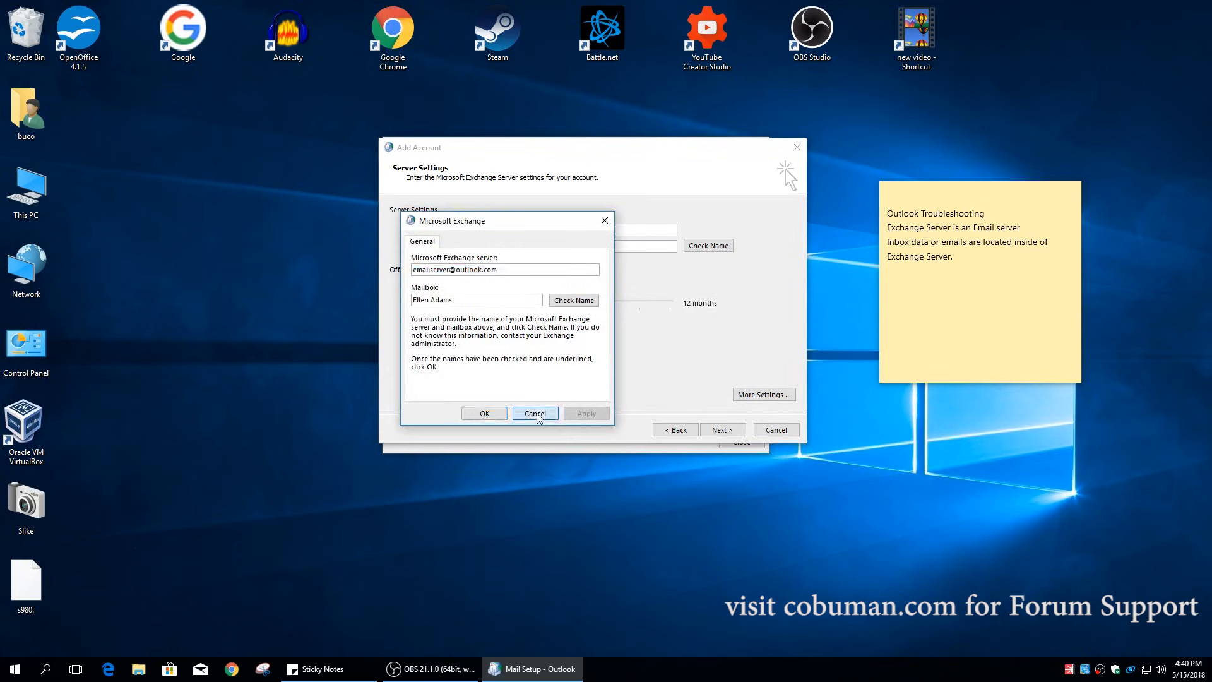
{"action": "left_click", "coordinate": [537, 413]}
{"action": "left_click", "coordinate": [708, 382]}
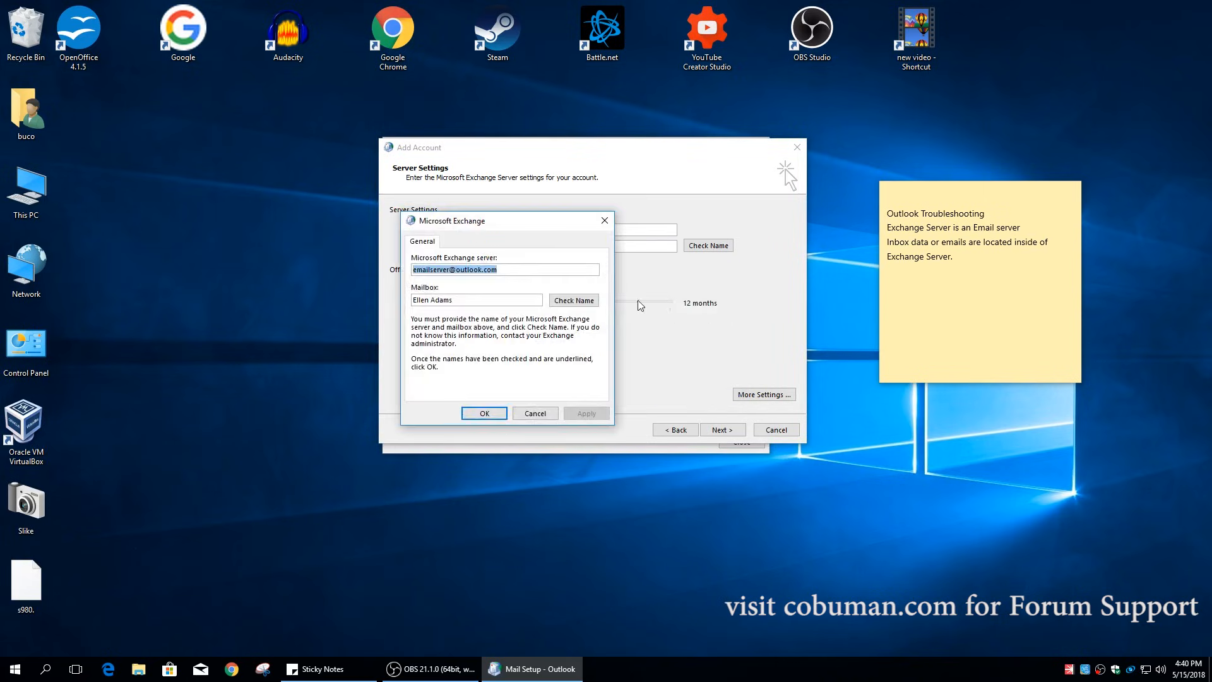
{"action": "left_click", "coordinate": [534, 413]}
{"action": "left_click_drag", "start_coordinate": [699, 302], "coordinate": [343, 386]}
{"action": "left_click", "coordinate": [613, 230]}
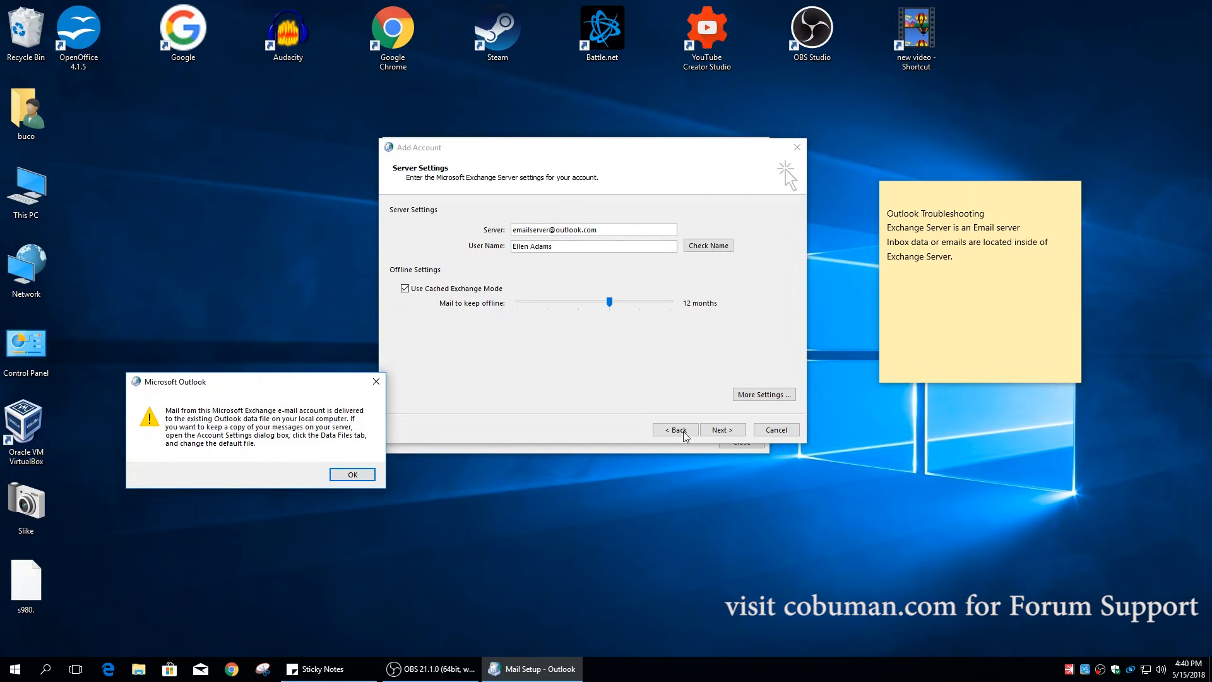
{"action": "left_click", "coordinate": [376, 381]}
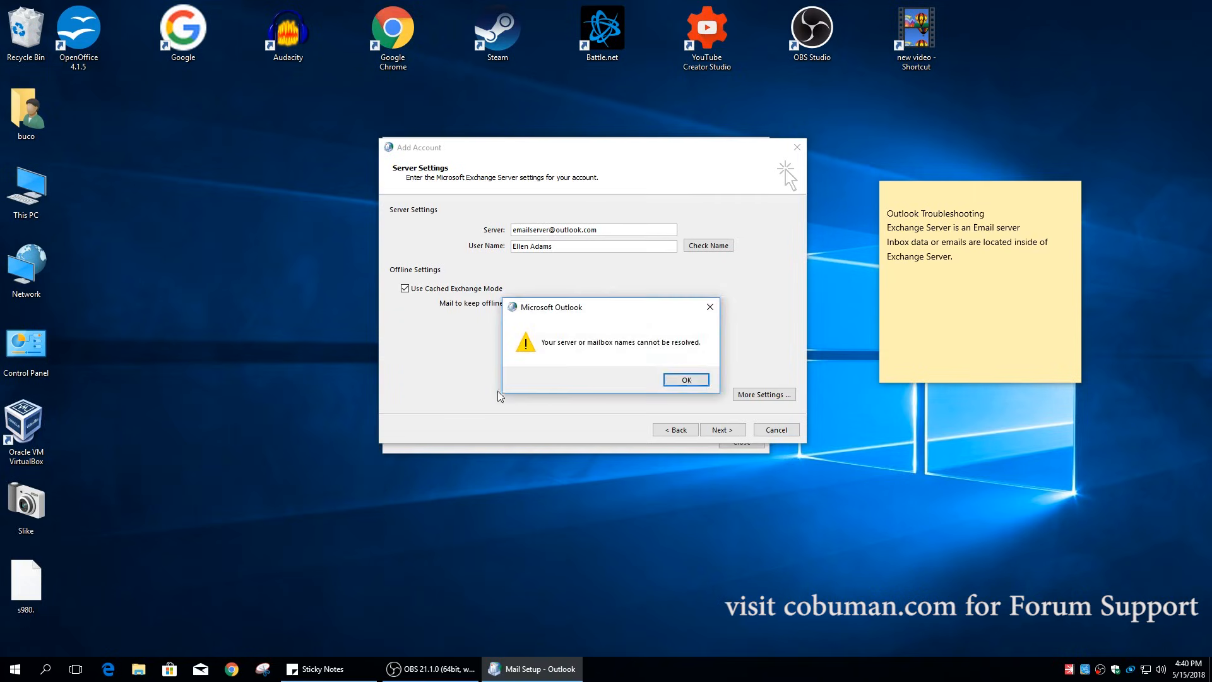
{"action": "left_click", "coordinate": [687, 380]}
{"action": "left_click", "coordinate": [671, 430]}
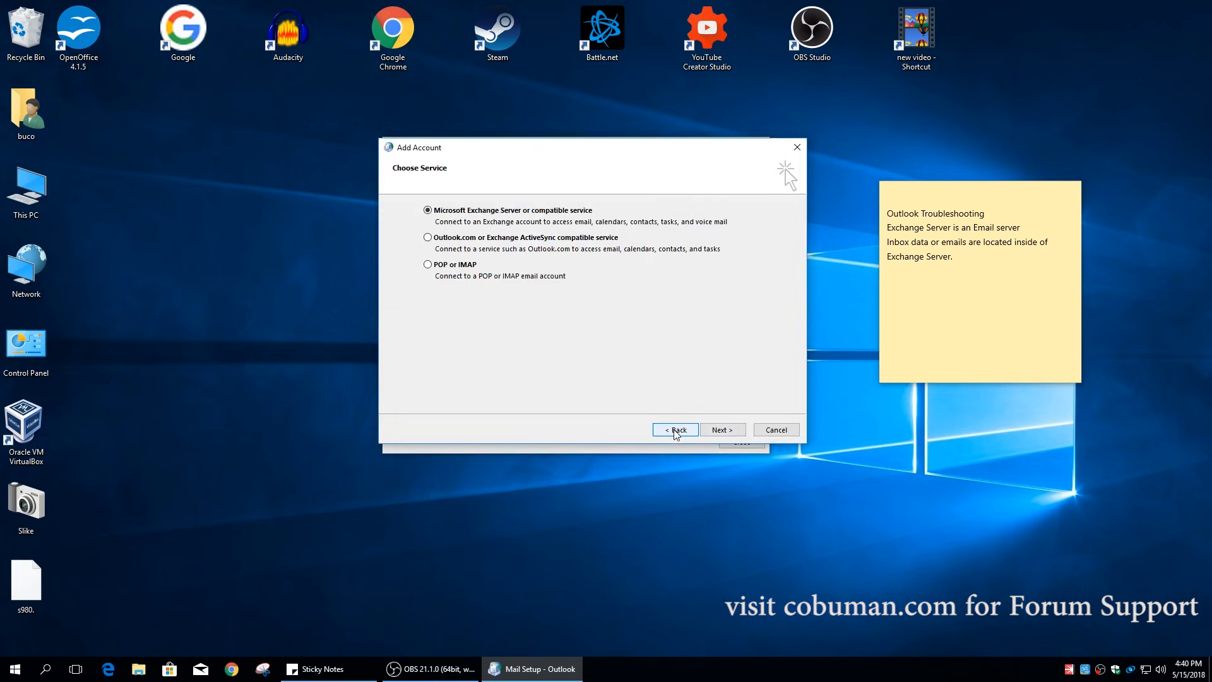
- Step through manual setup pages and back to Auto Account Setup with E-mail Account selected
{"action": "left_click", "coordinate": [675, 431]}
{"action": "left_click", "coordinate": [393, 216]}
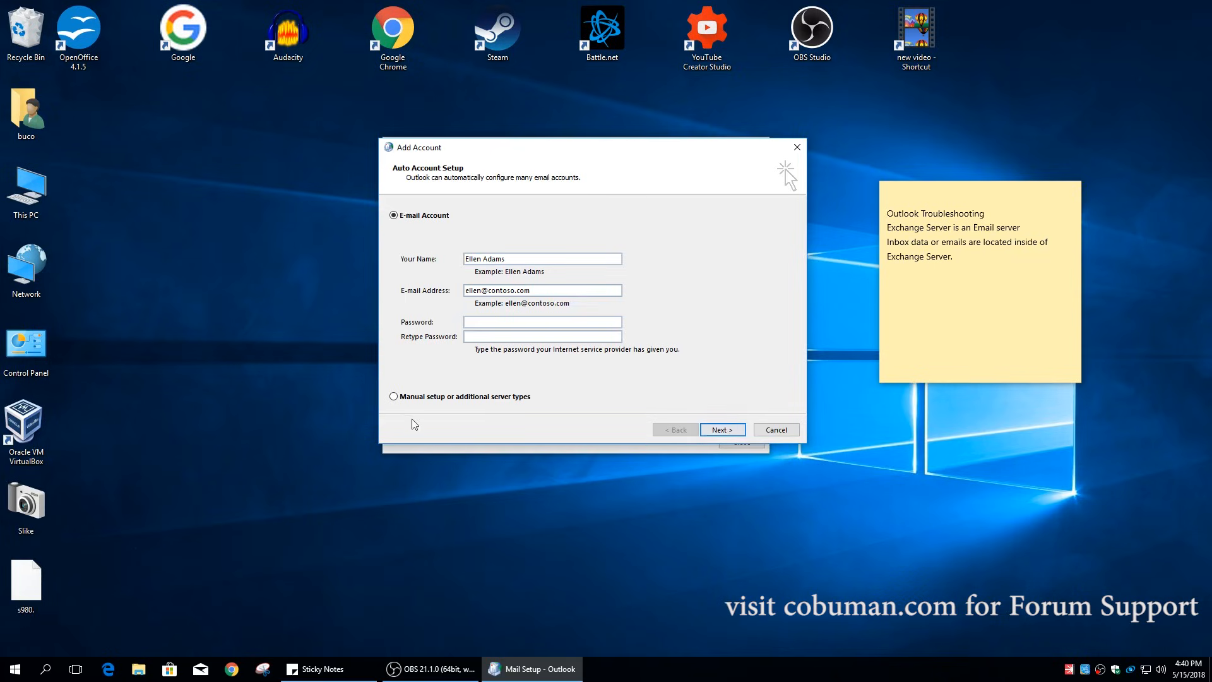
{"action": "left_click", "coordinate": [462, 401]}
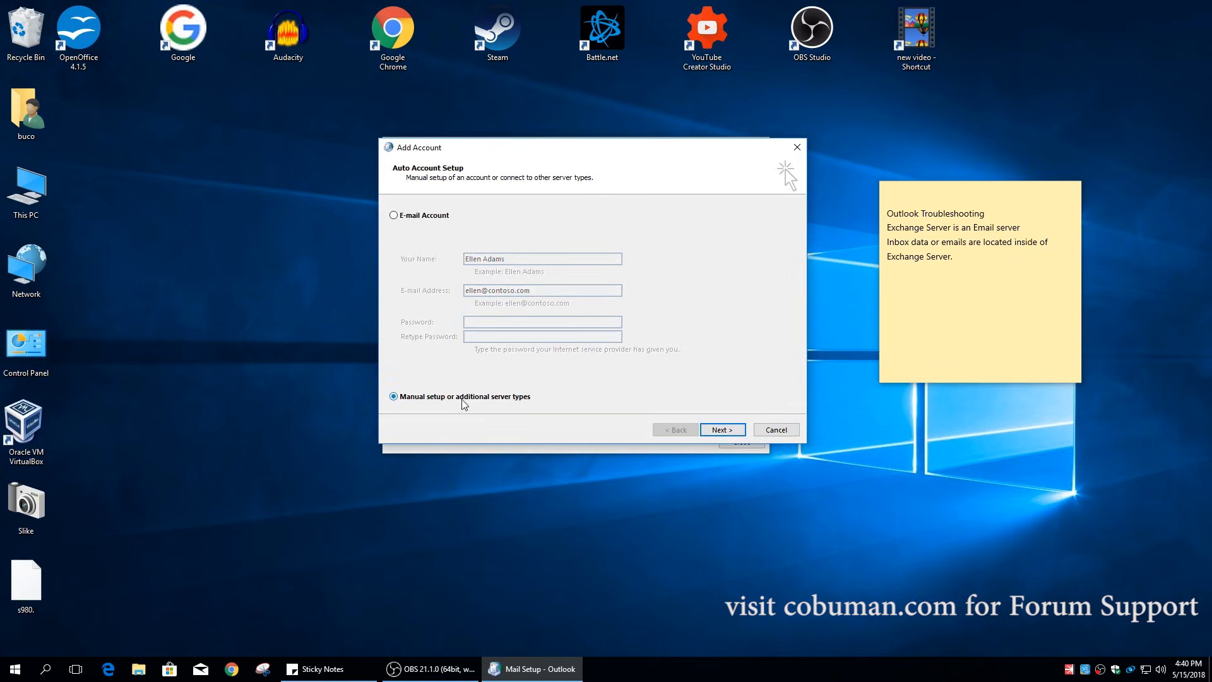
{"action": "left_click", "coordinate": [723, 429]}
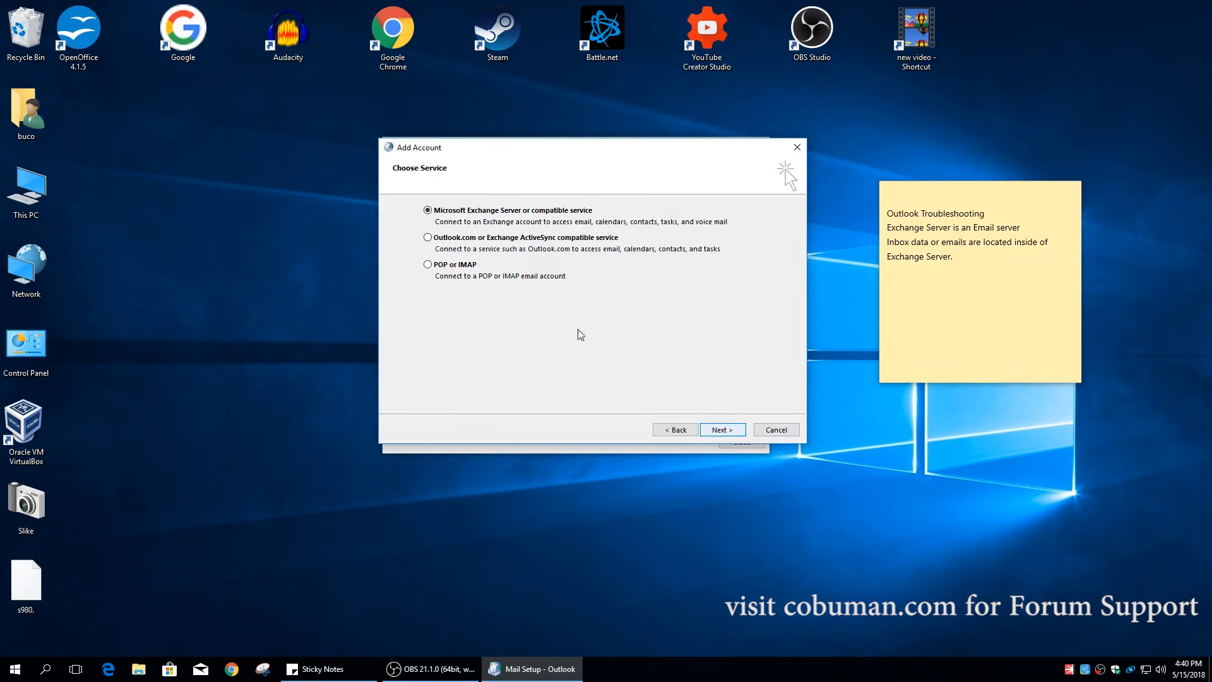
{"action": "left_click", "coordinate": [720, 432]}
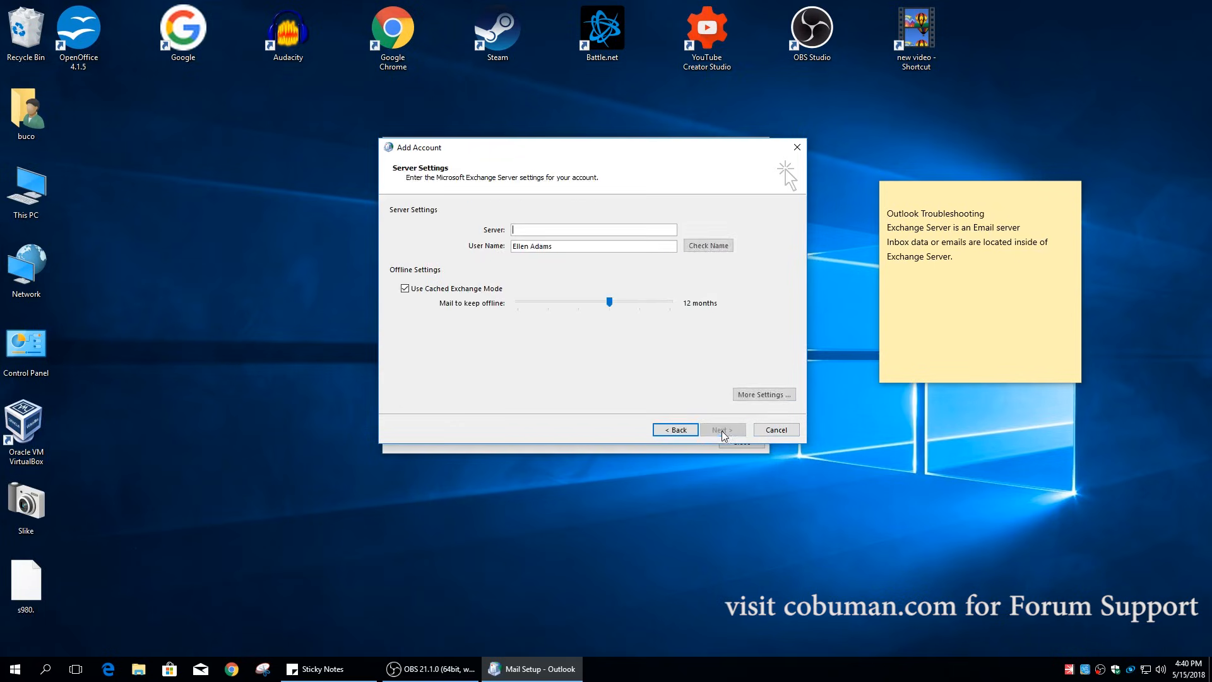
{"action": "left_click", "coordinate": [677, 430]}
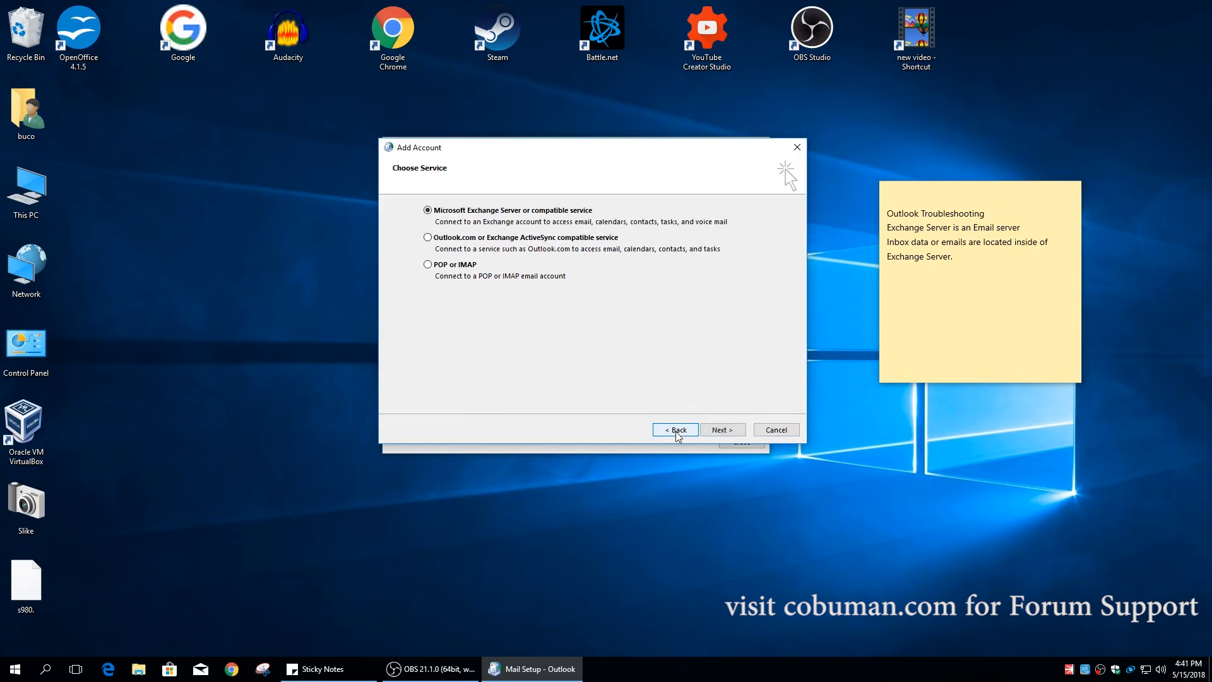
{"action": "left_click", "coordinate": [678, 431]}
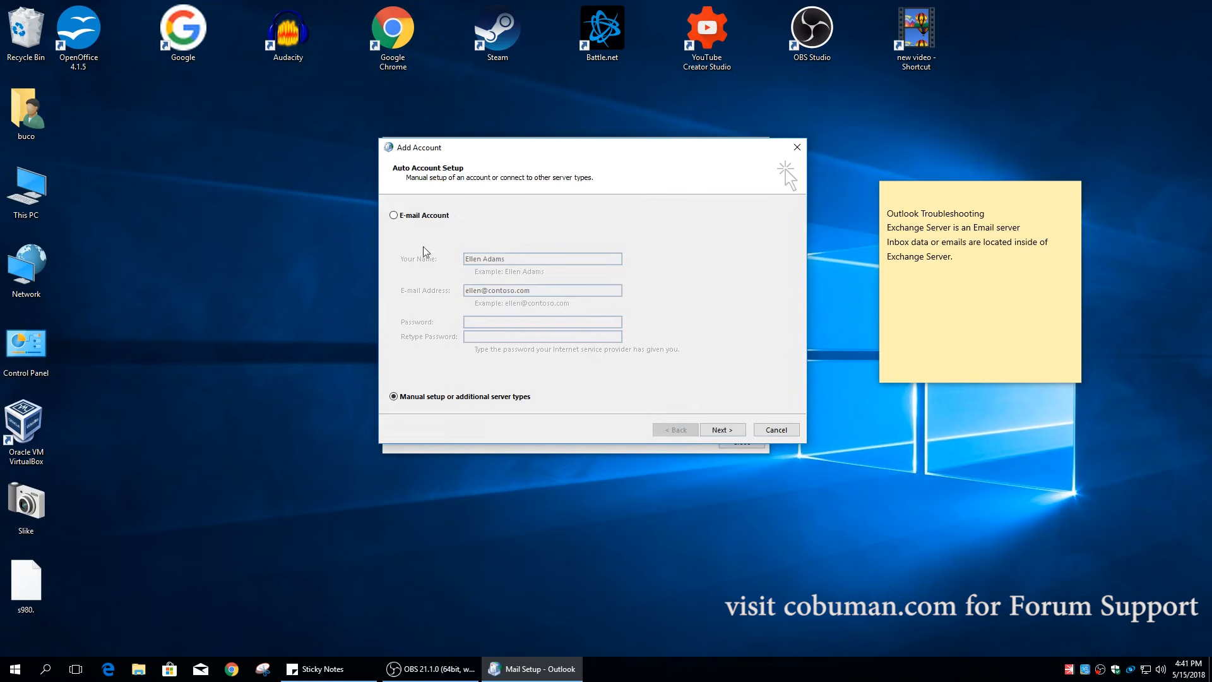
{"action": "left_click", "coordinate": [396, 217]}
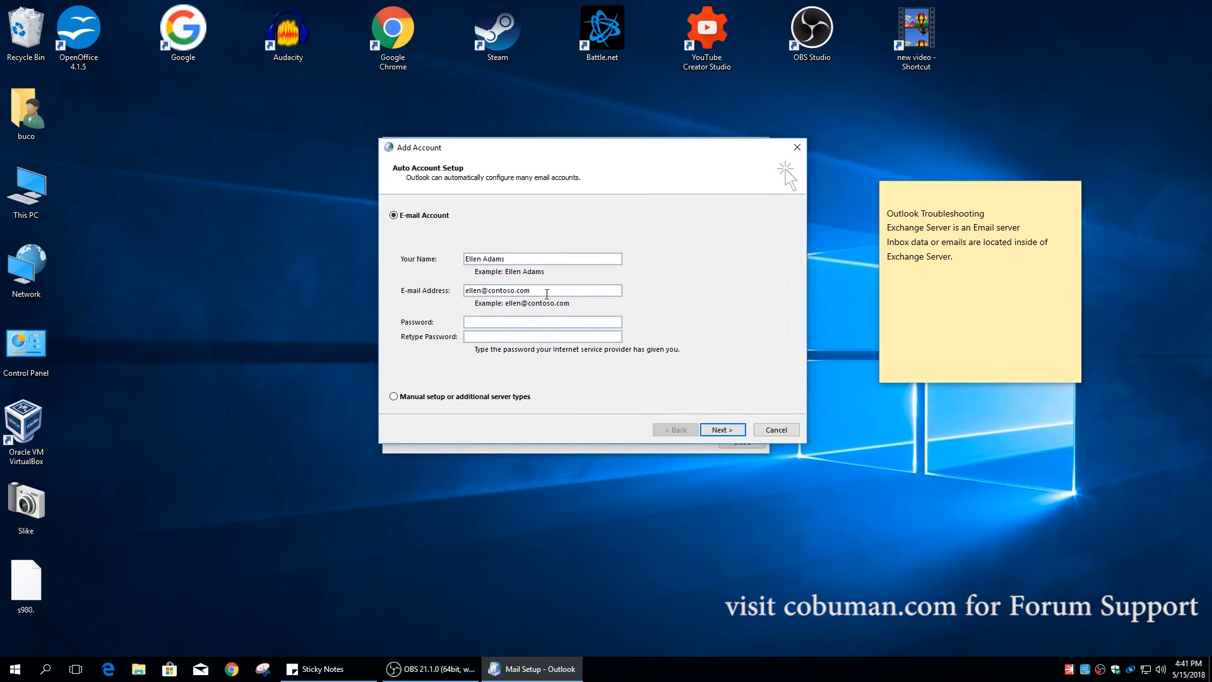
- Move the Add Account window aside to see the IMAP account, then cancel the wizard
{"action": "left_click_drag", "start_coordinate": [616, 149], "coordinate": [618, 187]}
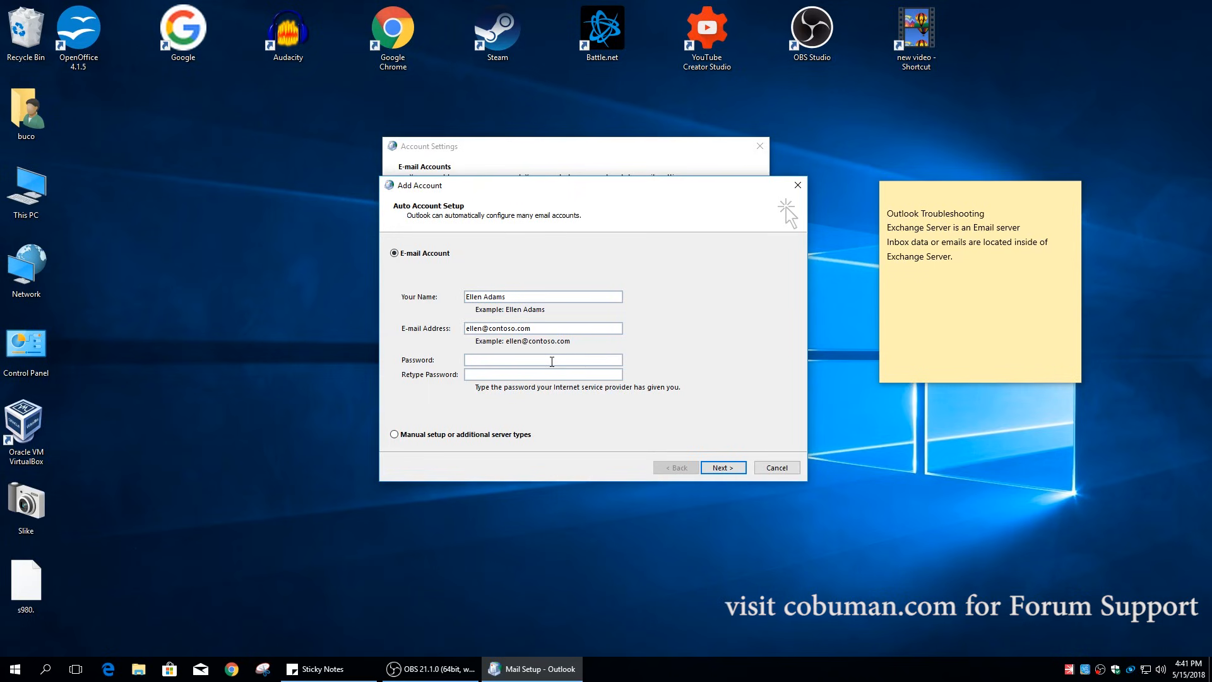
{"action": "left_click_drag", "start_coordinate": [618, 185], "coordinate": [628, 278]}
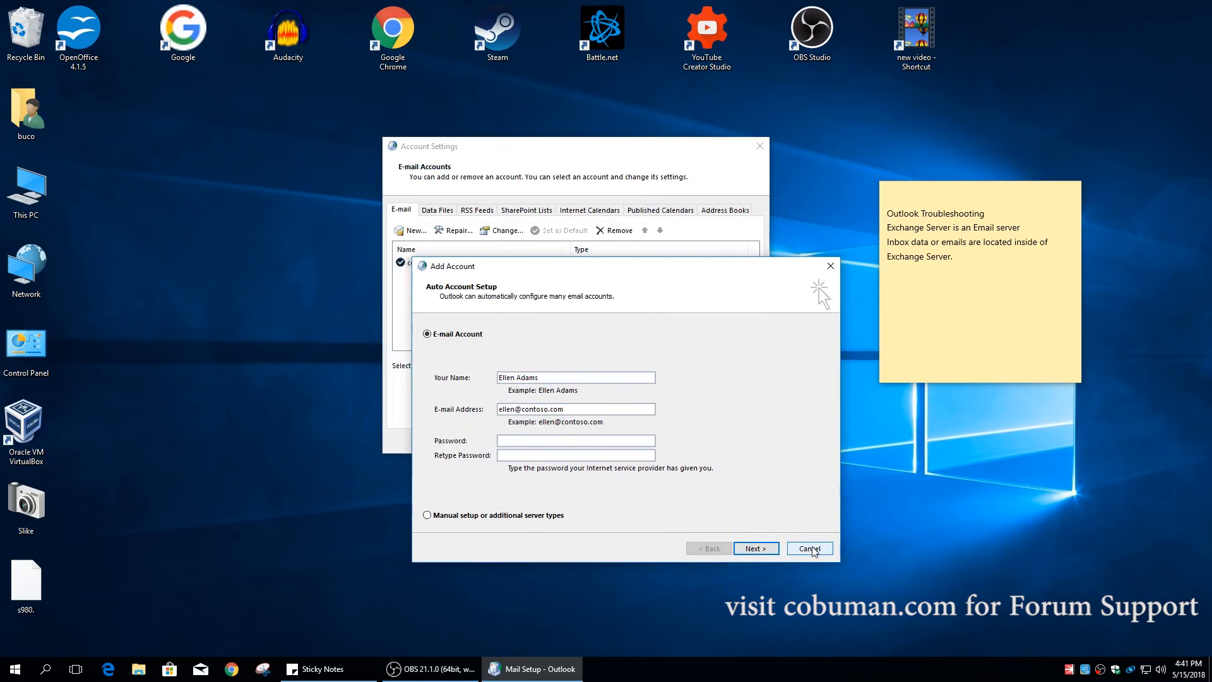
{"action": "left_click_drag", "start_coordinate": [622, 269], "coordinate": [624, 181]}
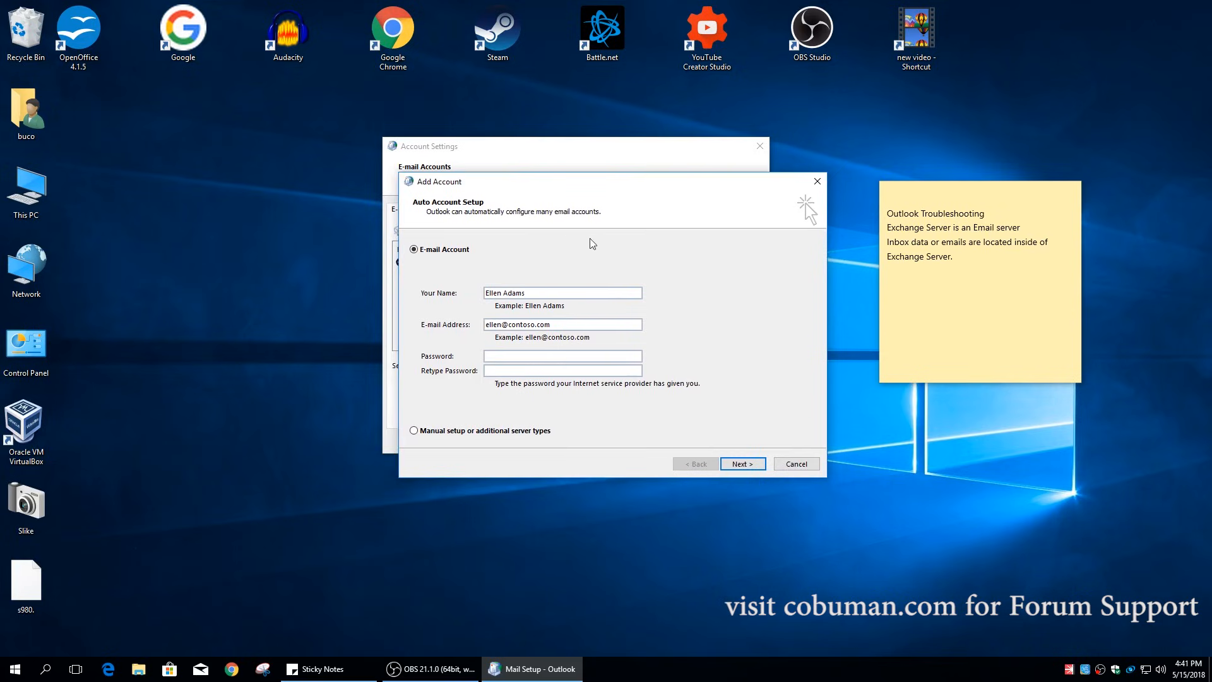
{"action": "left_click_drag", "start_coordinate": [623, 181], "coordinate": [610, 149]}
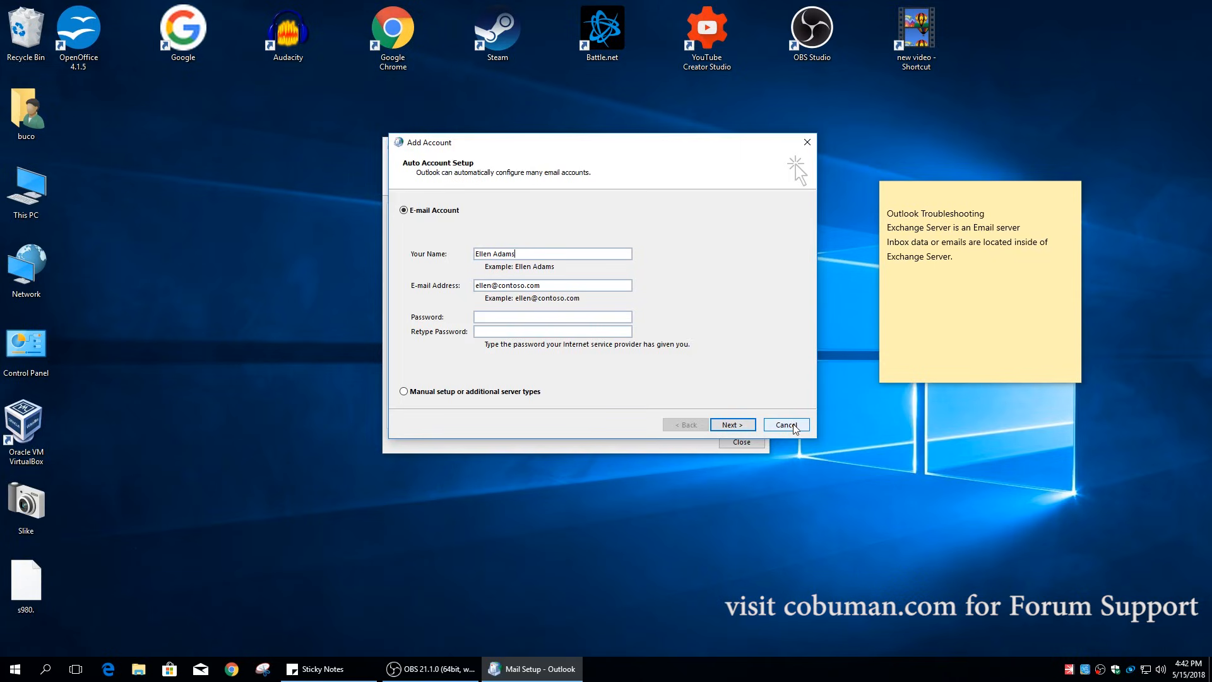
{"action": "left_click", "coordinate": [453, 392]}
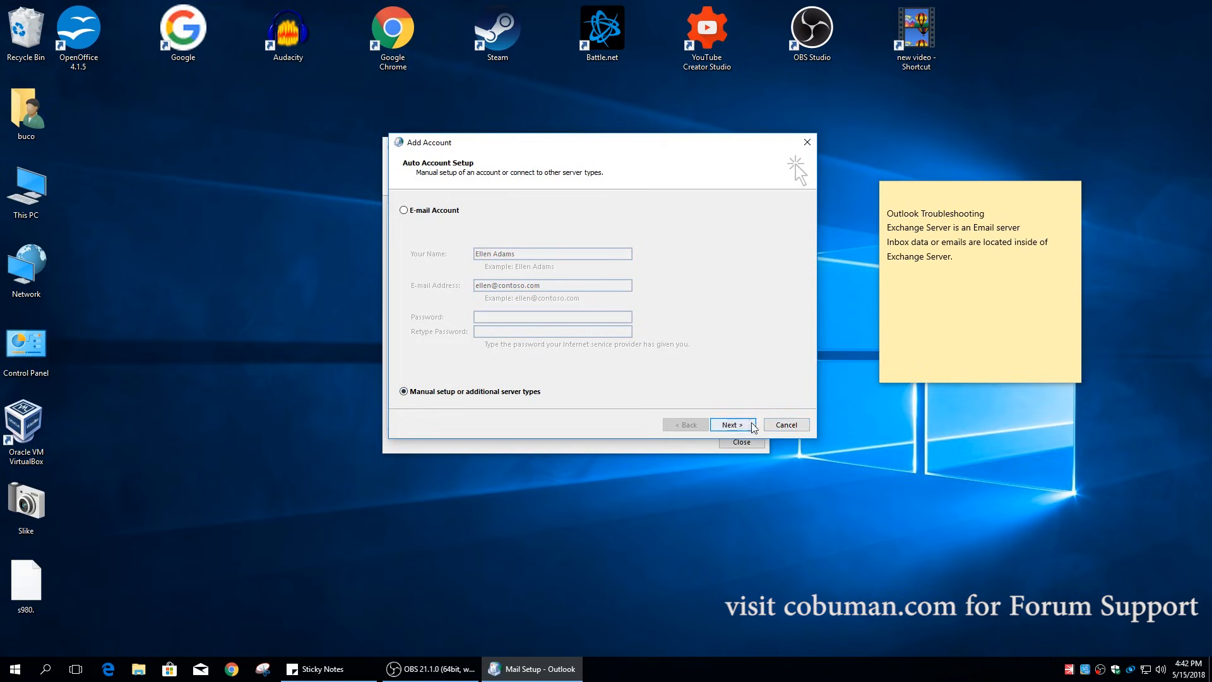
{"action": "left_click", "coordinate": [781, 427]}
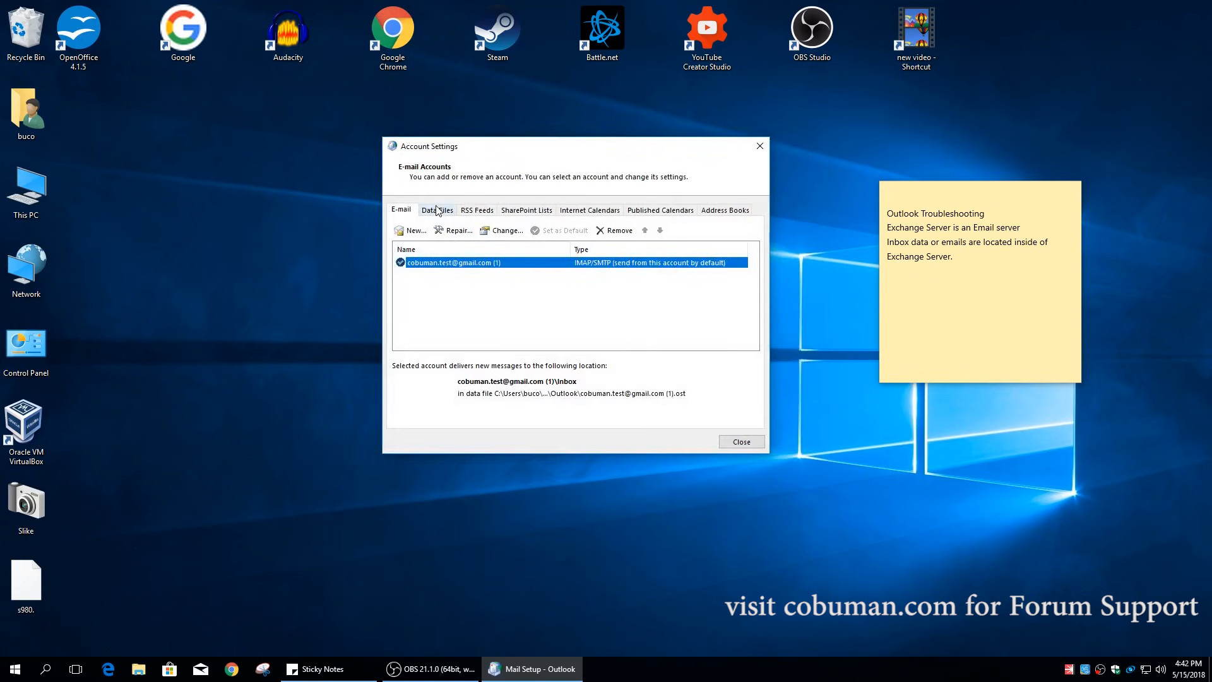
- Inspect the Data Files tab with Outlook Data File selected, then close Account Settings
{"action": "left_click", "coordinate": [760, 147]}
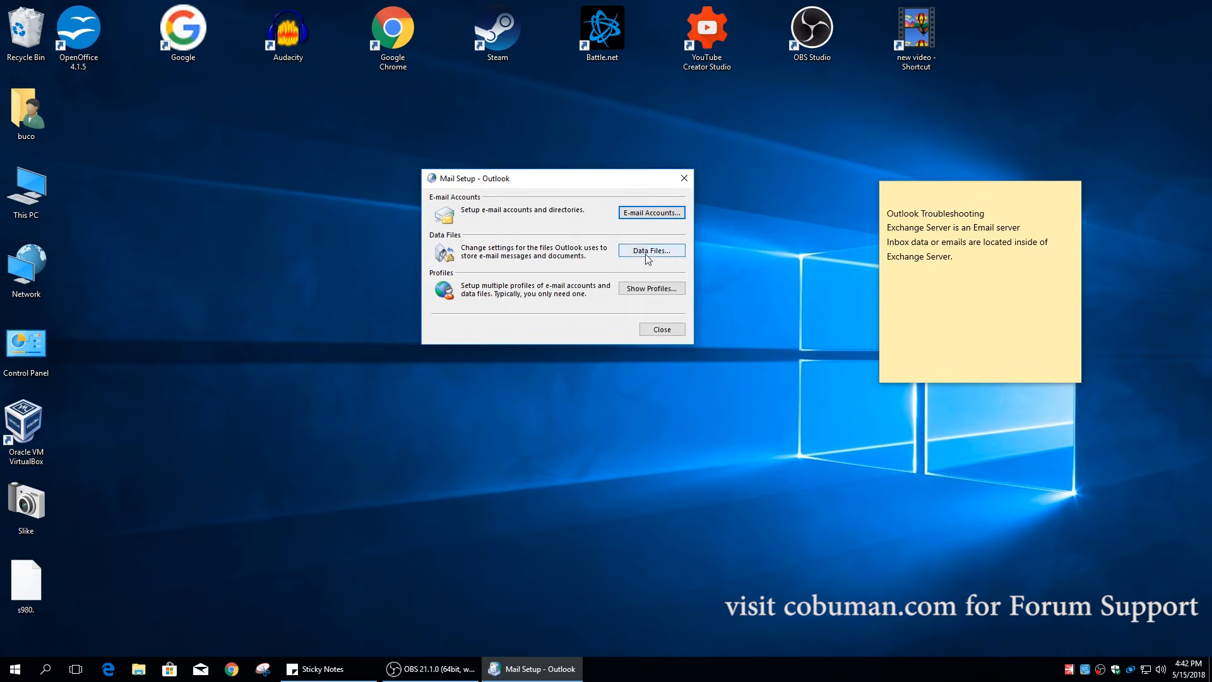
{"action": "left_click_drag", "start_coordinate": [617, 183], "coordinate": [651, 190]}
{"action": "left_click", "coordinate": [687, 258]}
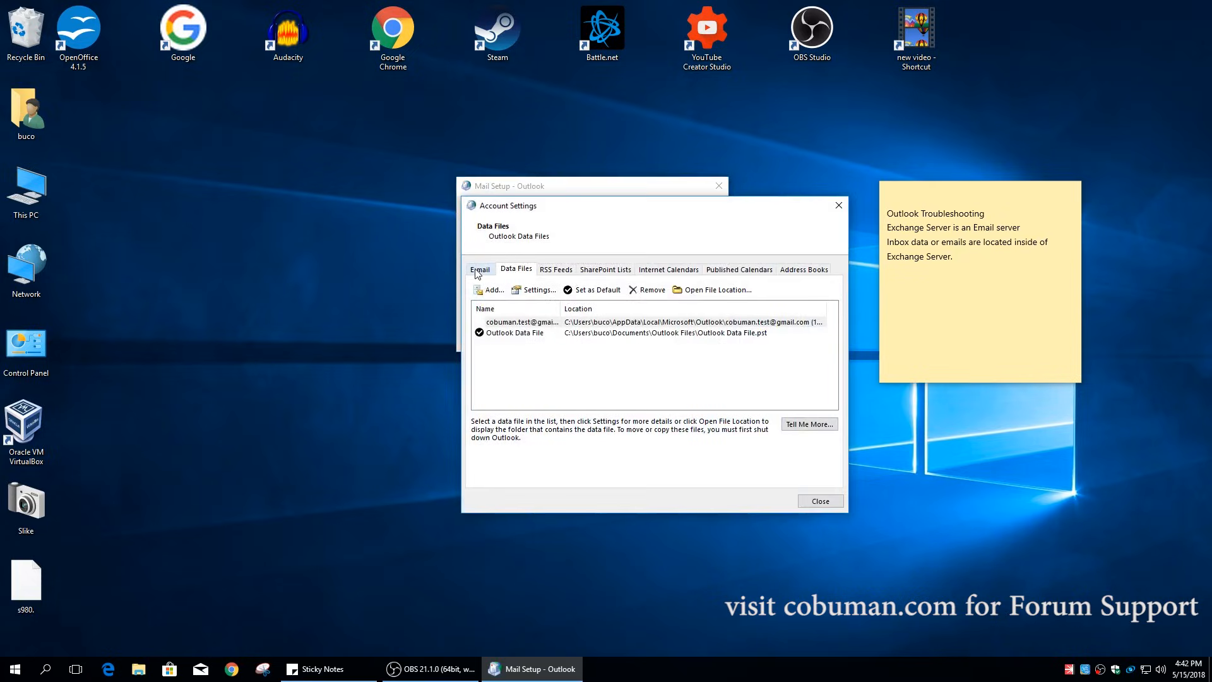
{"action": "left_click", "coordinate": [845, 206]}
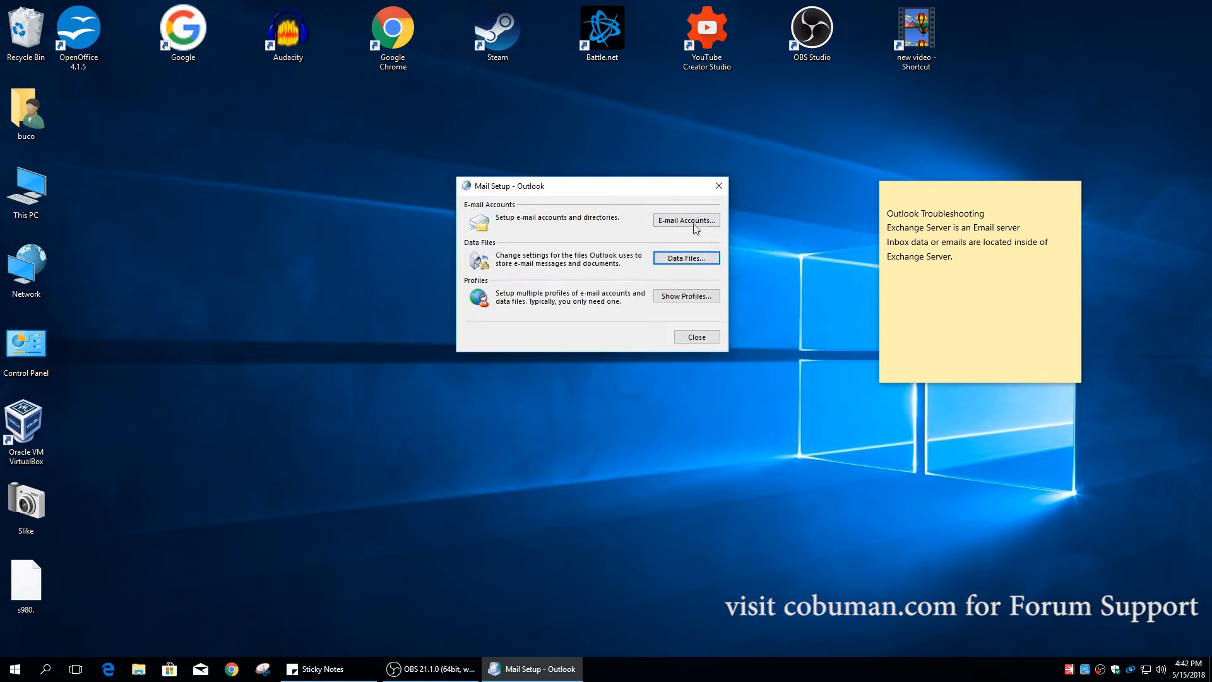
{"action": "left_click", "coordinate": [687, 220]}
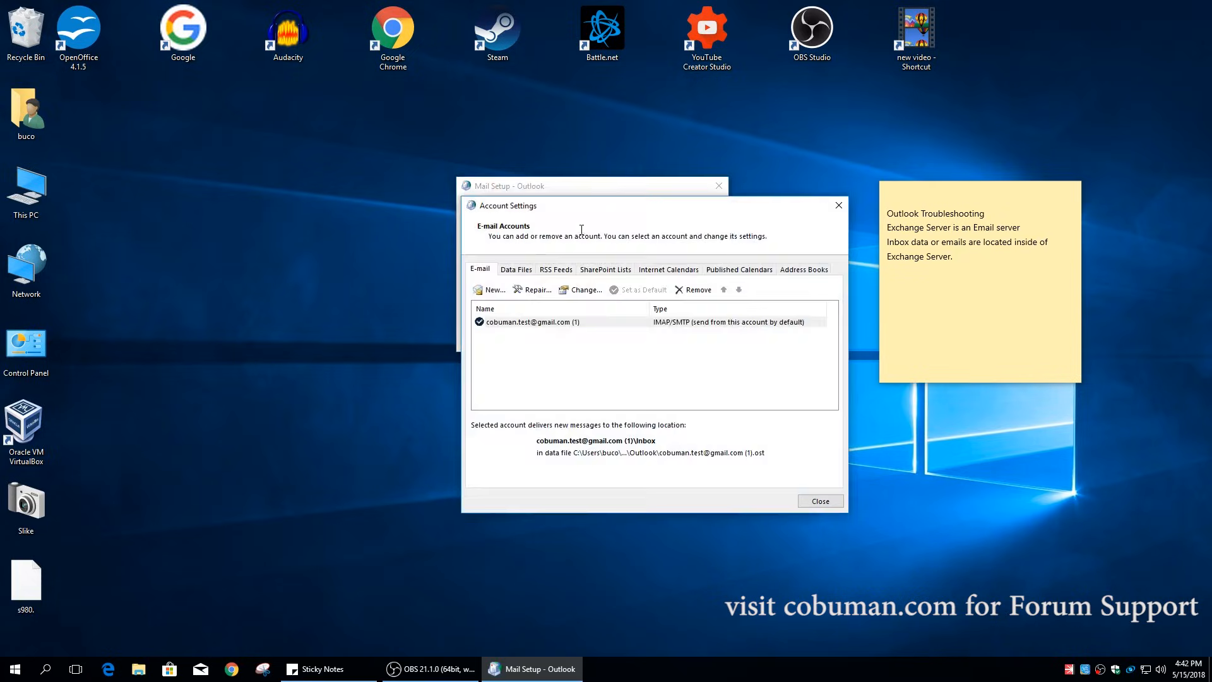
{"action": "left_click", "coordinate": [516, 269]}
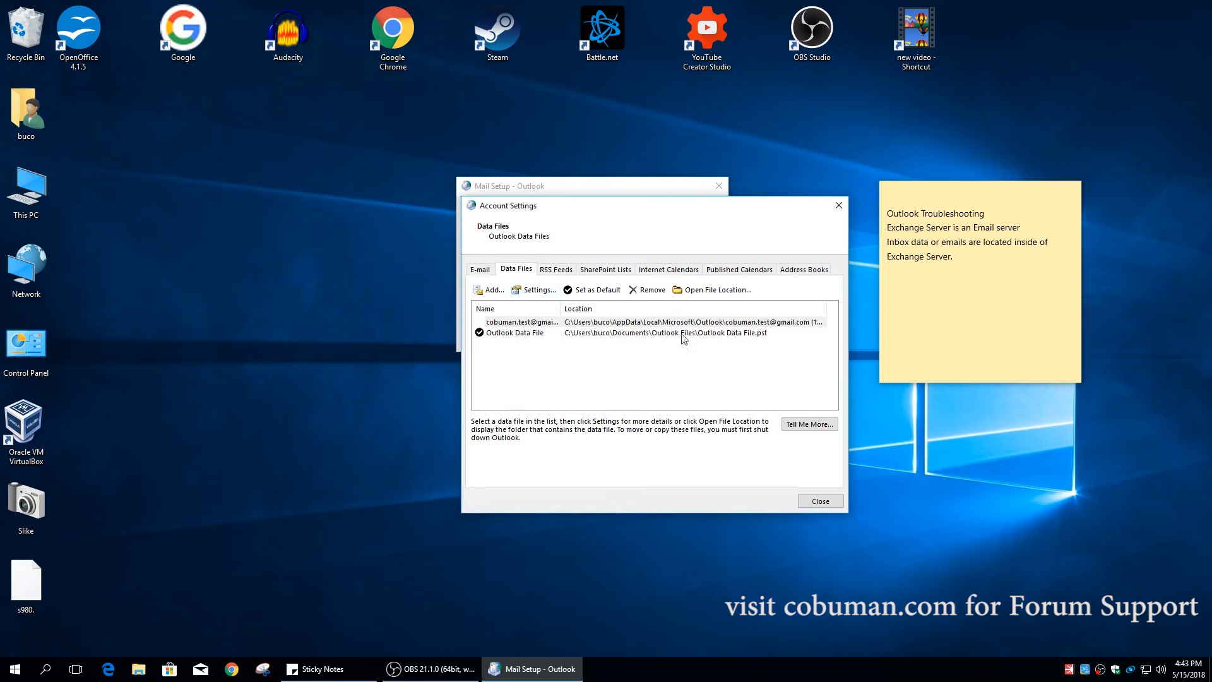
{"action": "left_click", "coordinate": [761, 334]}
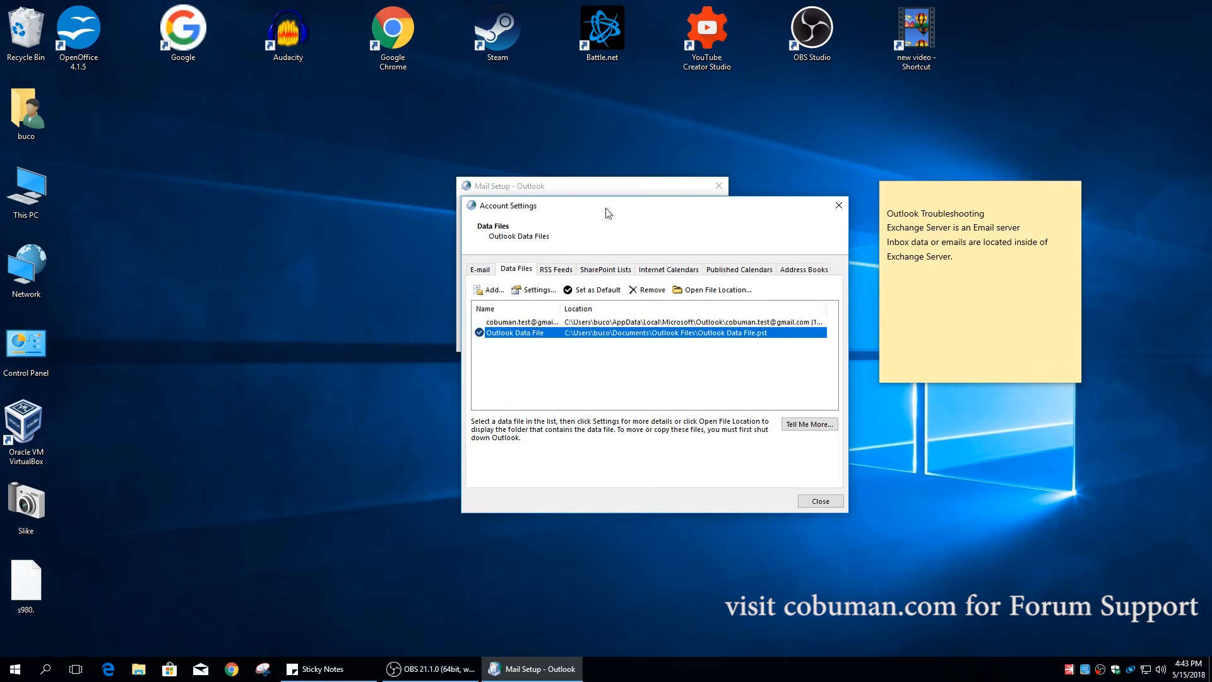
{"action": "left_click", "coordinate": [838, 205]}
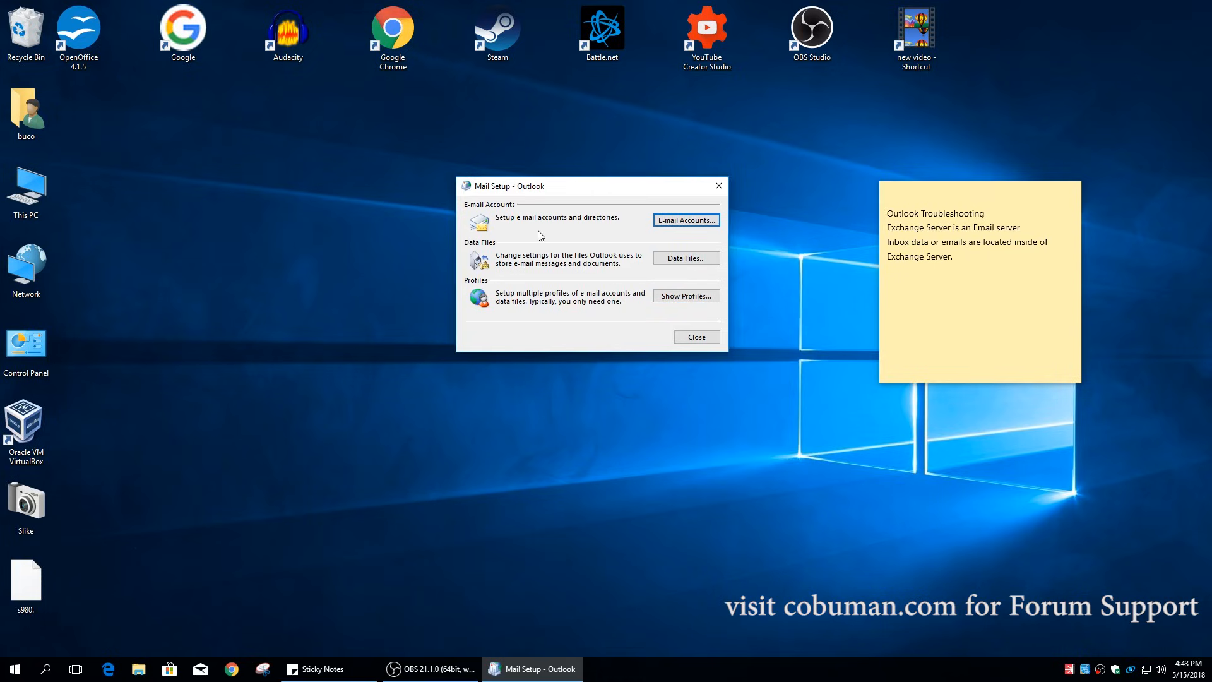
{"action": "left_click_drag", "start_coordinate": [603, 183], "coordinate": [602, 209]}
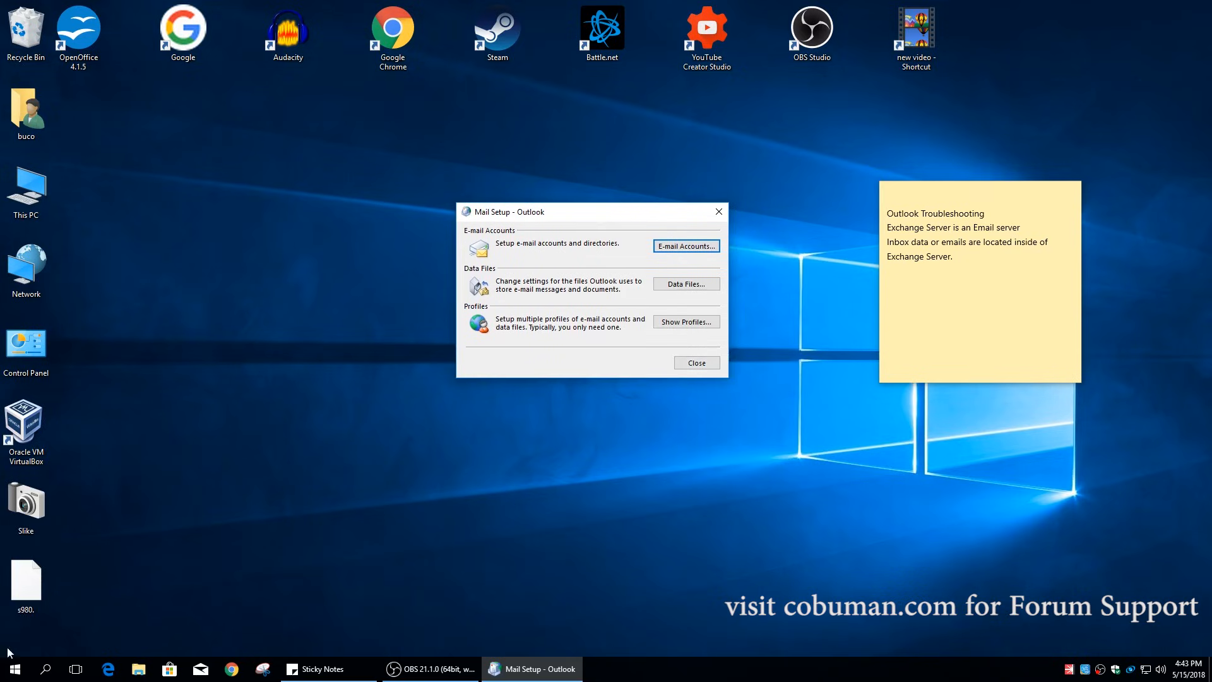
- Launch Outlook 2013 by searching 'out' in Windows search
{"action": "left_click", "coordinate": [53, 672]}
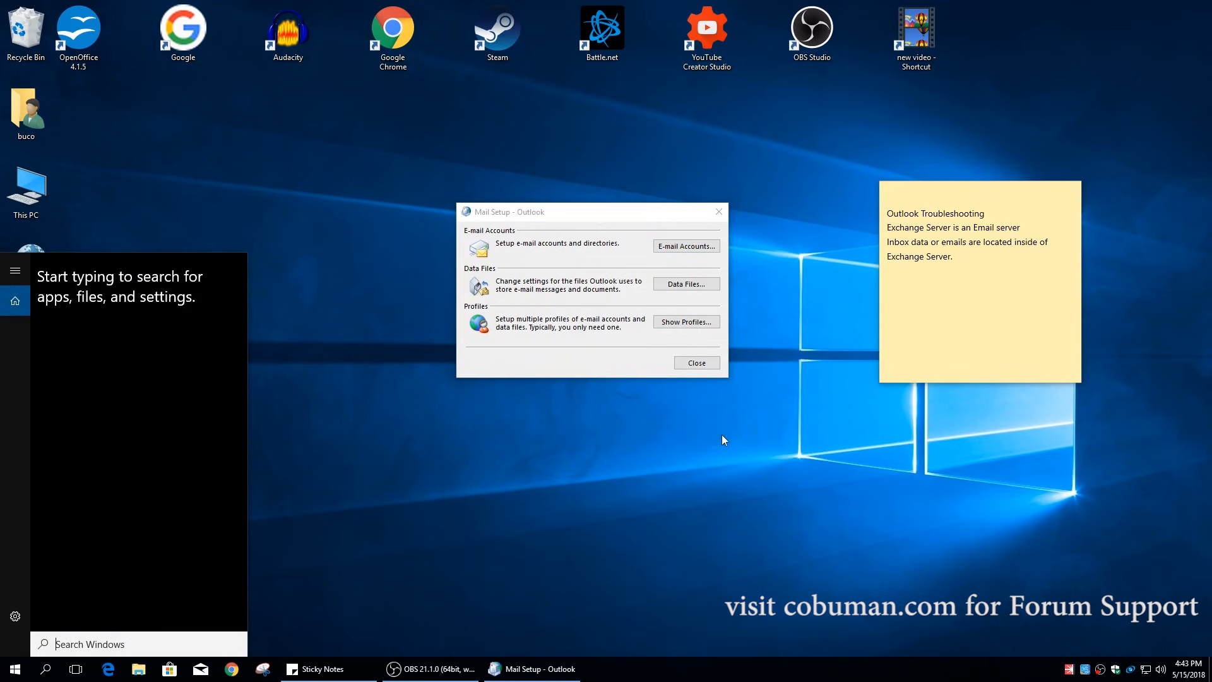
{"action": "type", "text": "out"}
{"action": "key", "text": "Return"}
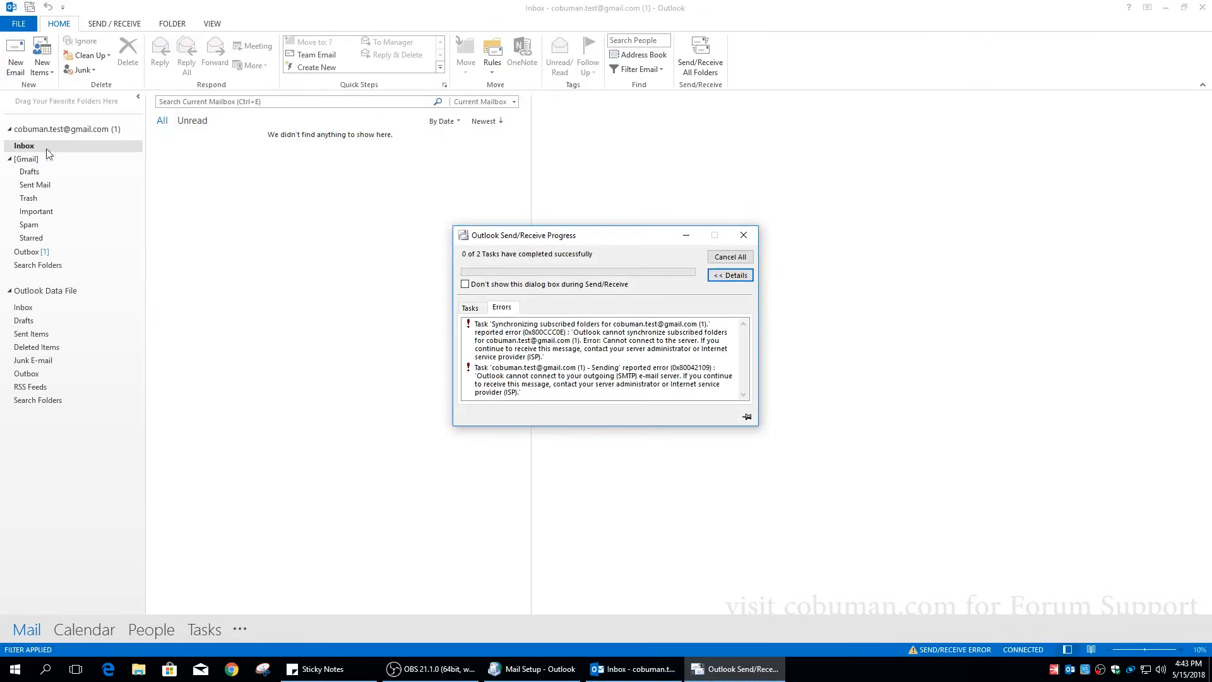
- Dismiss the Send/Receive error report and minimize Outlook to reveal Mail Setup
{"action": "left_click_drag", "start_coordinate": [633, 241], "coordinate": [591, 183]}
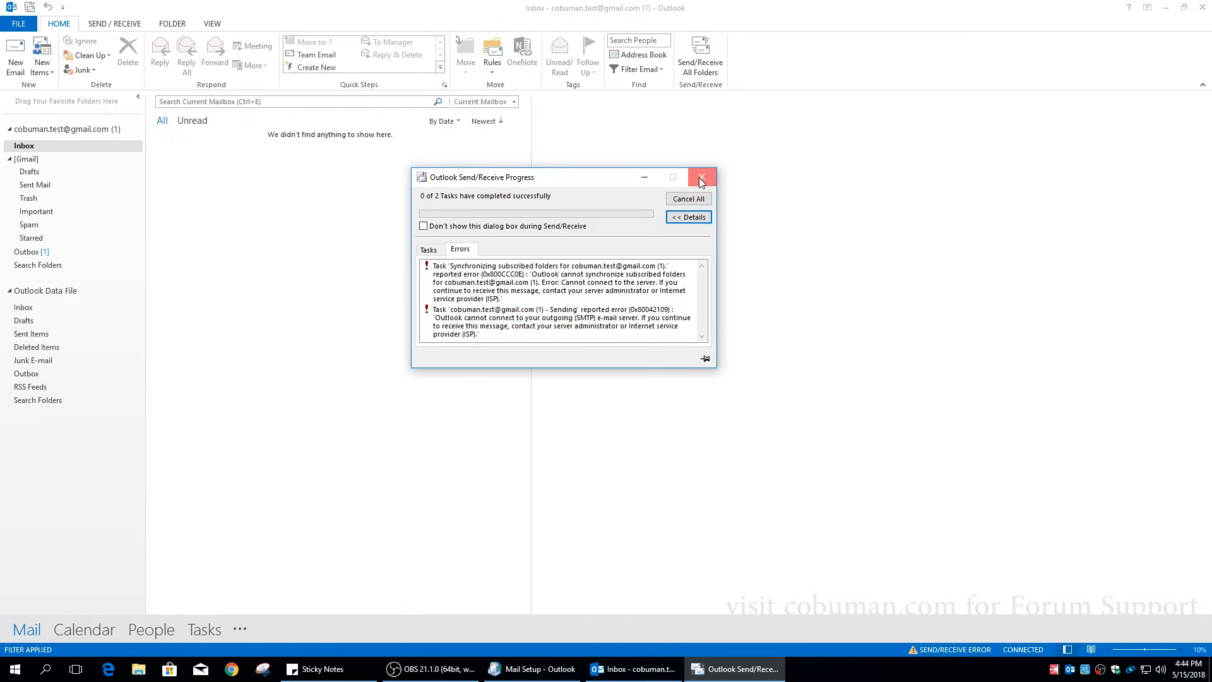
{"action": "left_click", "coordinate": [699, 179]}
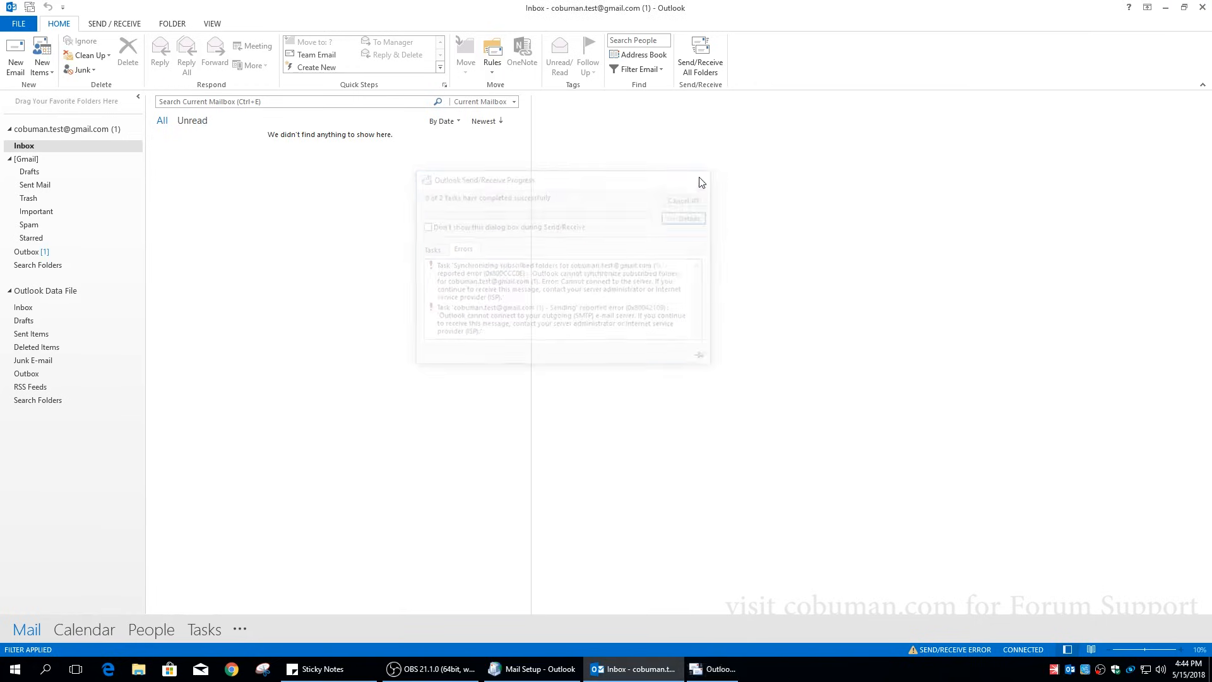
{"action": "left_click", "coordinate": [1166, 8]}
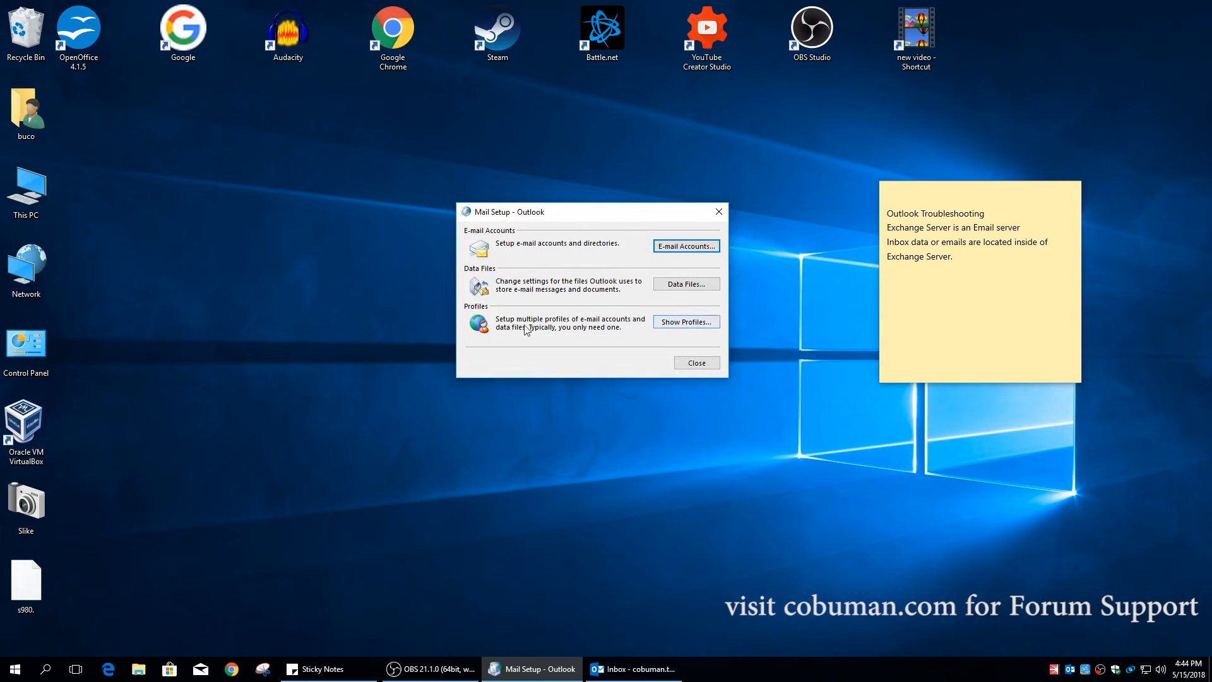
- Show the mail profiles list and check the startup profile options
{"action": "left_click", "coordinate": [691, 322]}
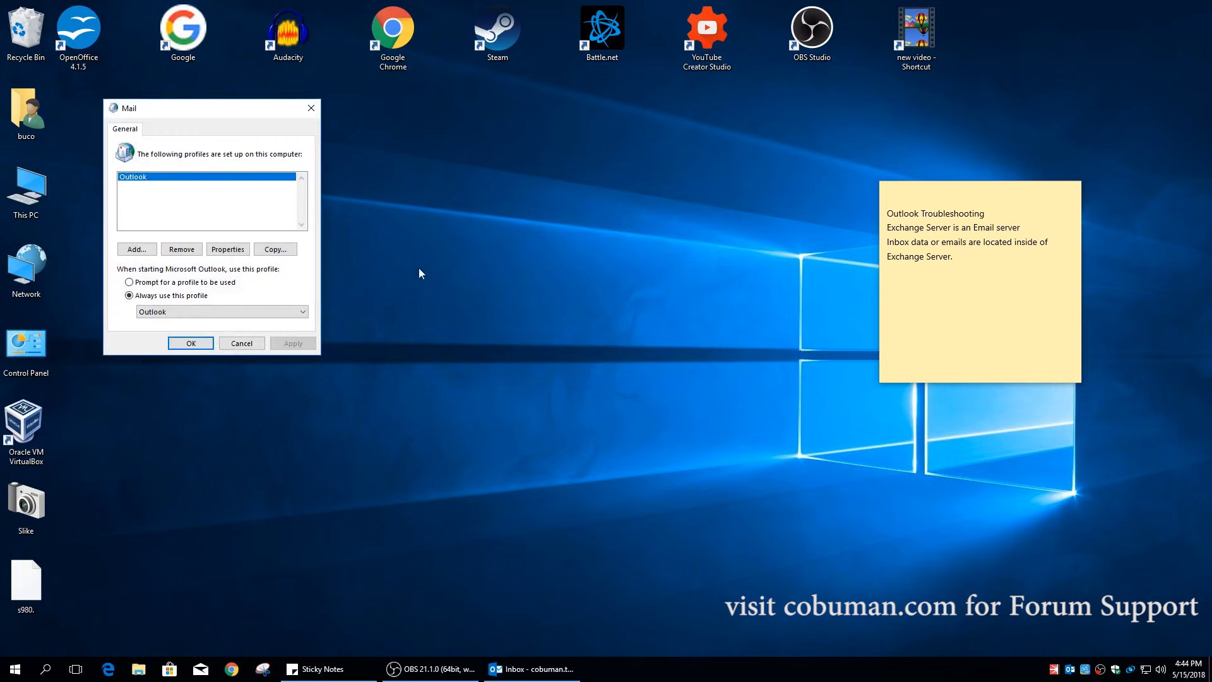
{"action": "left_click_drag", "start_coordinate": [219, 111], "coordinate": [575, 130]}
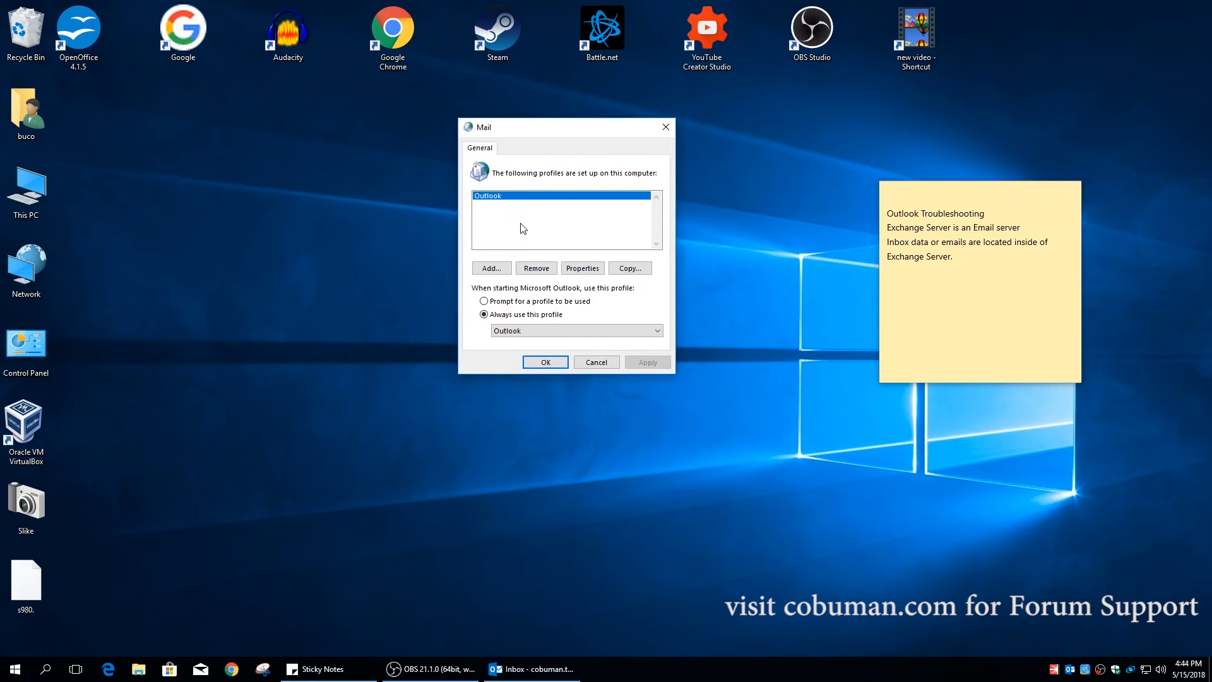
{"action": "left_click", "coordinate": [620, 333]}
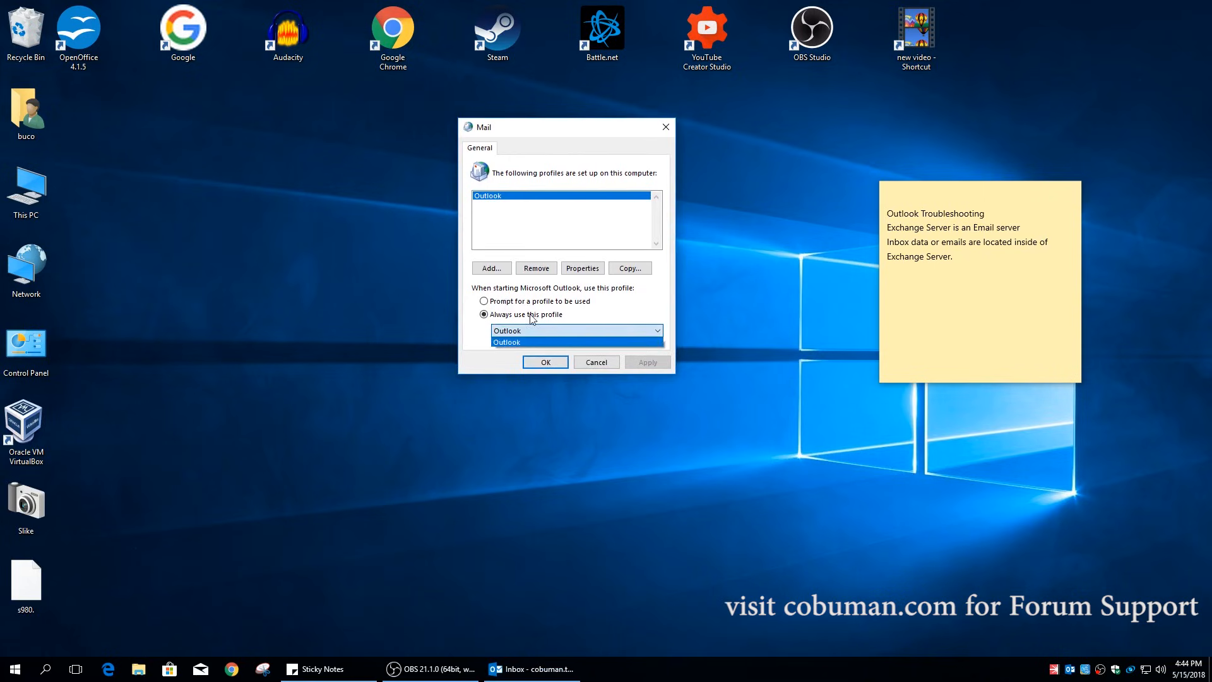
{"action": "left_click", "coordinate": [503, 321]}
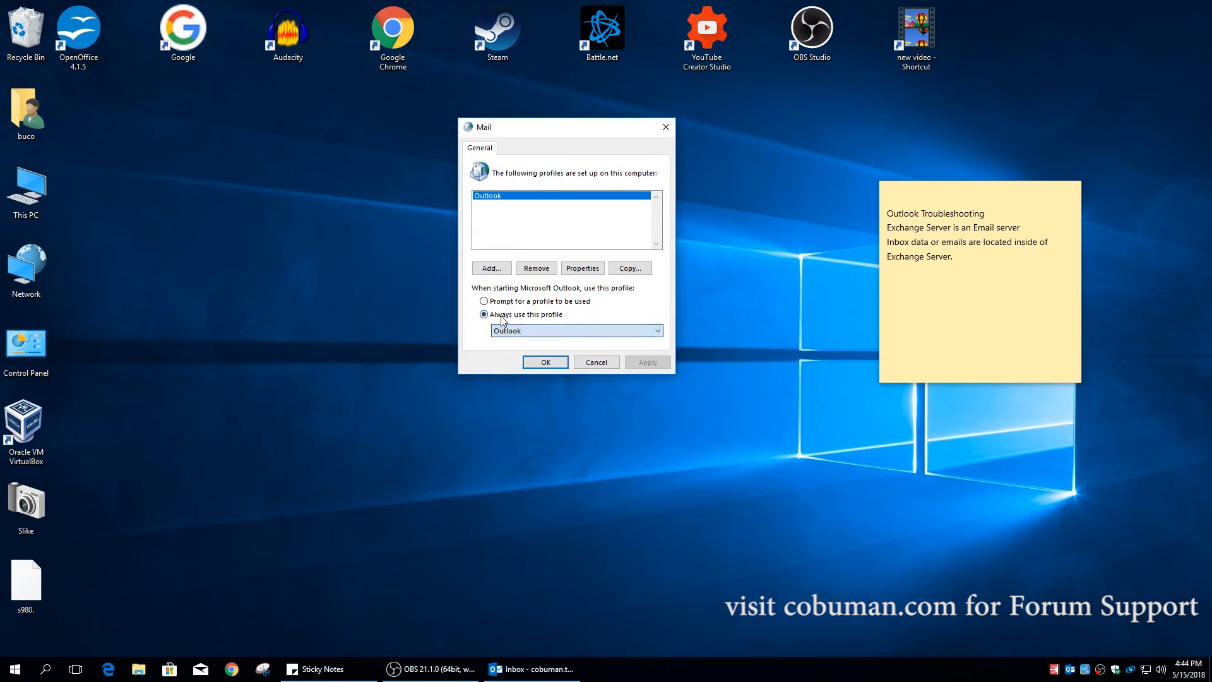
{"action": "left_click", "coordinate": [580, 331]}
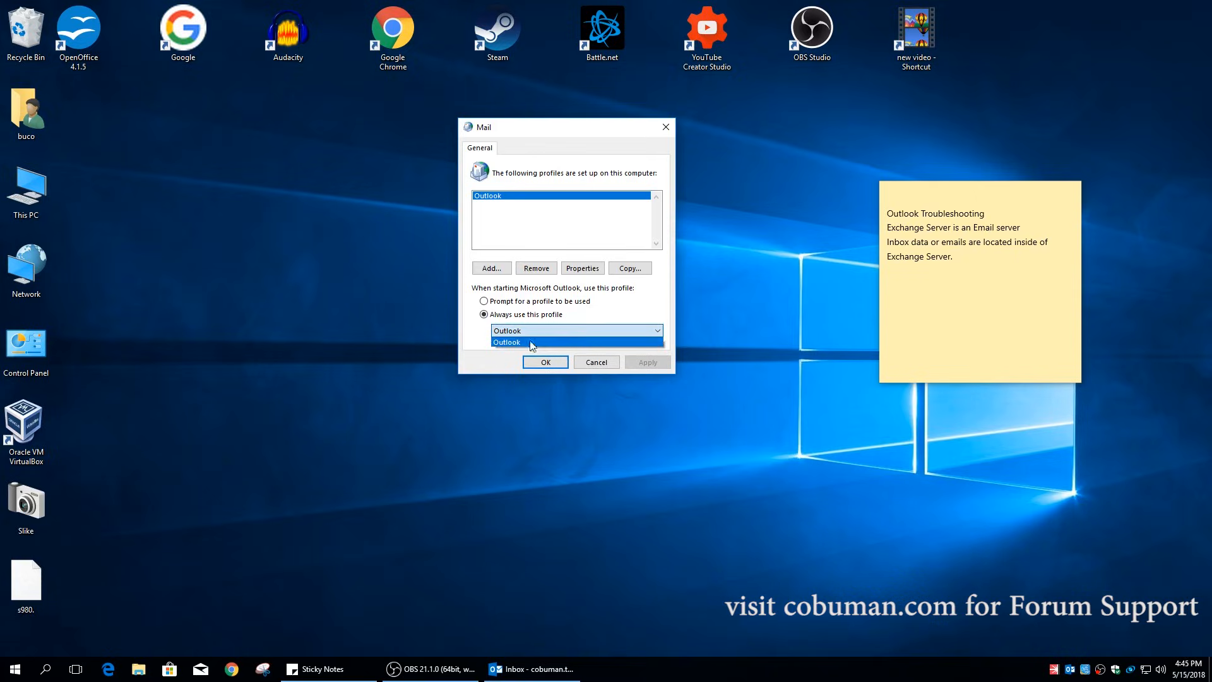
{"action": "left_click", "coordinate": [547, 669]}
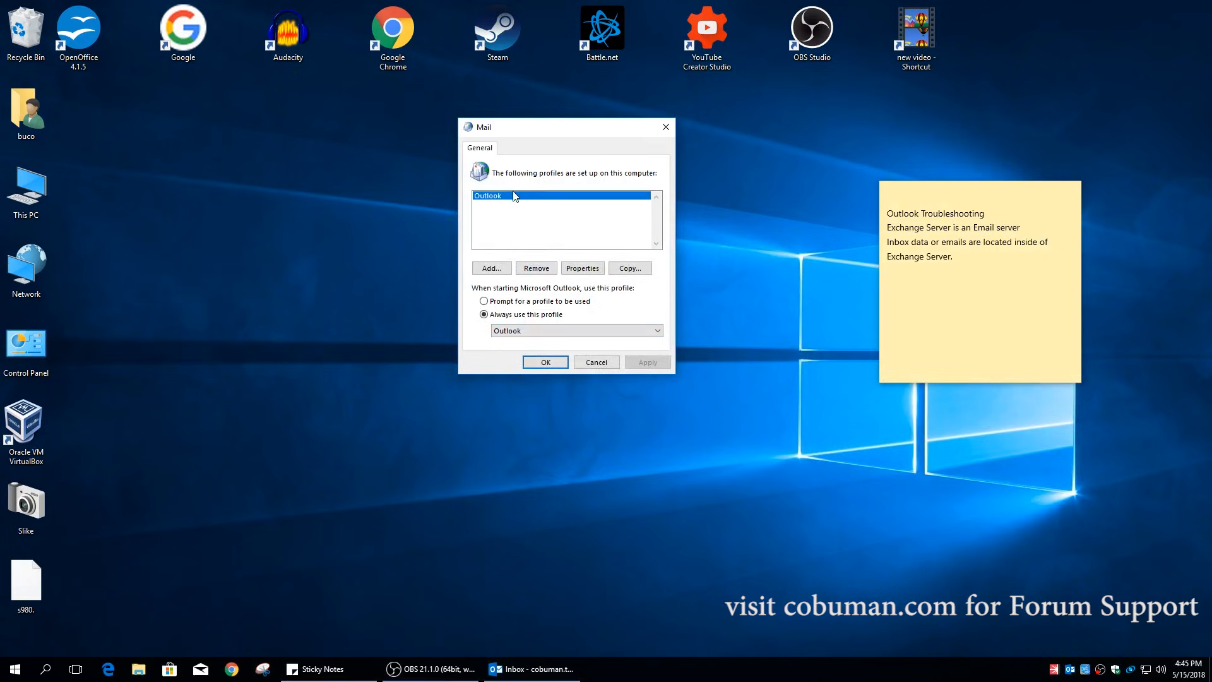
- Add a new mail profile named 'NewProfile'
{"action": "left_click", "coordinate": [491, 268]}
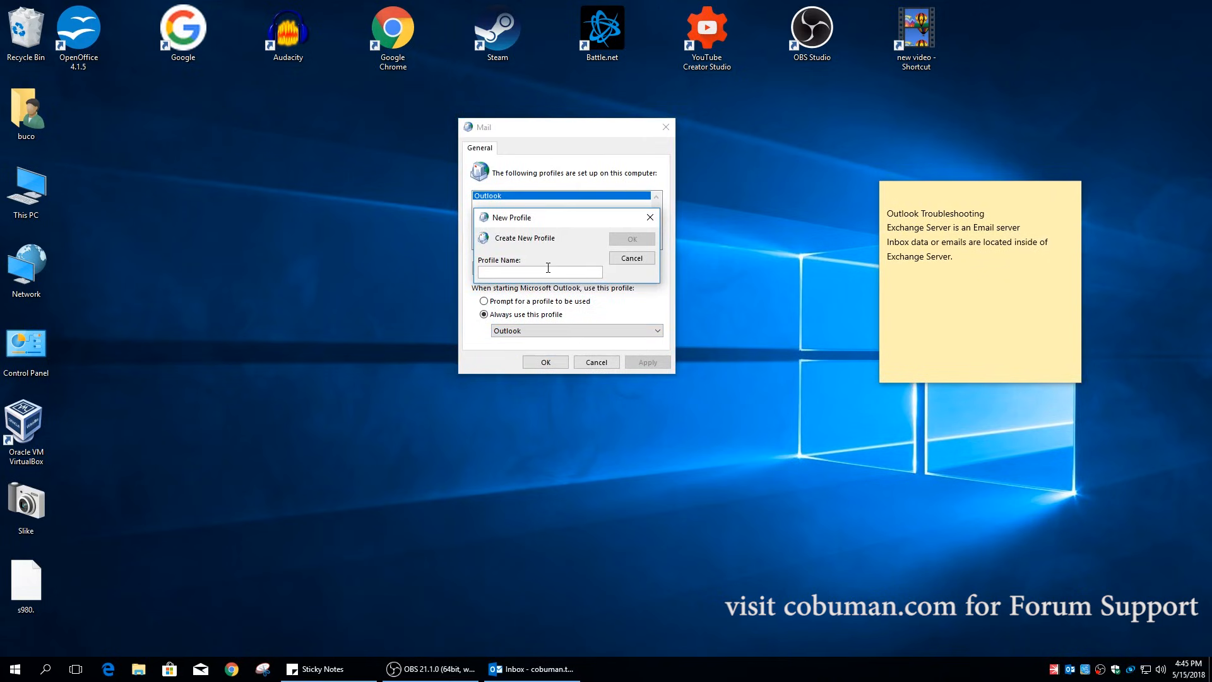
{"action": "type", "text": "NewProfile"}
{"action": "key", "text": "Return"}
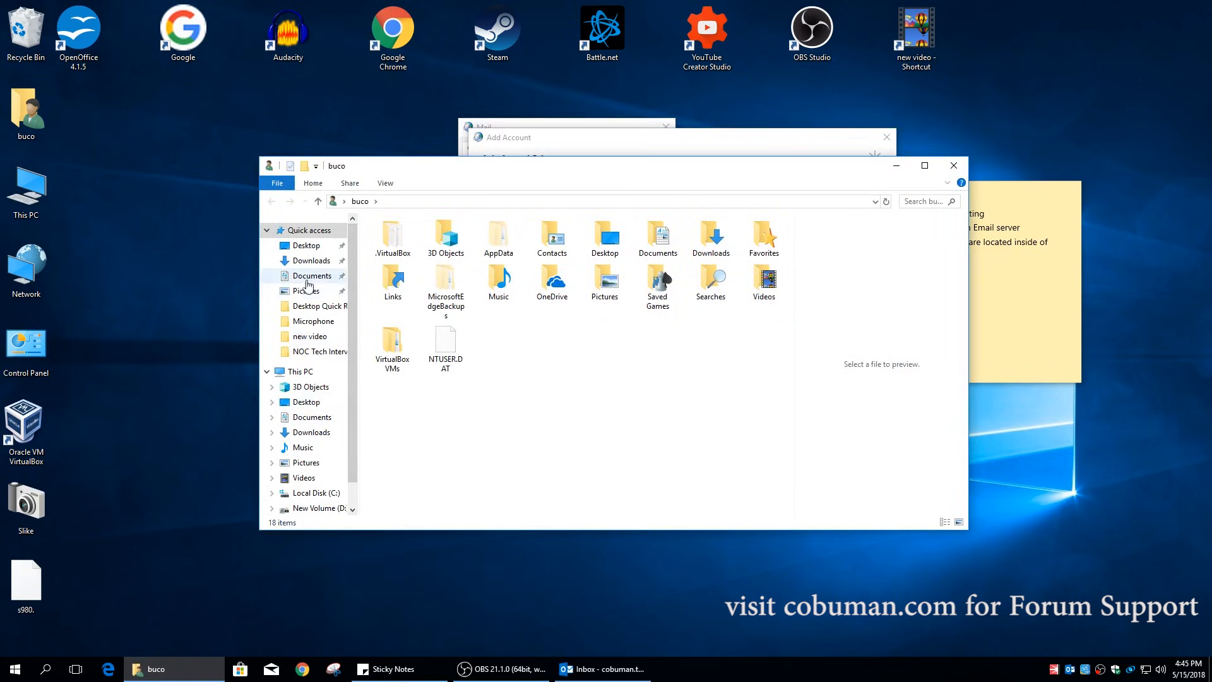
- Navigate from C: through Users, the user folder and AppData\Local\Microsoft into Outlook
{"action": "left_click", "coordinate": [315, 493]}
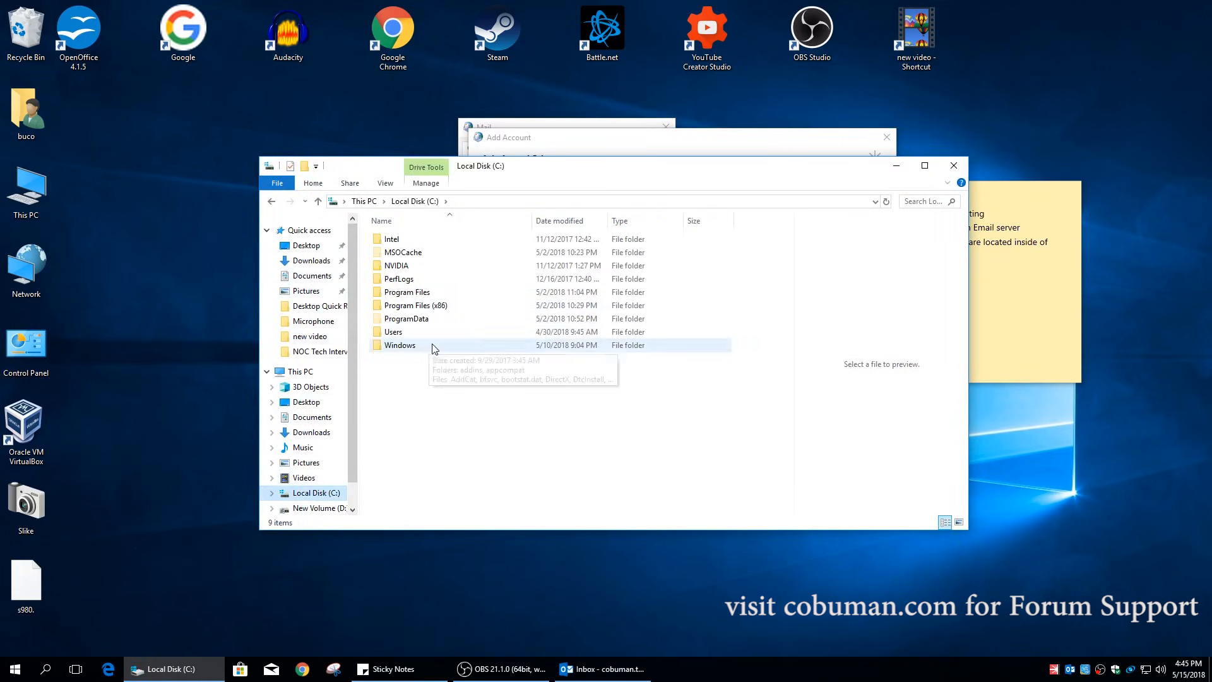
{"action": "double_click", "coordinate": [398, 335]}
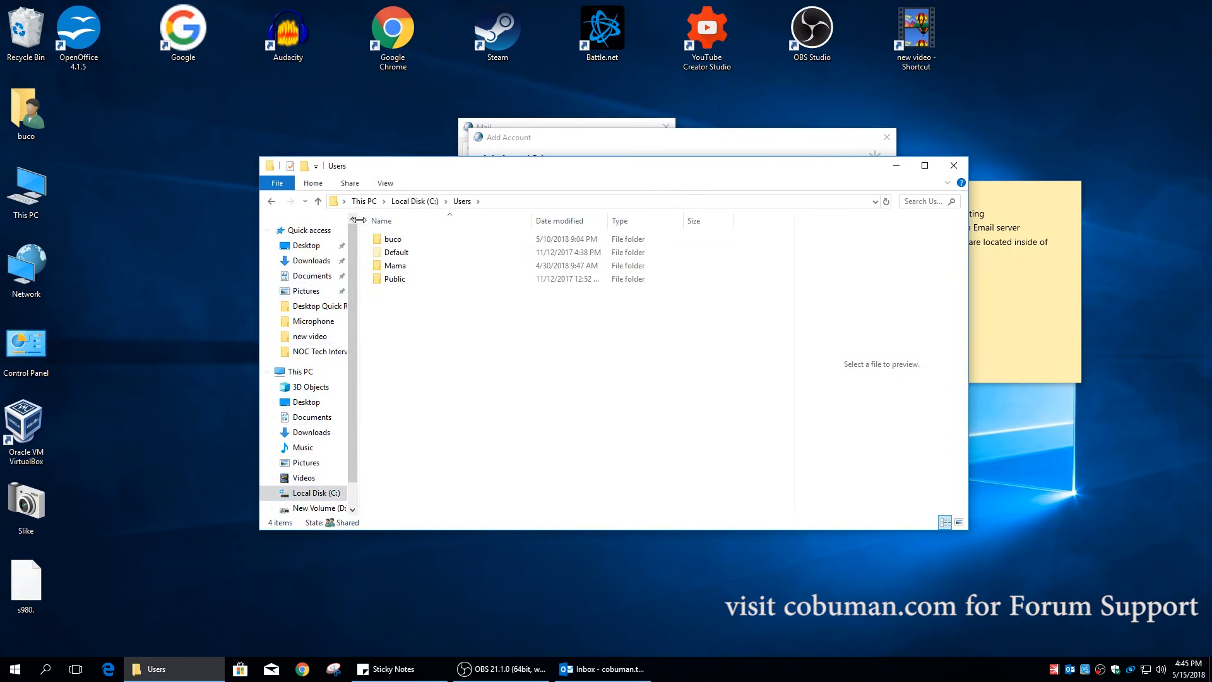
{"action": "left_click", "coordinate": [397, 241]}
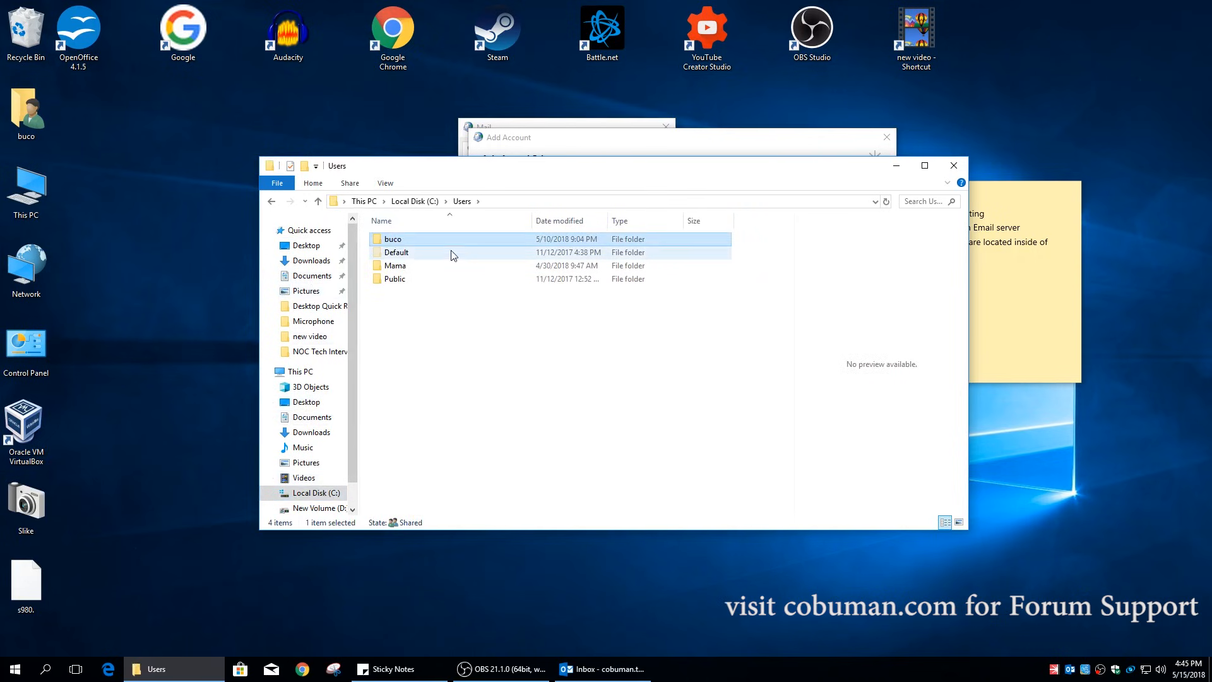
{"action": "double_click", "coordinate": [402, 241]}
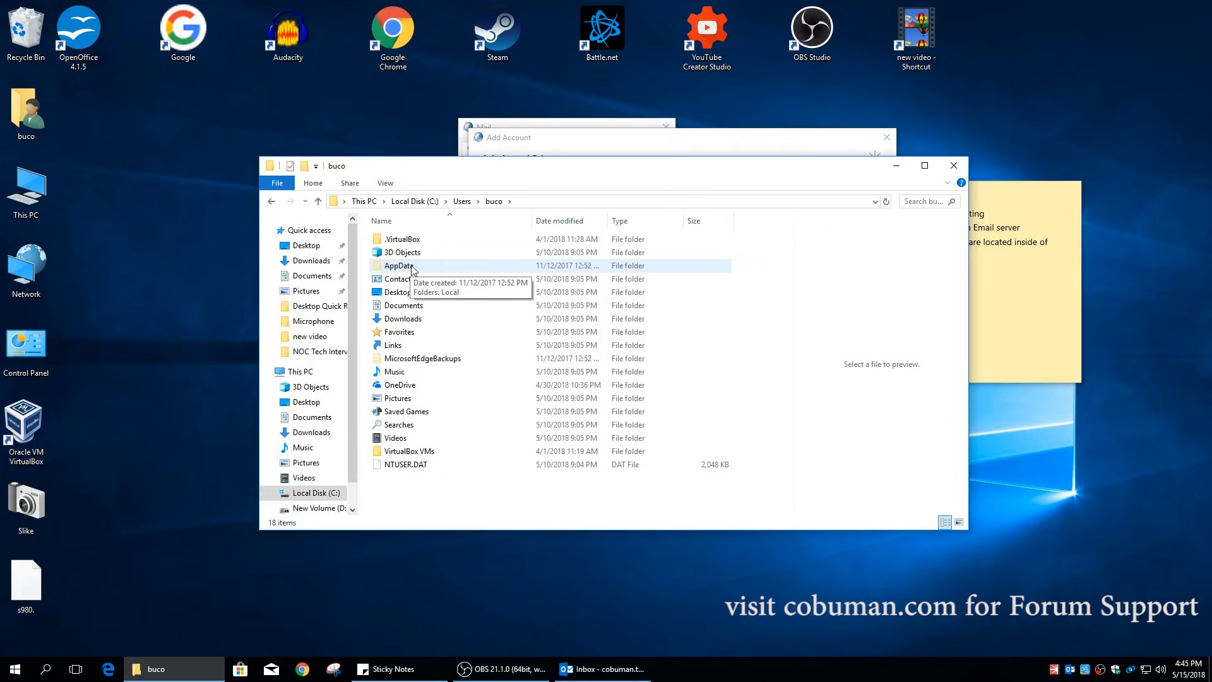
{"action": "double_click", "coordinate": [399, 266]}
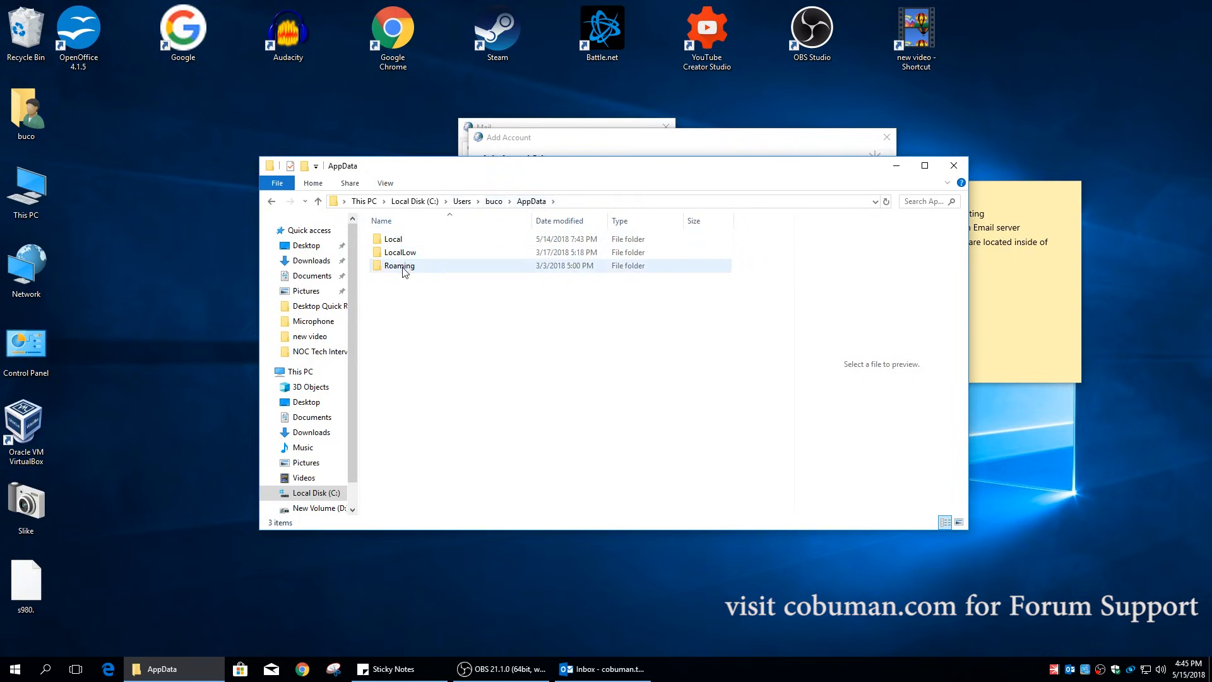
{"action": "double_click", "coordinate": [398, 240]}
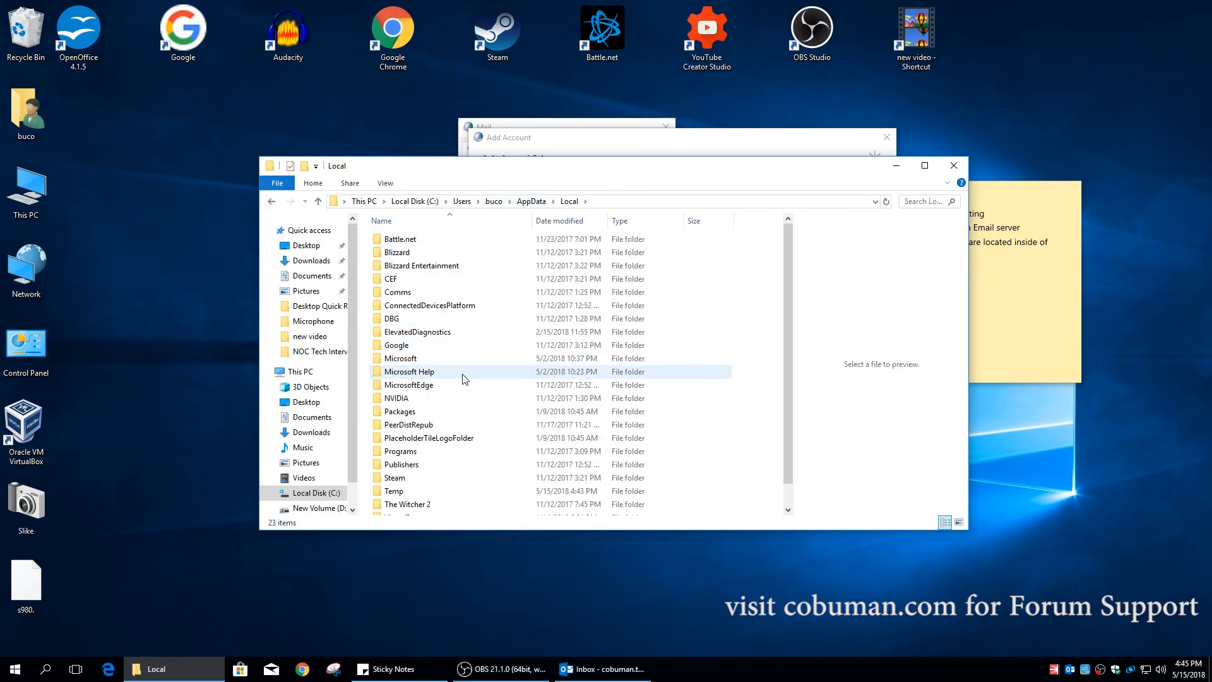
{"action": "scroll", "coordinate": [463, 378], "scroll_direction": "down", "scroll_amount": 1}
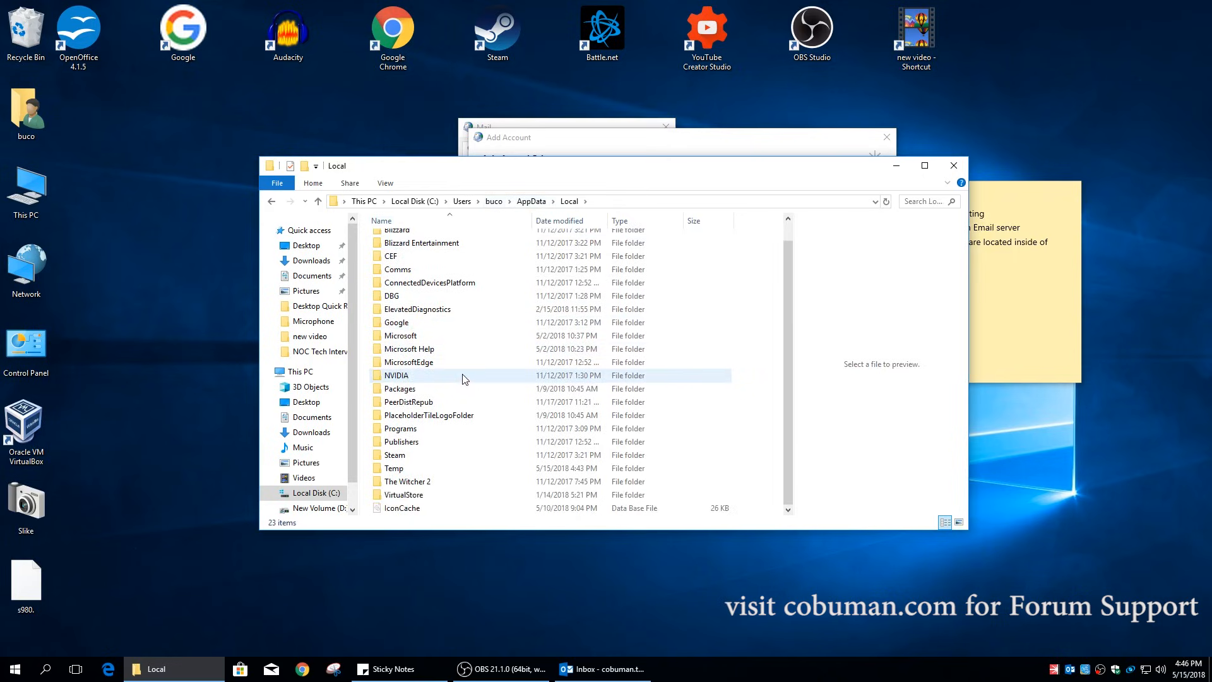
{"action": "double_click", "coordinate": [422, 337]}
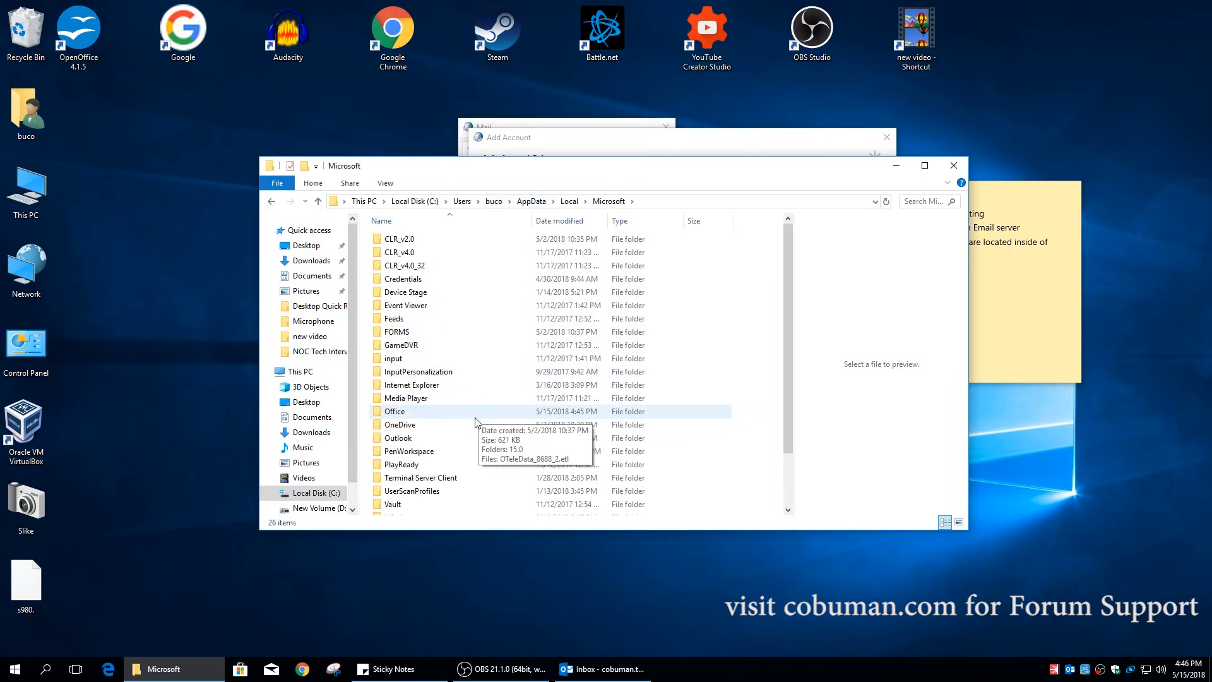
{"action": "double_click", "coordinate": [409, 437]}
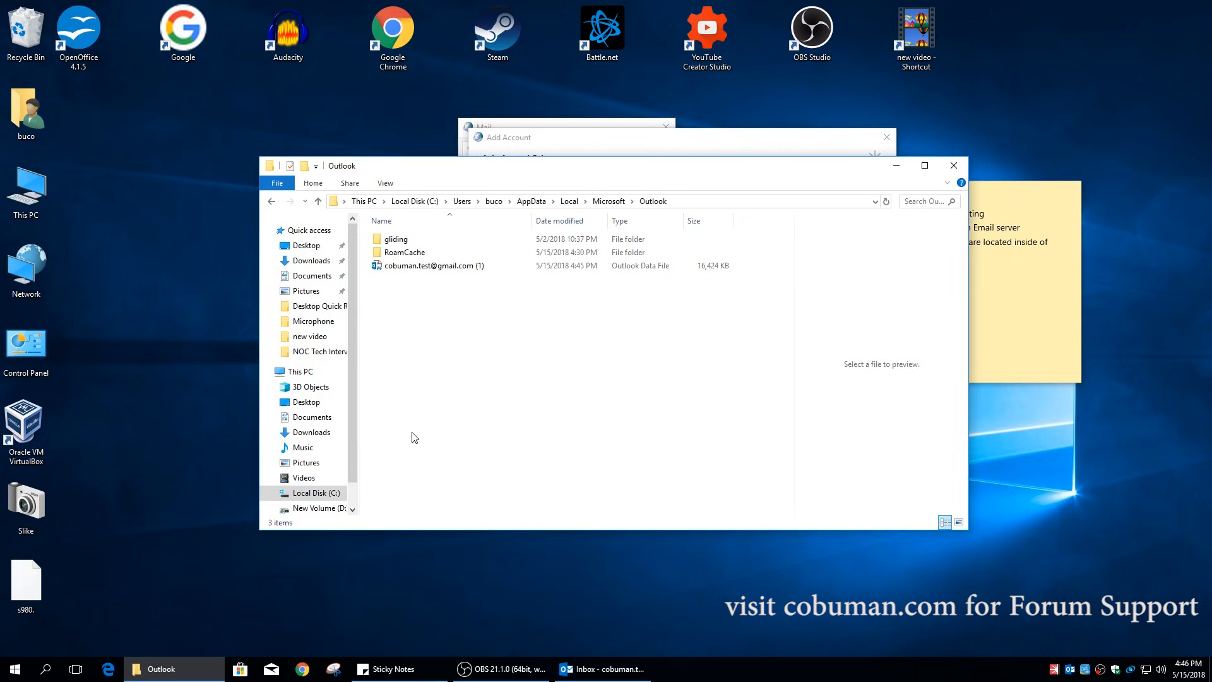
- Select the .ost data file and widen the Size column to show 16,424 KB
{"action": "left_click", "coordinate": [472, 267]}
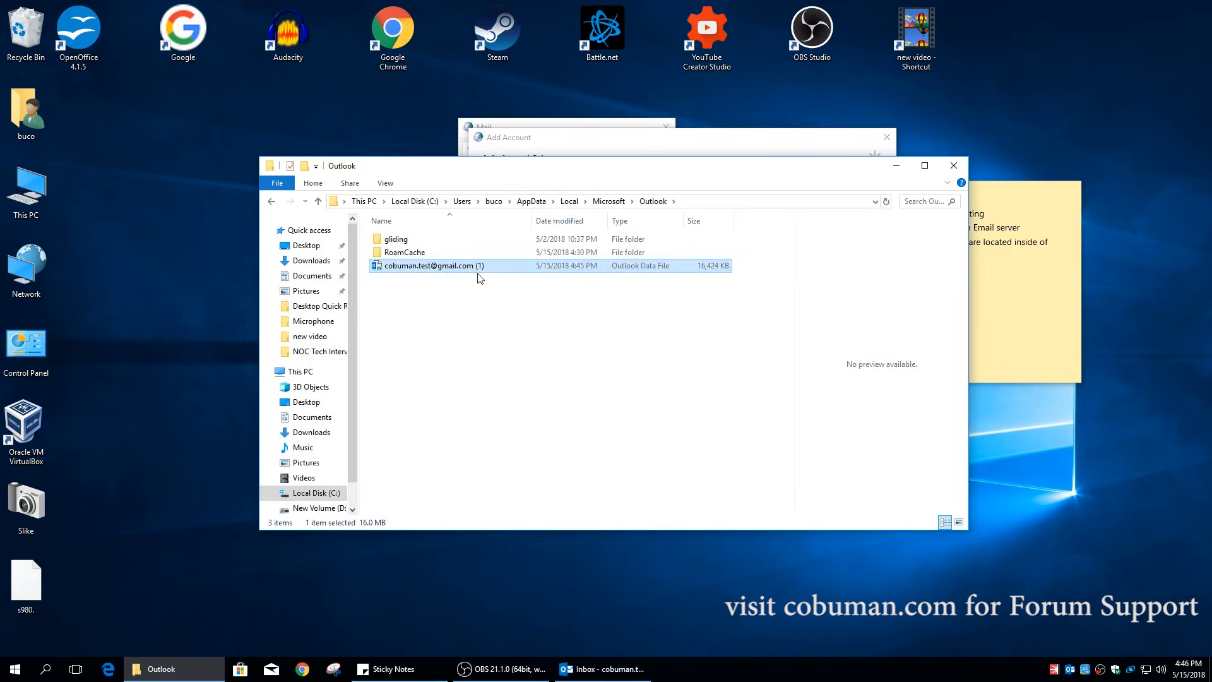
{"action": "left_click", "coordinate": [605, 669]}
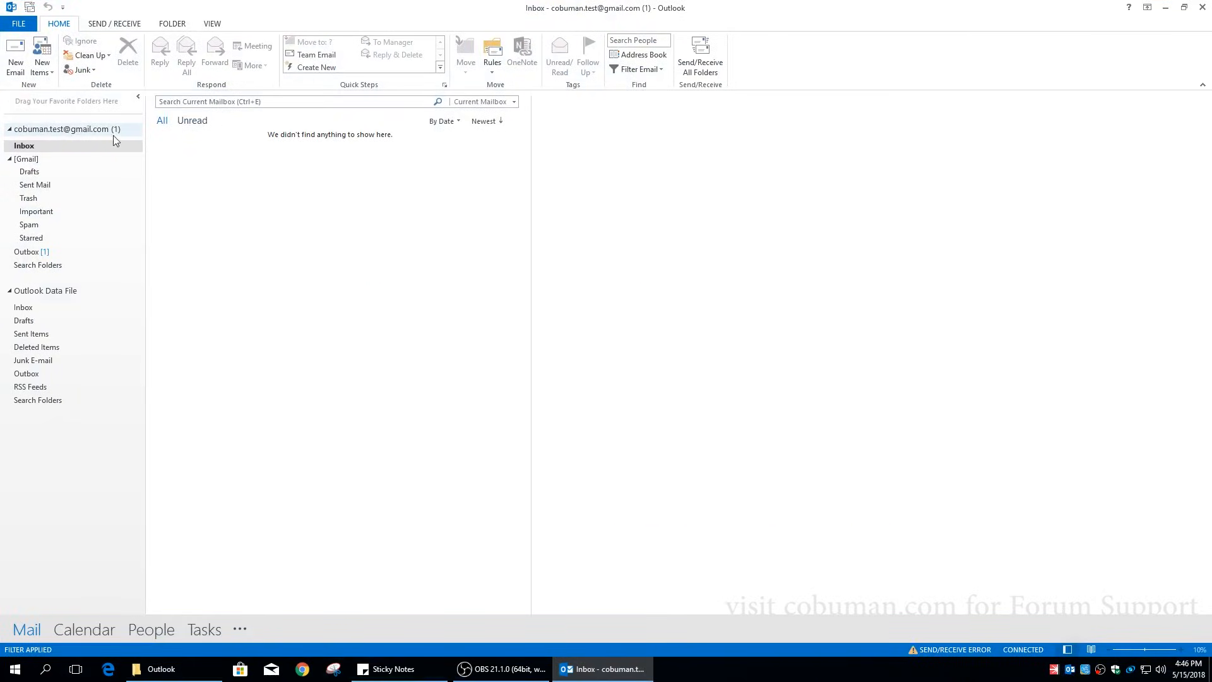
{"action": "left_click", "coordinate": [1165, 7]}
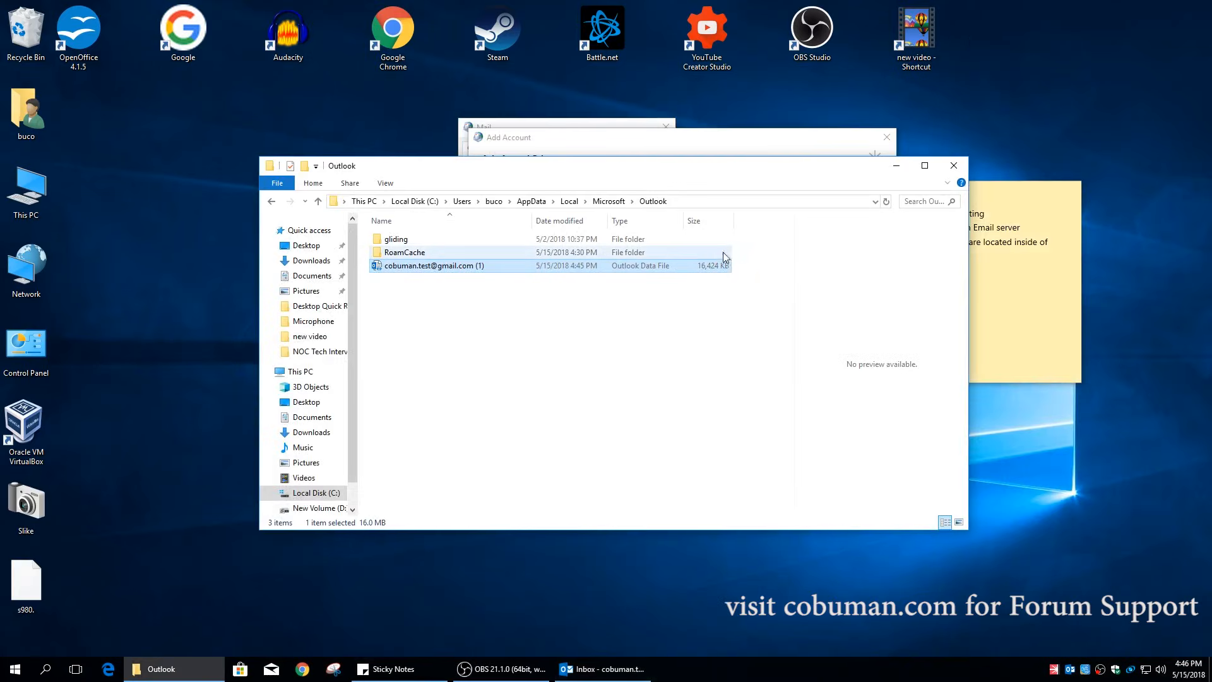
{"action": "left_click_drag", "start_coordinate": [733, 220], "coordinate": [763, 218]}
- Check the .ost data file's Properties, then reselect the file
{"action": "right_click", "coordinate": [612, 273]}
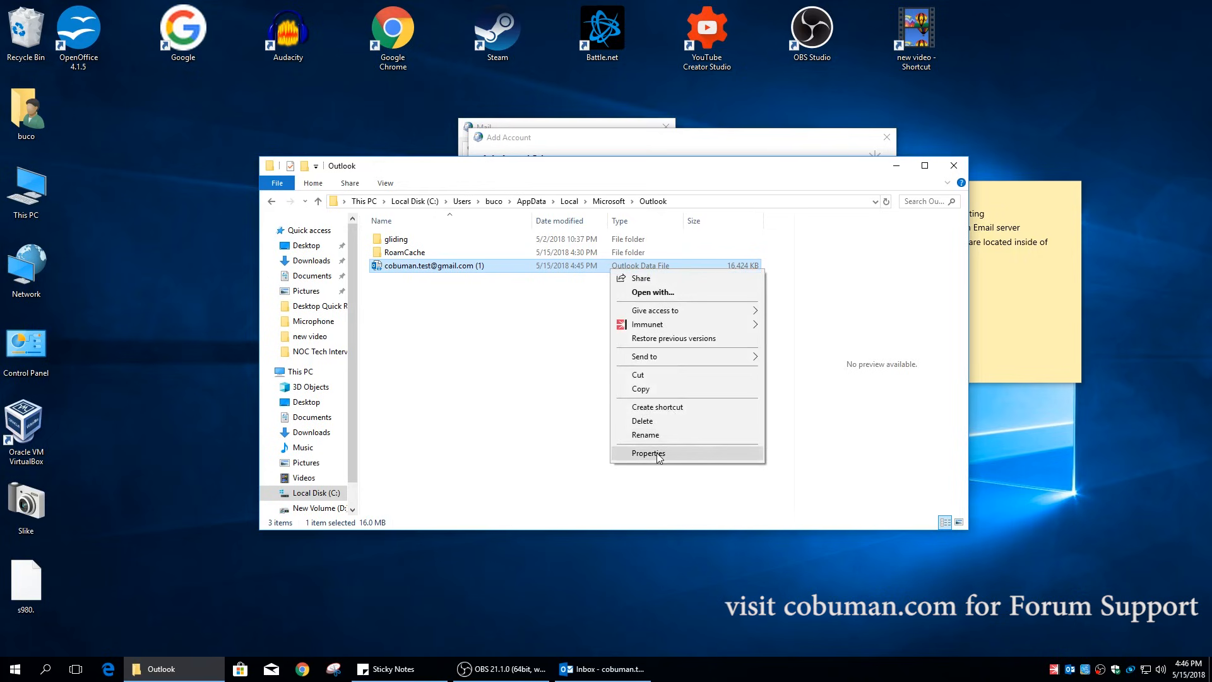
{"action": "left_click", "coordinate": [648, 453]}
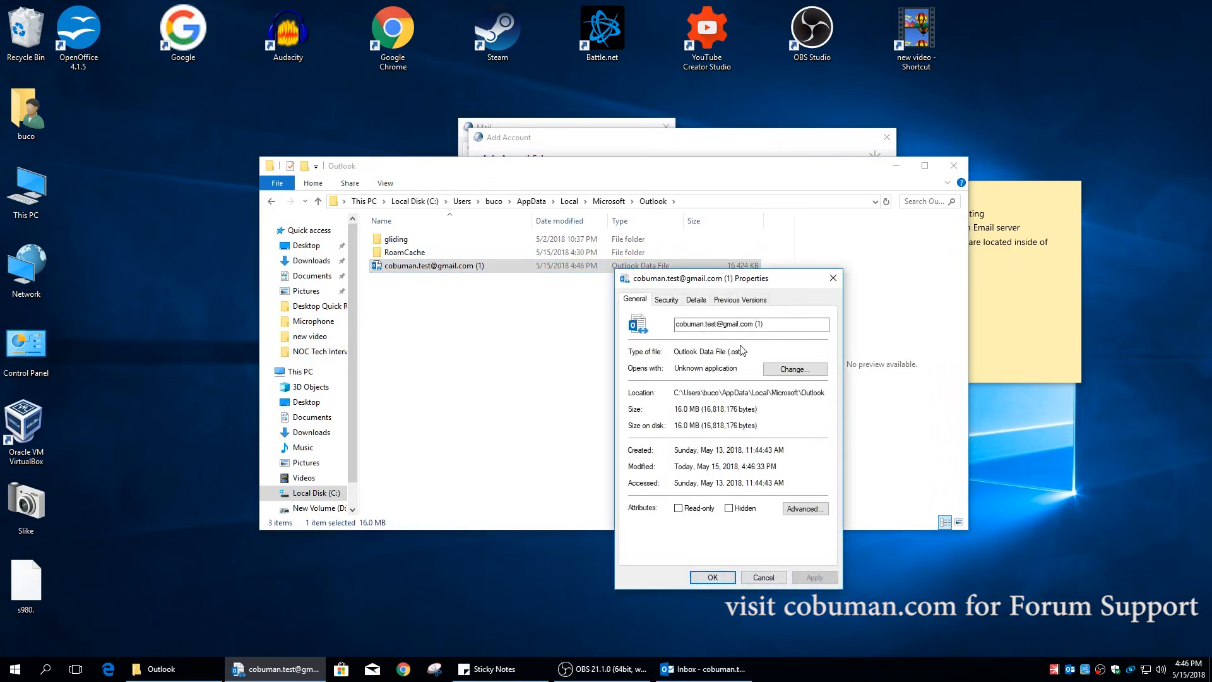
{"action": "left_click", "coordinate": [833, 278]}
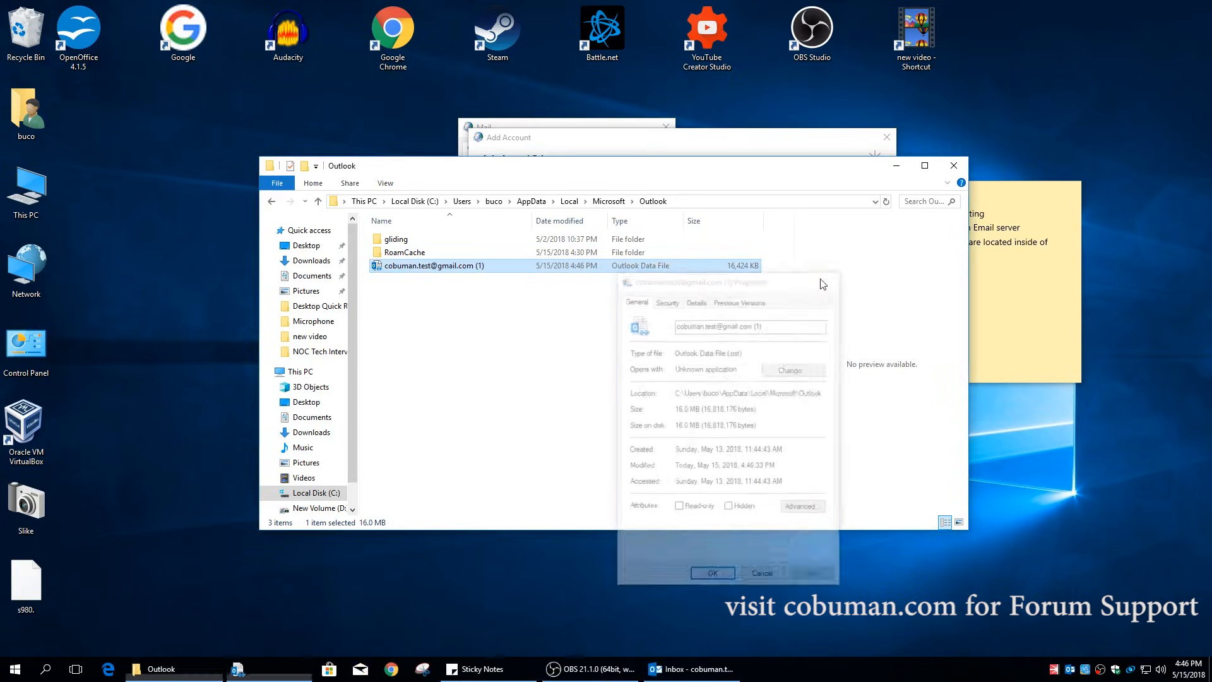
{"action": "right_click", "coordinate": [461, 267]}
{"action": "left_click", "coordinate": [423, 325]}
{"action": "left_click", "coordinate": [424, 326]}
{"action": "left_click", "coordinate": [490, 268]}
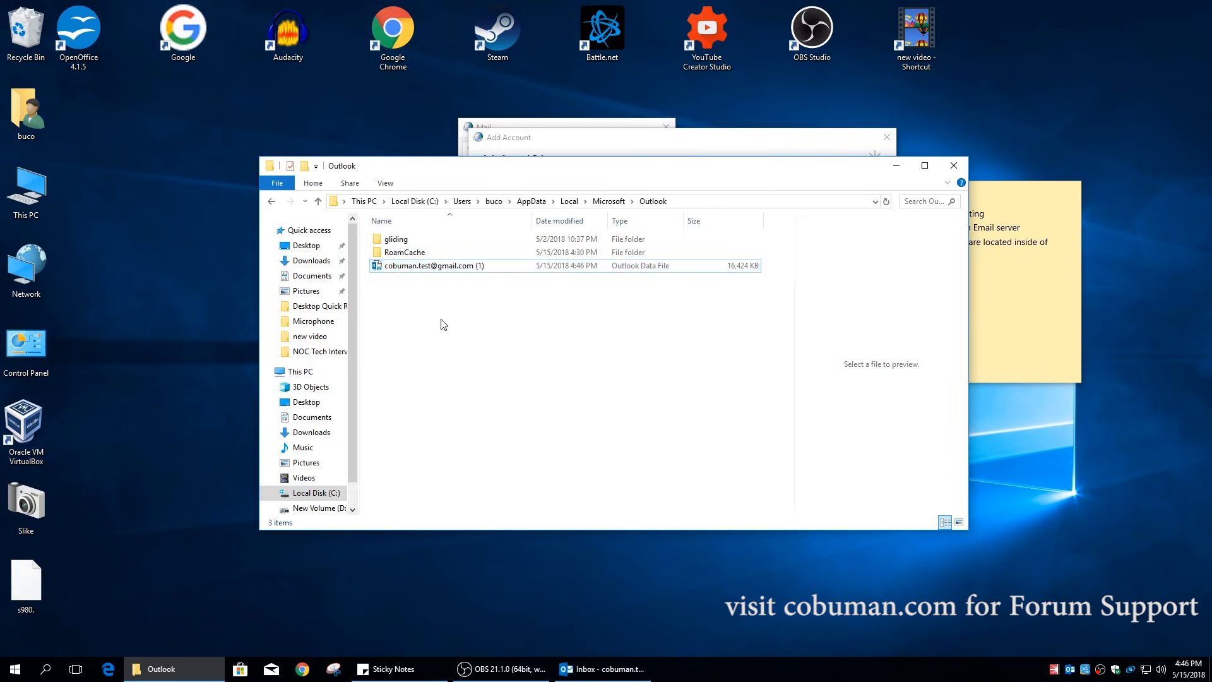
- Exit Outlook with Exit and Send Later, then begin renaming the .ost file
{"action": "left_click", "coordinate": [603, 668]}
{"action": "left_click", "coordinate": [1203, 6]}
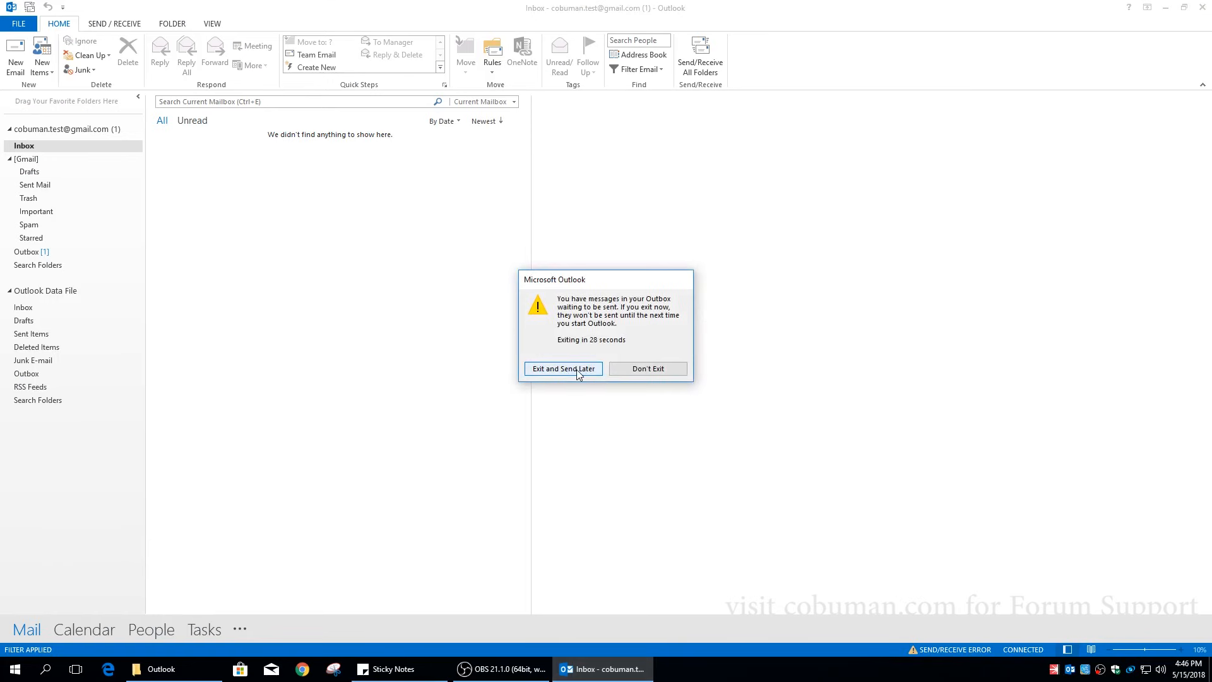
{"action": "left_click", "coordinate": [577, 370]}
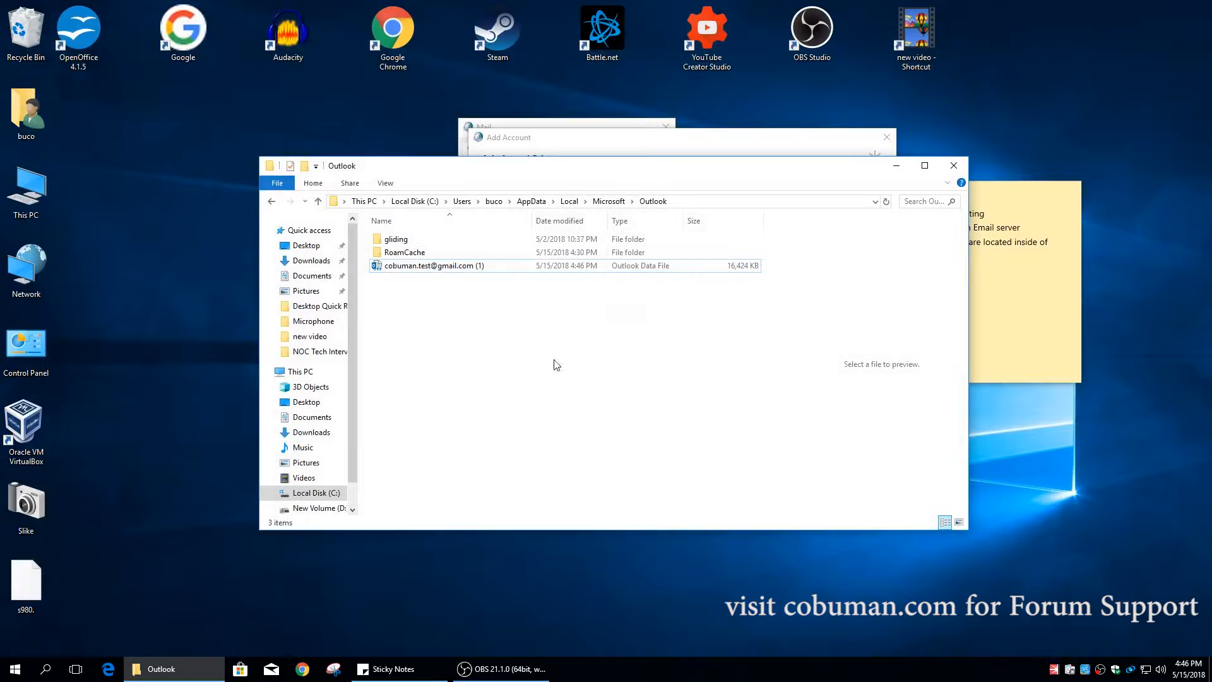
{"action": "left_click", "coordinate": [490, 265]}
{"action": "left_click", "coordinate": [492, 265]}
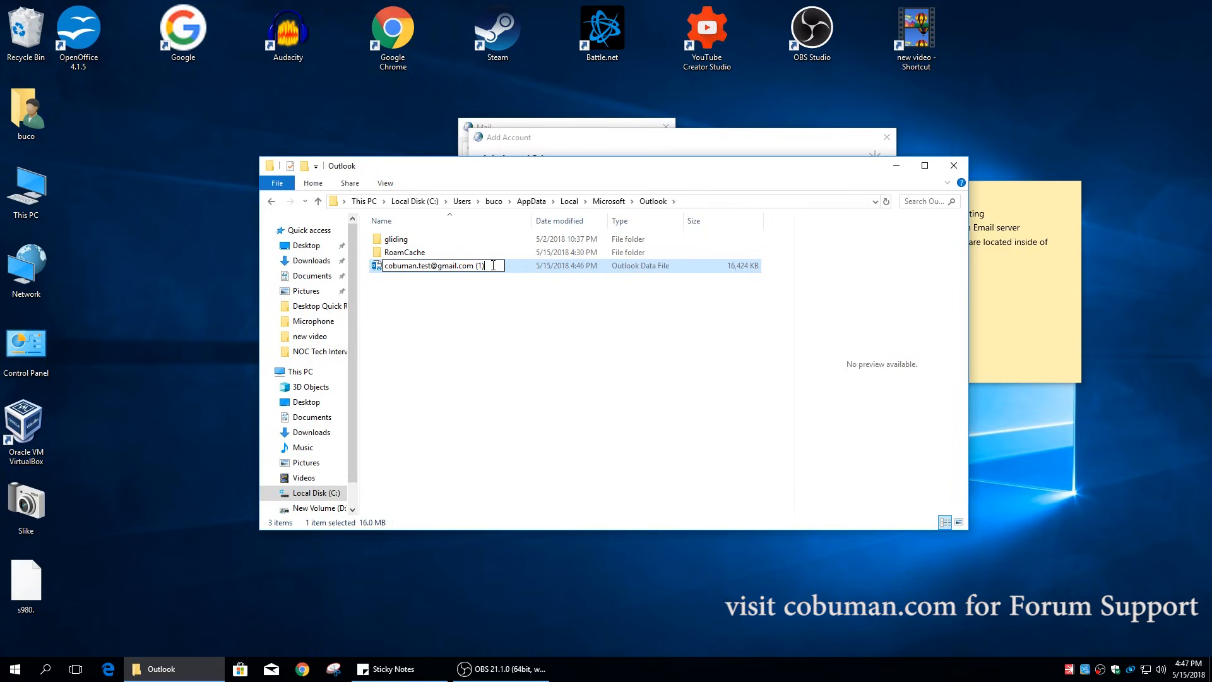
- Finish renaming the old data file with 'old' and relaunch Outlook from Start search
{"action": "type", "text": "old"}
{"action": "key", "text": "Return"}
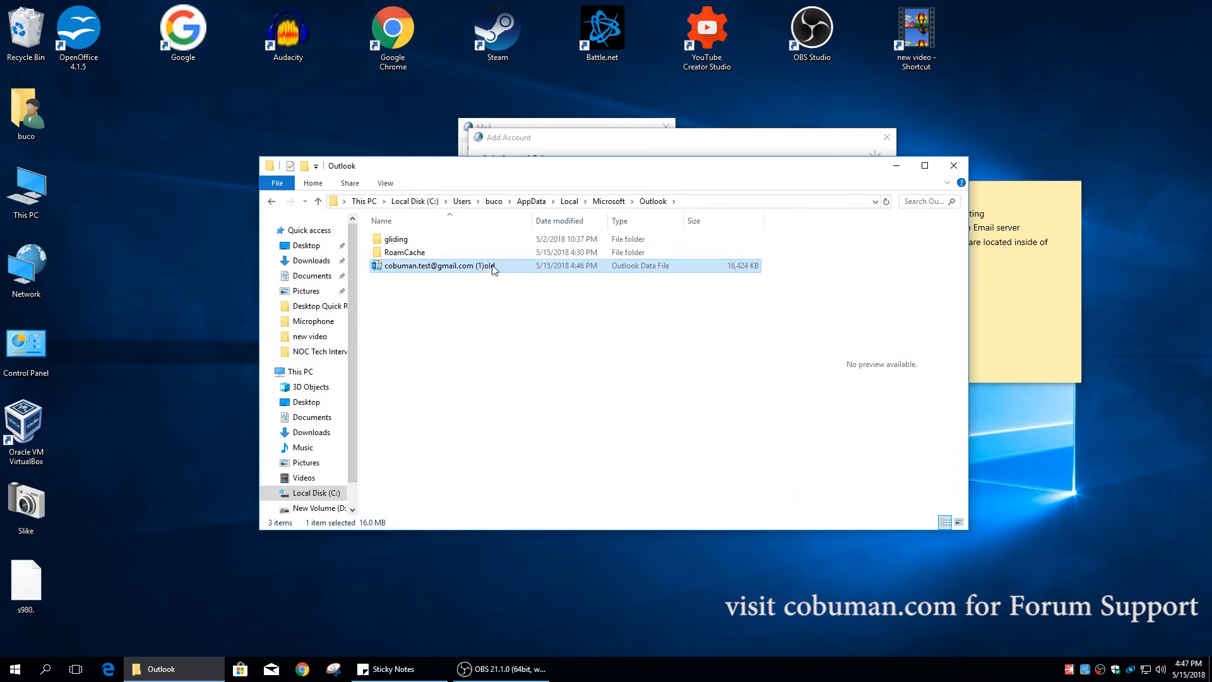
{"action": "left_click", "coordinate": [440, 369]}
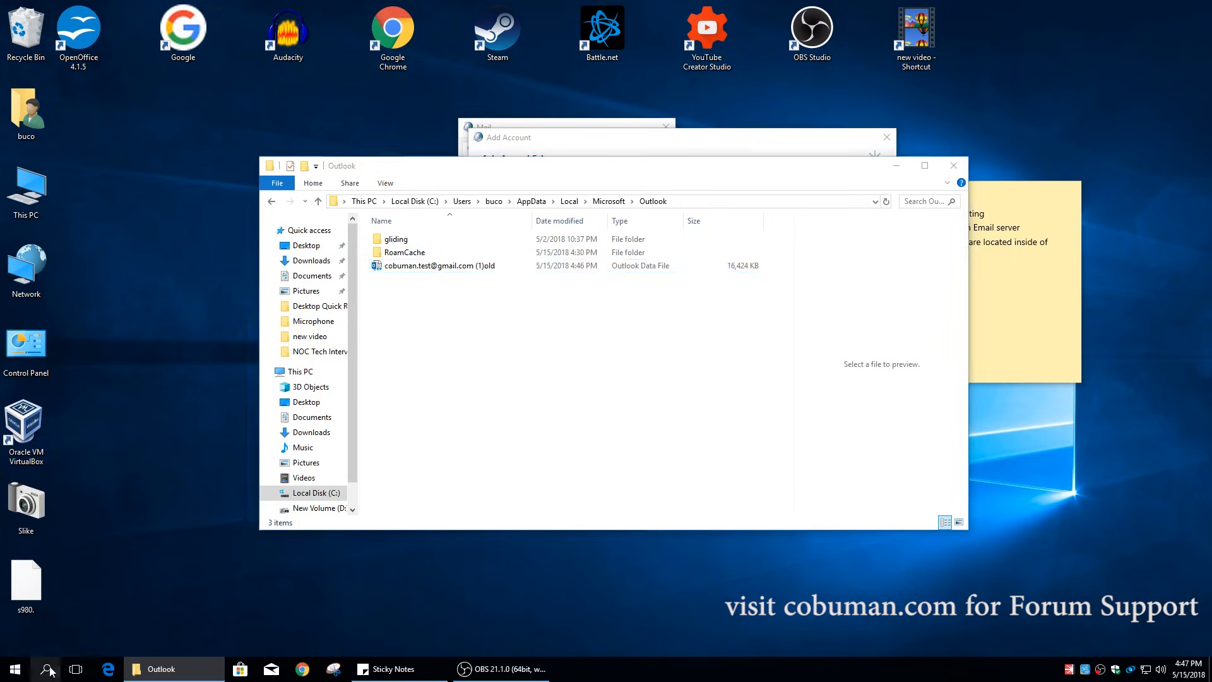
{"action": "left_click", "coordinate": [50, 663]}
{"action": "type", "text": "outlook"}
{"action": "key", "text": "Return"}
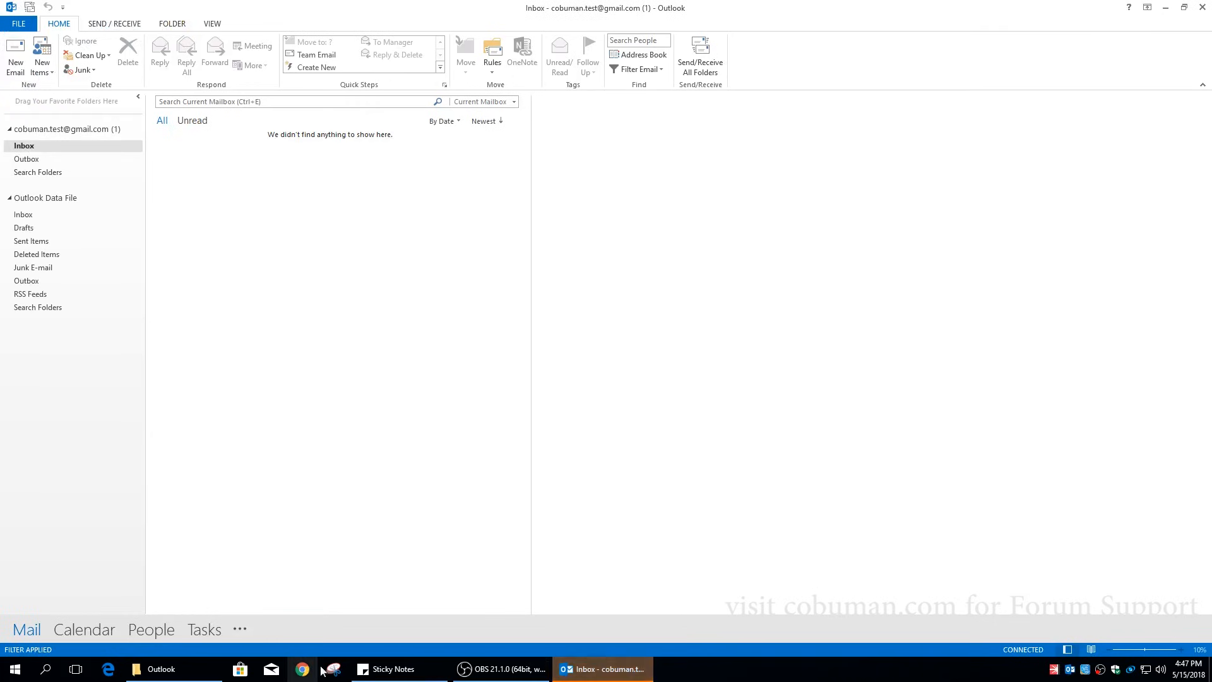
- Check the newly created .ost data file in Explorer, then show Outlook's empty Inbox
{"action": "left_click", "coordinate": [162, 669]}
{"action": "left_click", "coordinate": [480, 270]}
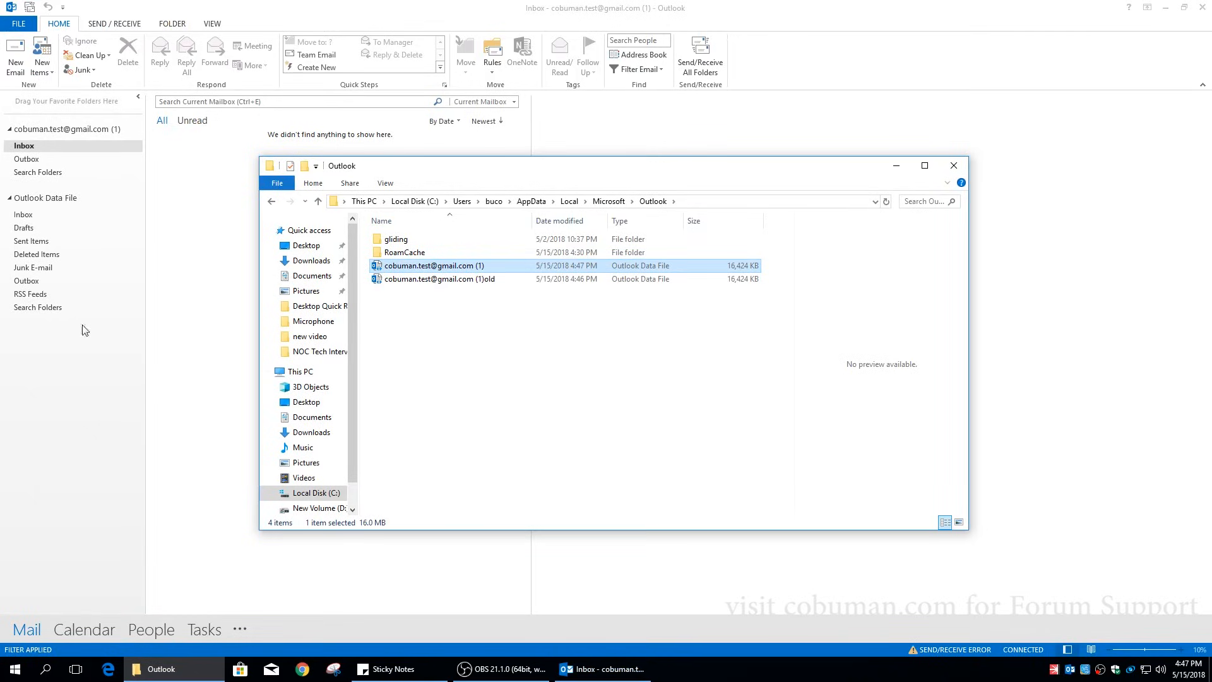
{"action": "left_click", "coordinate": [53, 381]}
{"action": "left_click", "coordinate": [21, 146]}
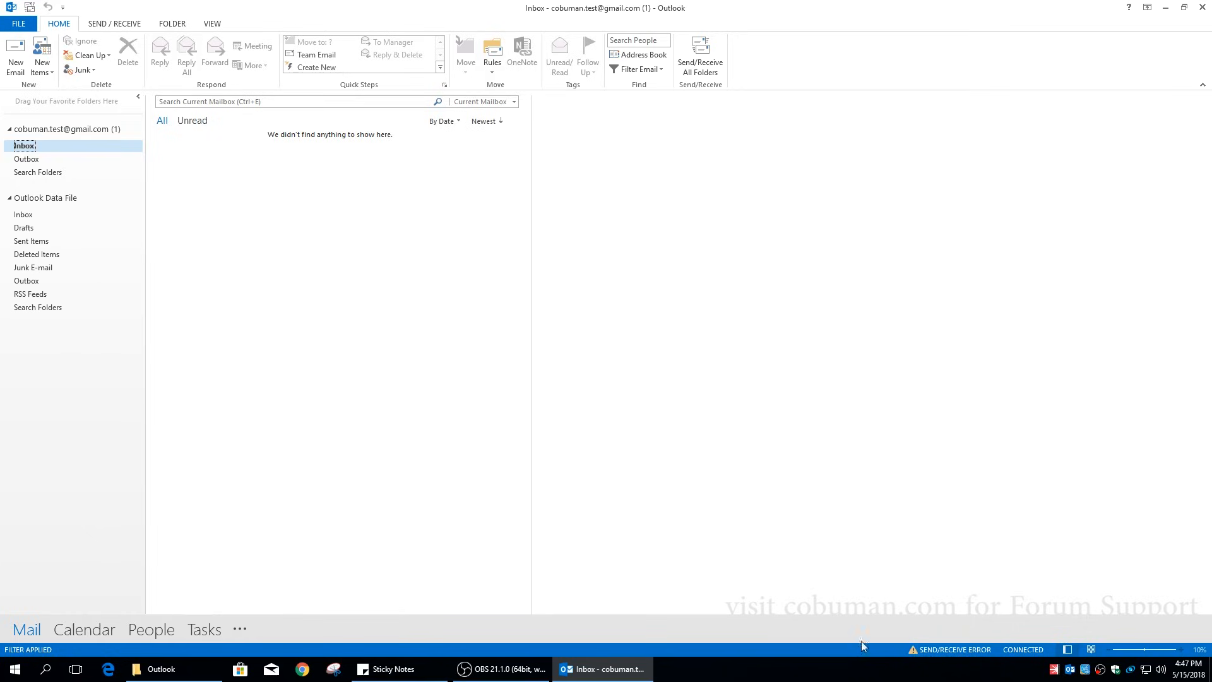
- Close Outlook and the data folder window, and cancel the Add Account wizard
{"action": "left_click", "coordinate": [1200, 12]}
{"action": "left_click", "coordinate": [439, 335]}
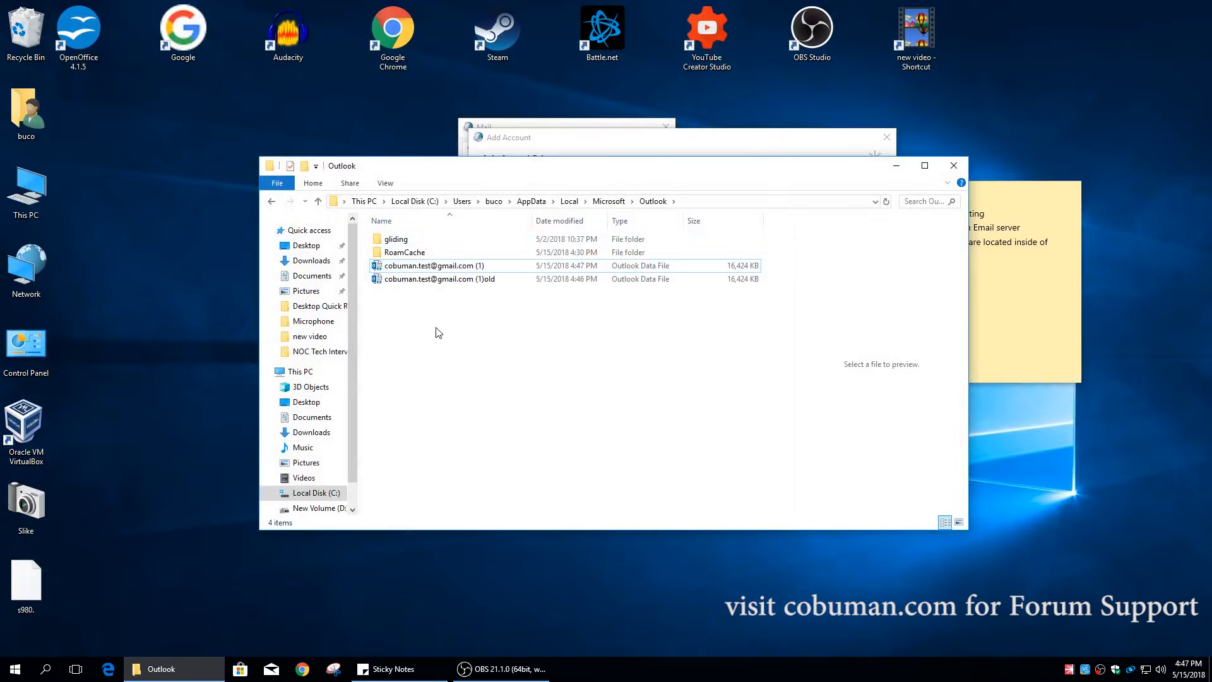
{"action": "left_click", "coordinate": [953, 168]}
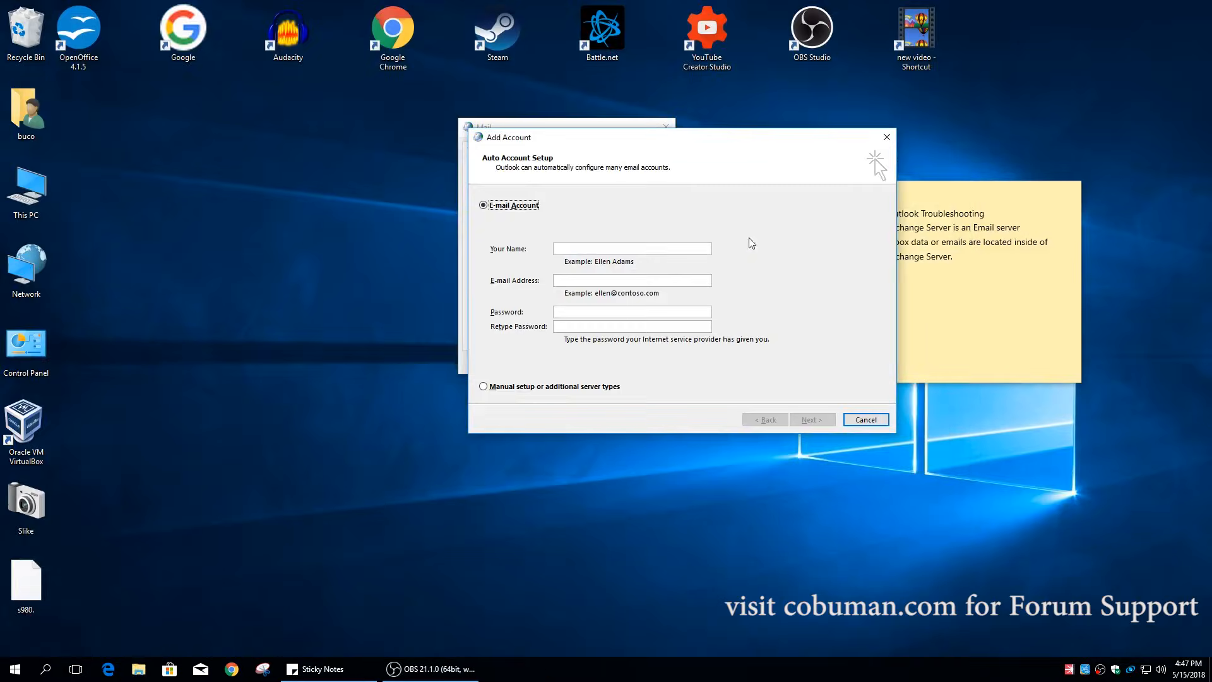
{"action": "left_click", "coordinate": [863, 422]}
{"action": "left_click", "coordinate": [710, 383]}
- Create a new profile named NewProfile and choose manual setup with Microsoft Exchange
{"action": "key", "text": "Return"}
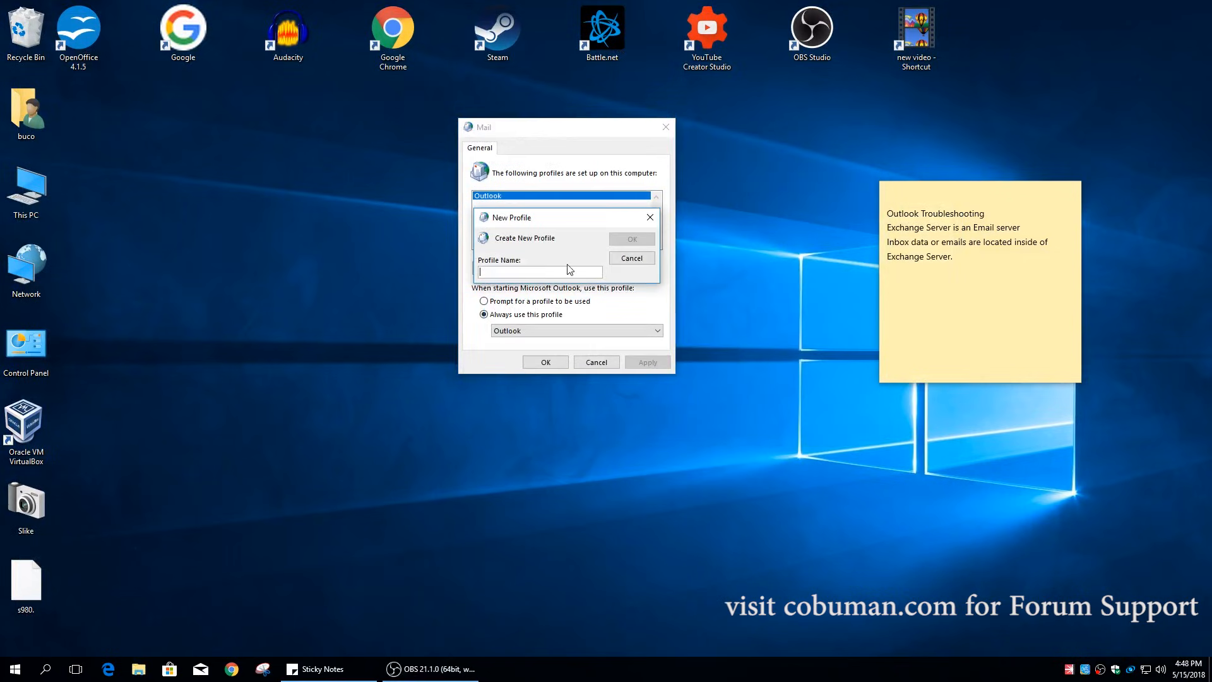
{"action": "type", "text": "NewProfile"}
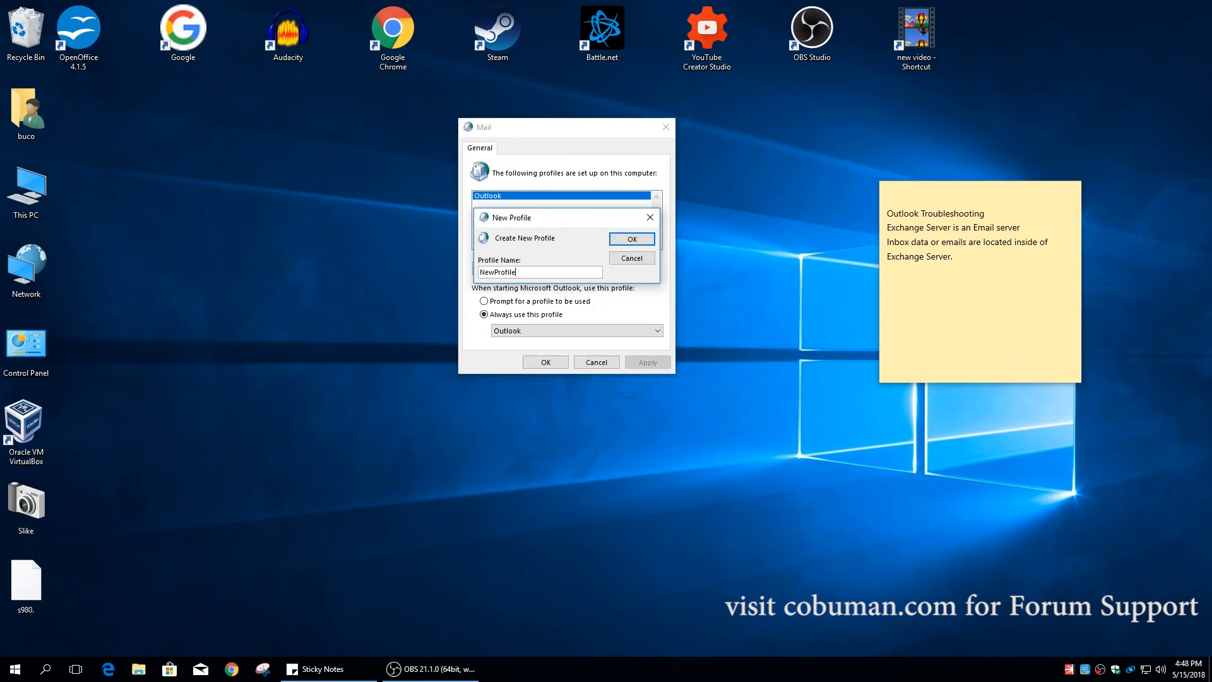
{"action": "key", "text": "Return"}
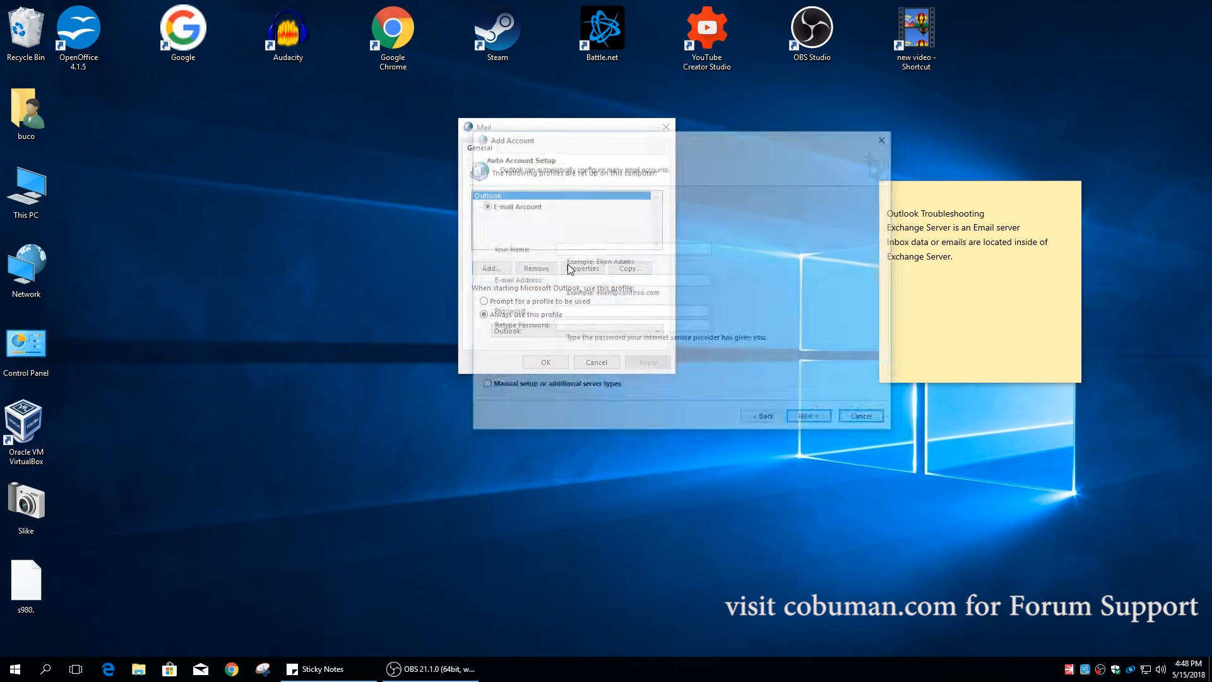
{"action": "left_click", "coordinate": [591, 391]}
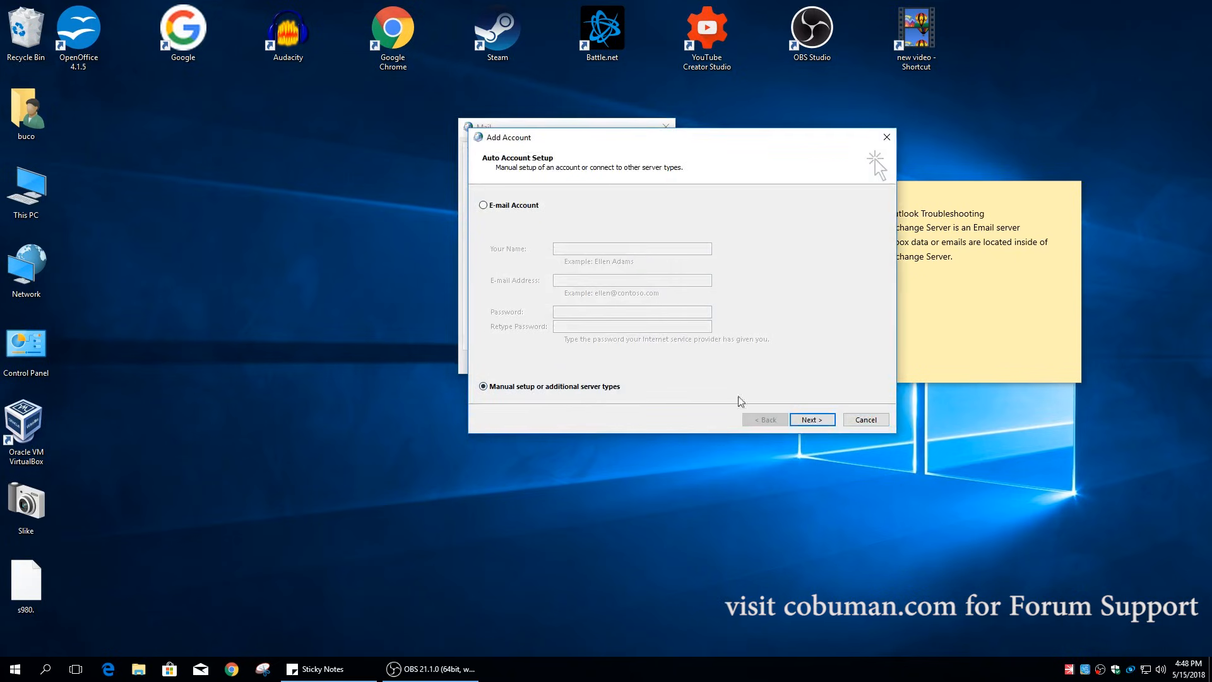
{"action": "left_click", "coordinate": [811, 420]}
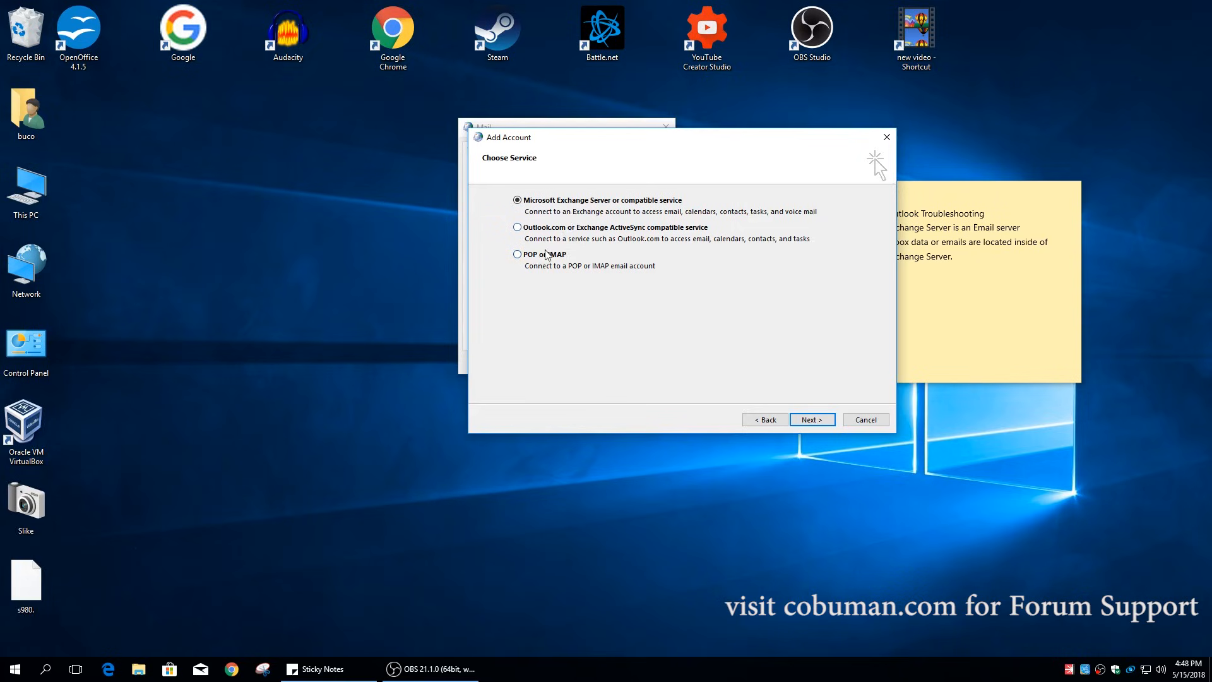
{"action": "left_click", "coordinate": [812, 420]}
- Enter 'fda342' as the Exchange server and dismiss the resulting connection errors
{"action": "type", "text": "fdad"}
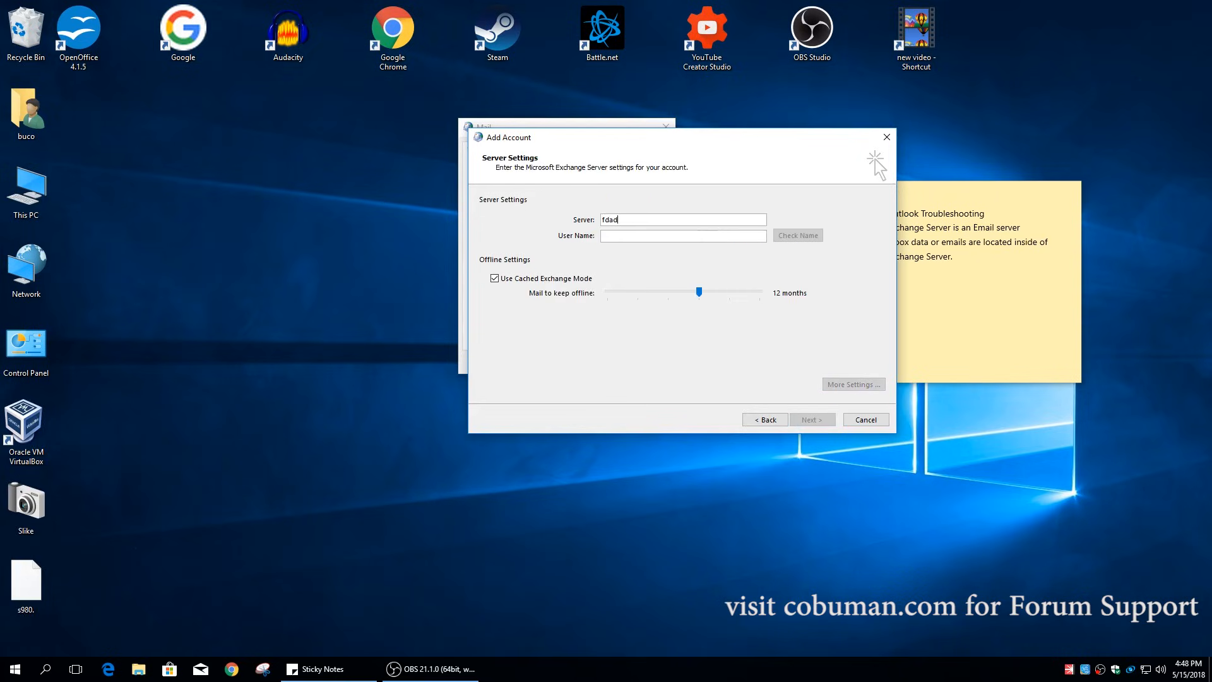
{"action": "type", "text": "3424"}
{"action": "left_click", "coordinate": [823, 421]}
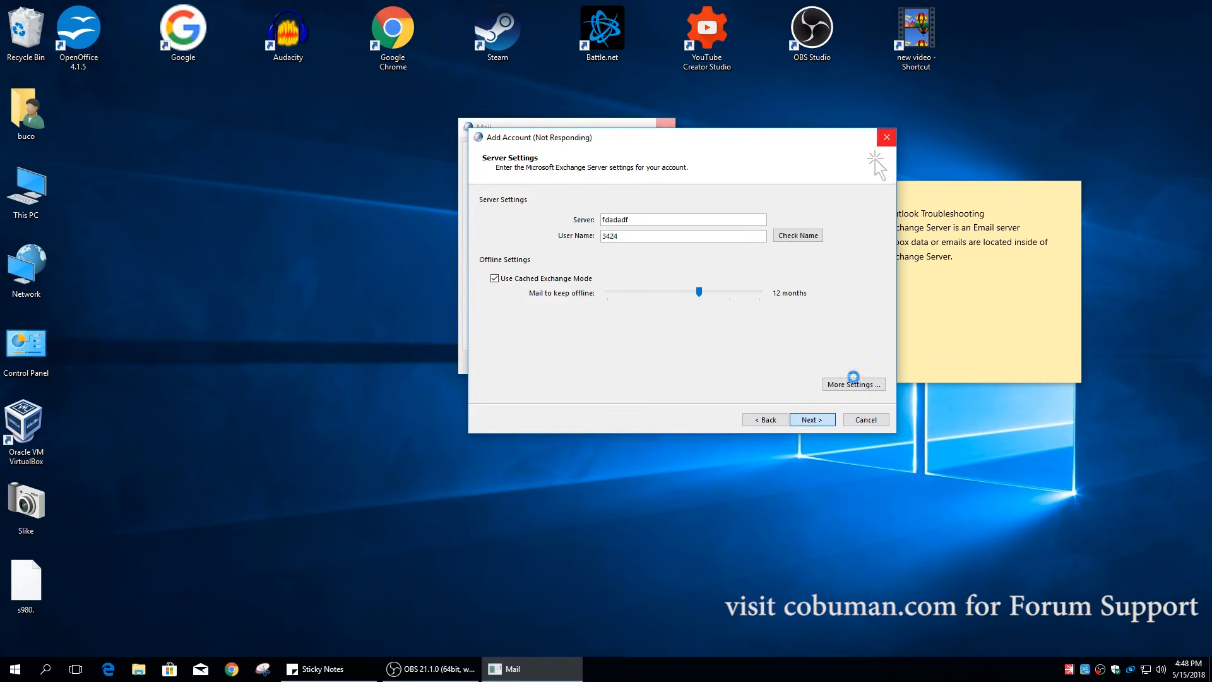
{"action": "left_click_drag", "start_coordinate": [775, 143], "coordinate": [957, 134]}
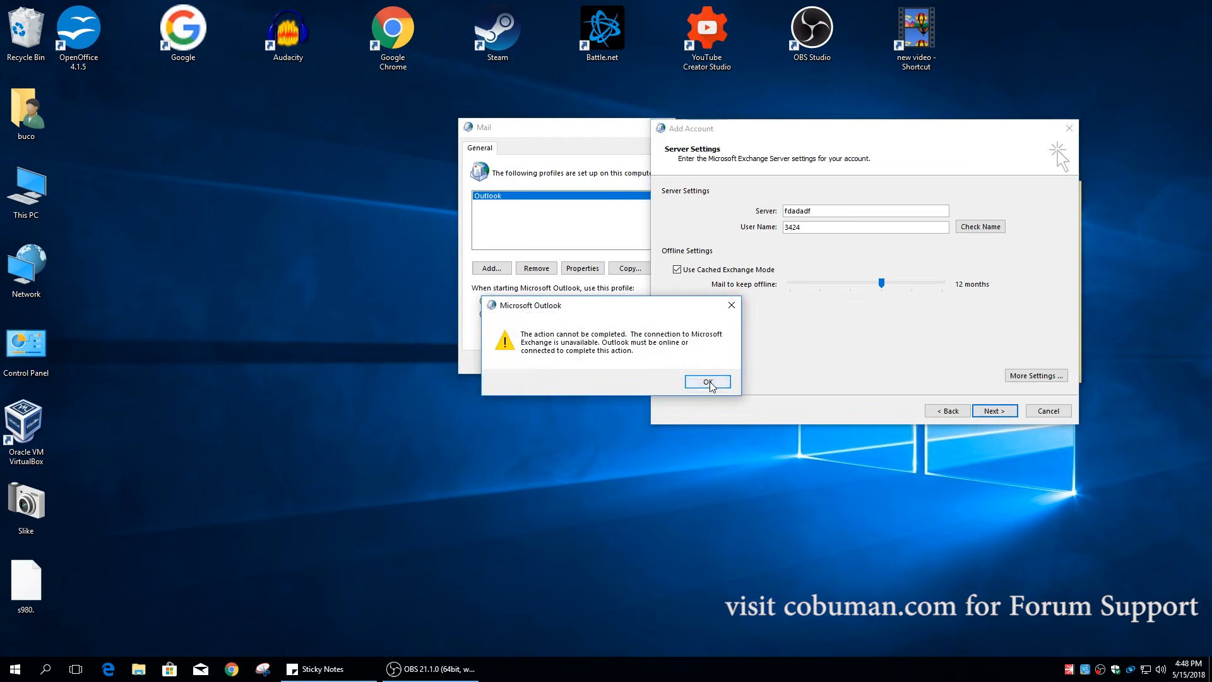
{"action": "left_click", "coordinate": [708, 382]}
{"action": "left_click", "coordinate": [757, 394]}
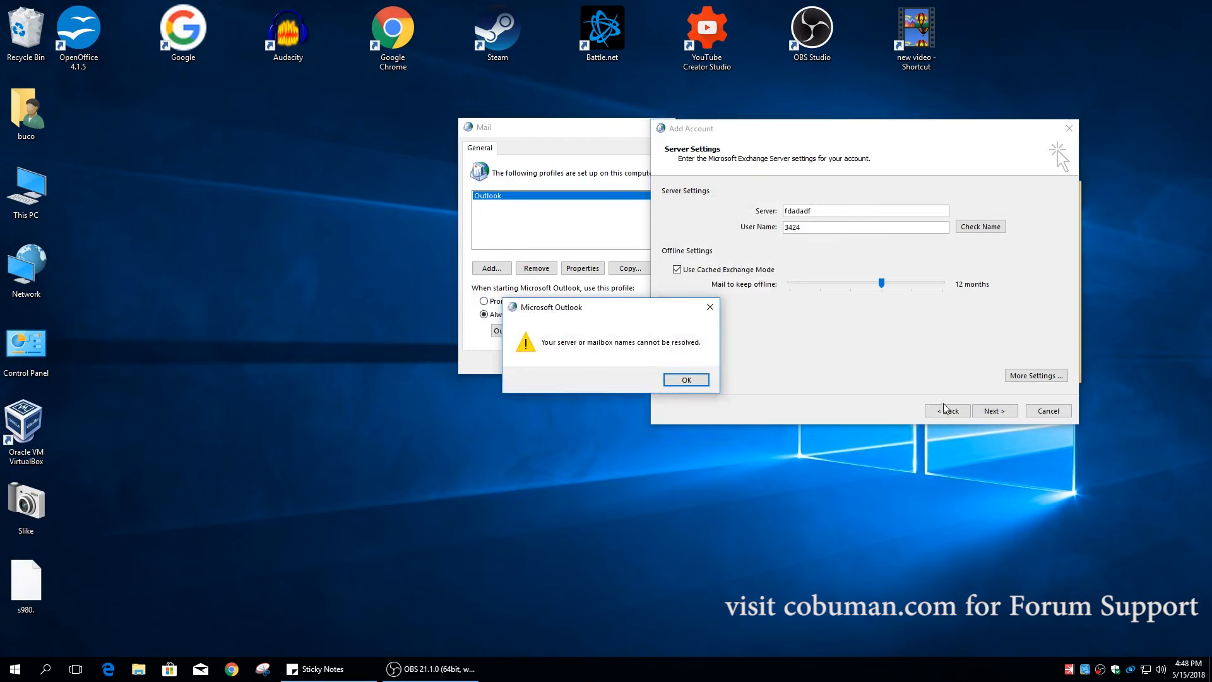
{"action": "key", "text": "Return"}
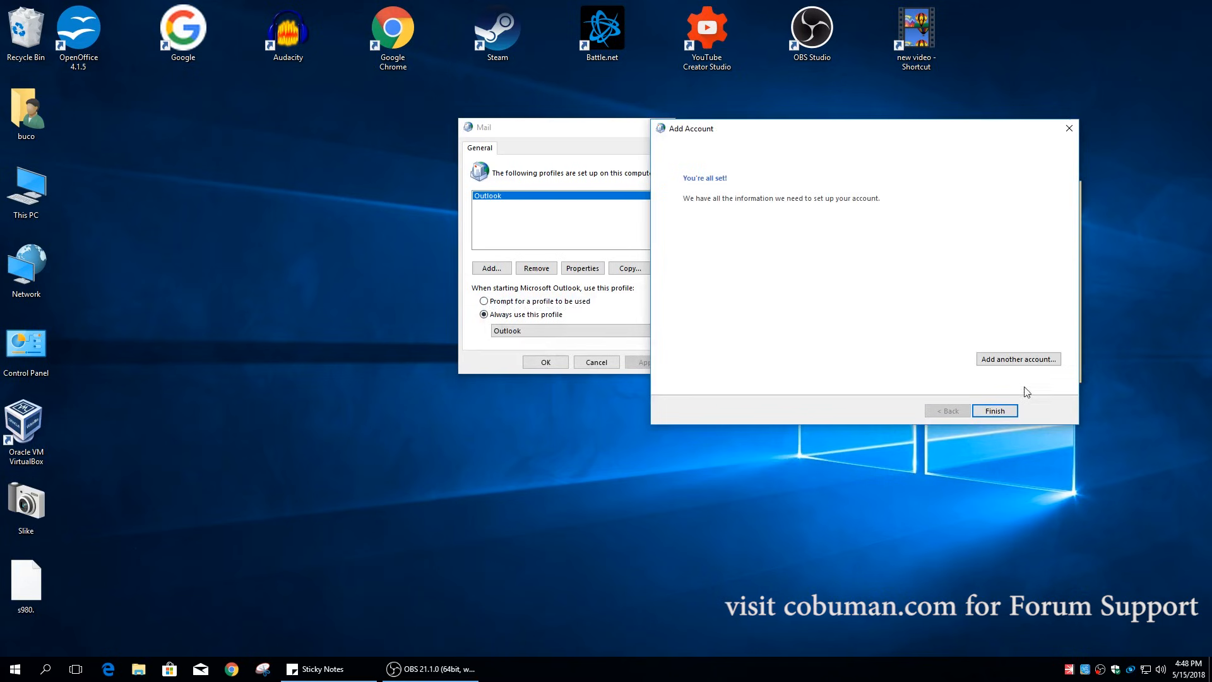
- Finish the wizard and pick NewProfile in the 'Always use this profile' dropdown
{"action": "left_click", "coordinate": [996, 411]}
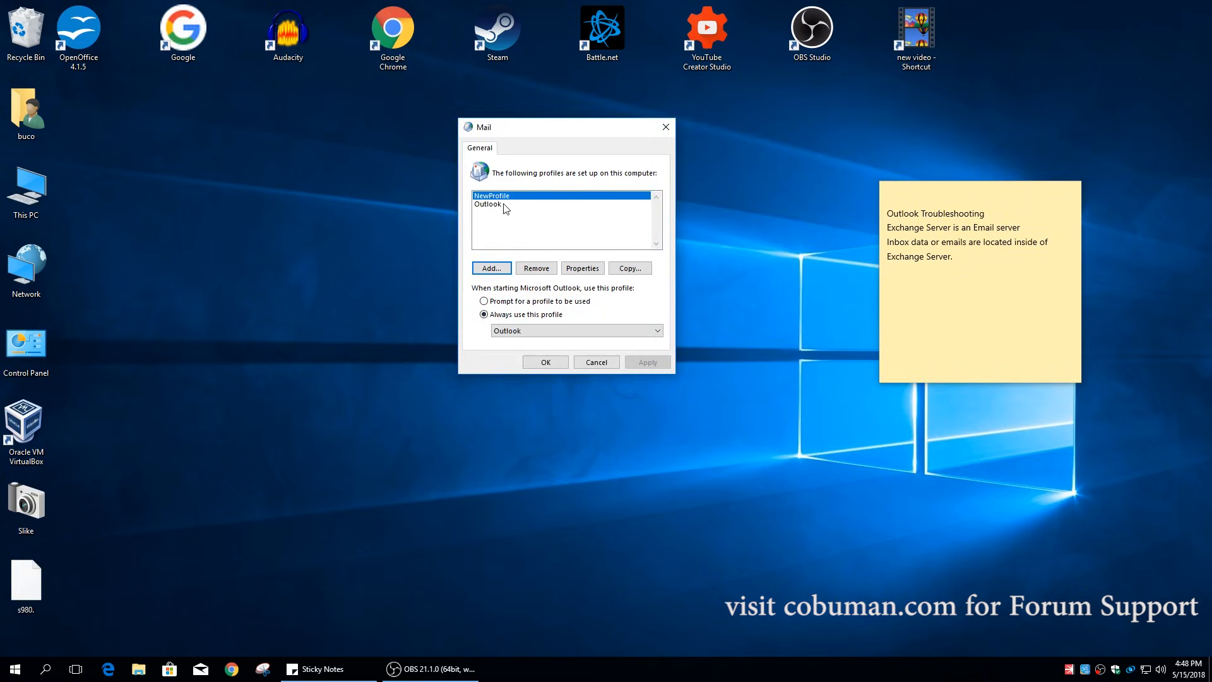
{"action": "left_click", "coordinate": [494, 205]}
{"action": "left_click", "coordinate": [498, 195]}
{"action": "left_click", "coordinate": [575, 331]}
{"action": "left_click", "coordinate": [535, 345]}
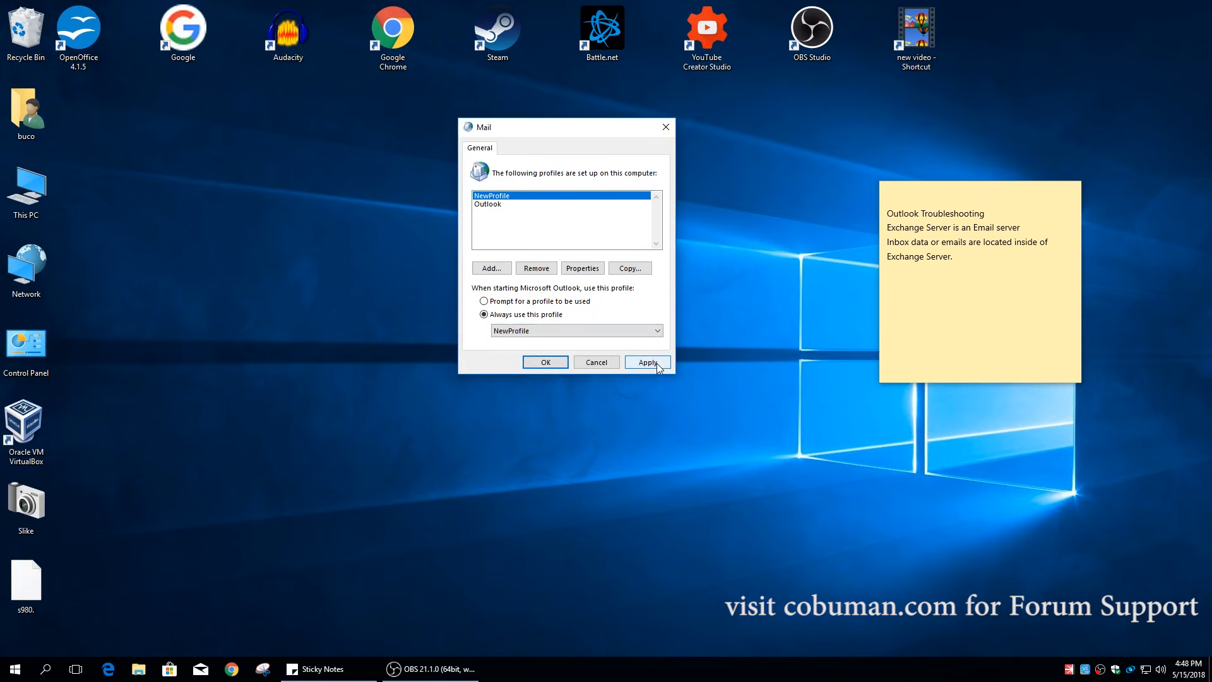
- Set Outlook to prompt for a profile at startup and apply the change
{"action": "left_click", "coordinate": [524, 302]}
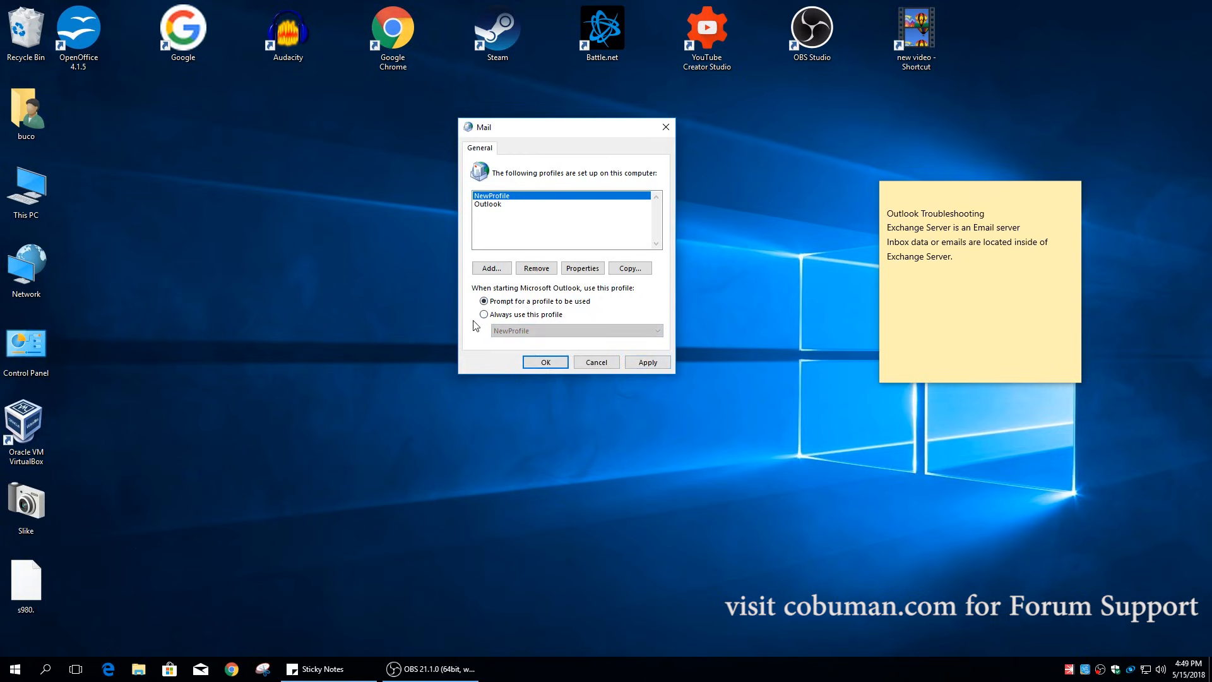
{"action": "left_click", "coordinate": [629, 363]}
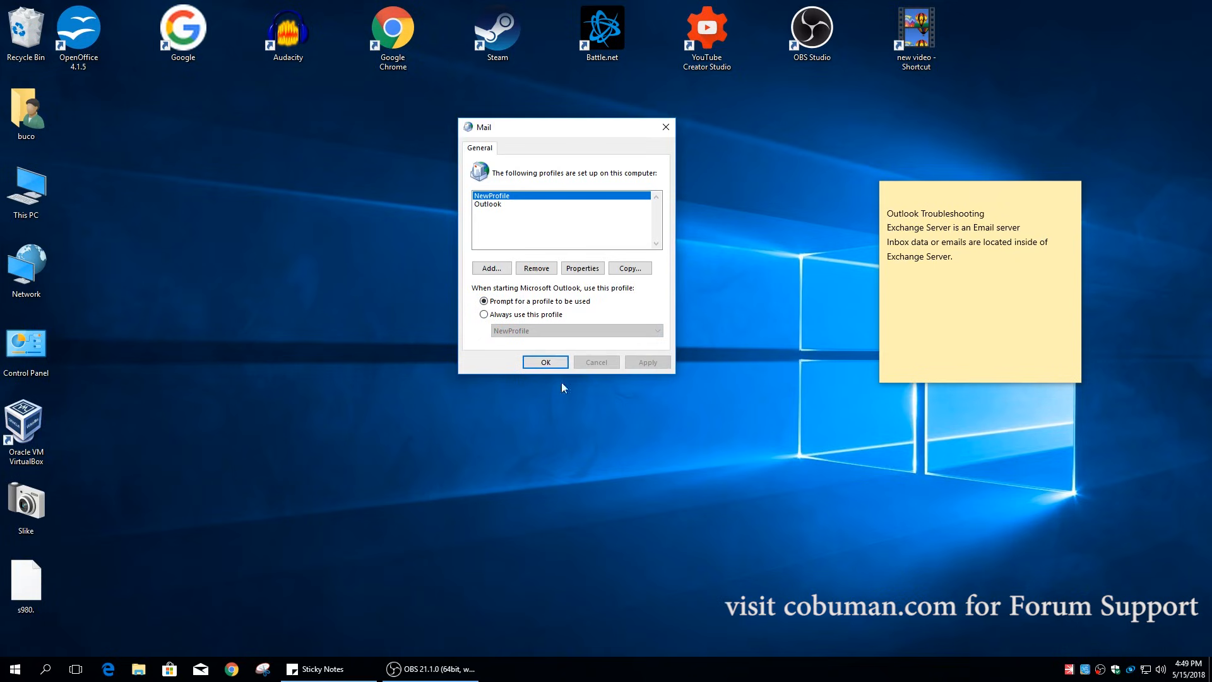
{"action": "left_click", "coordinate": [45, 671]}
- Launch Outlook and, from the profile prompt, make NewProfile the always-used profile again
{"action": "type", "text": "outlook"}
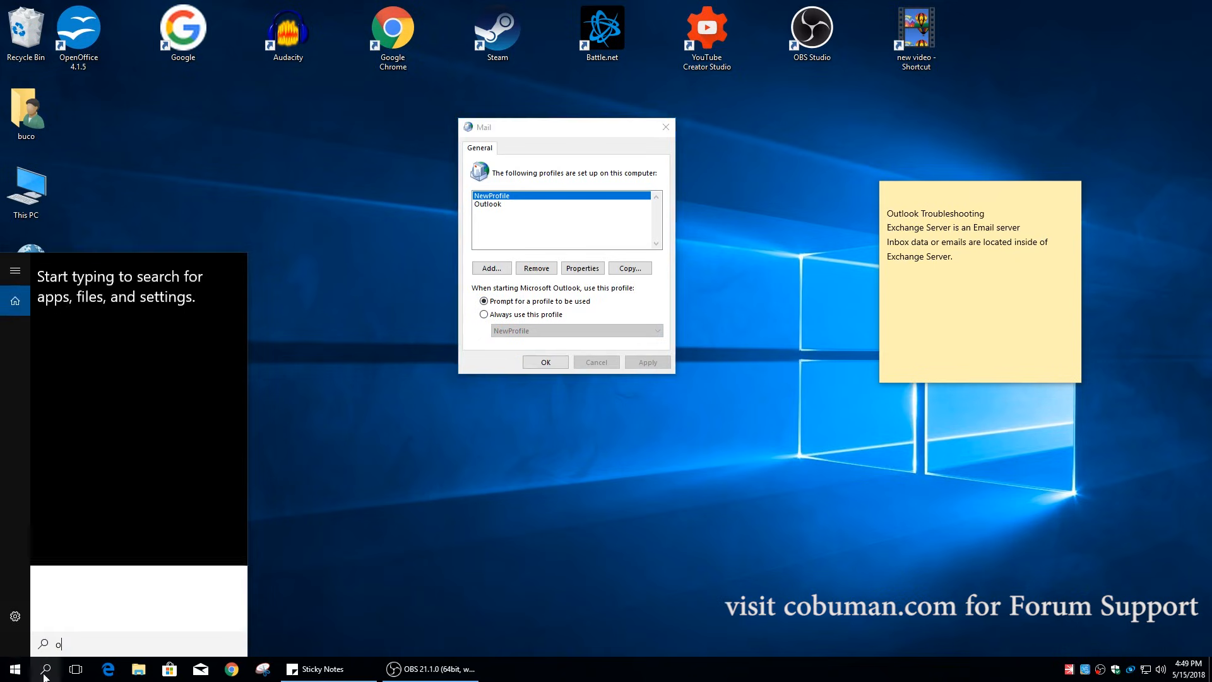
{"action": "key", "text": "Return"}
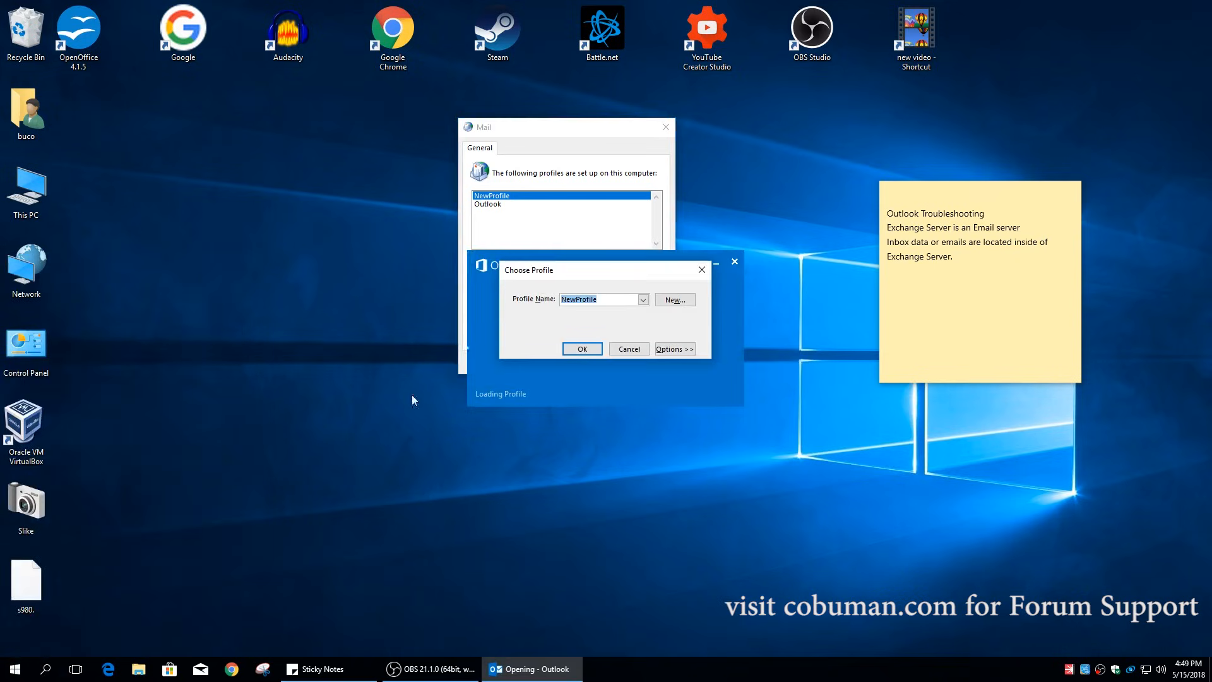
{"action": "left_click", "coordinate": [643, 299]}
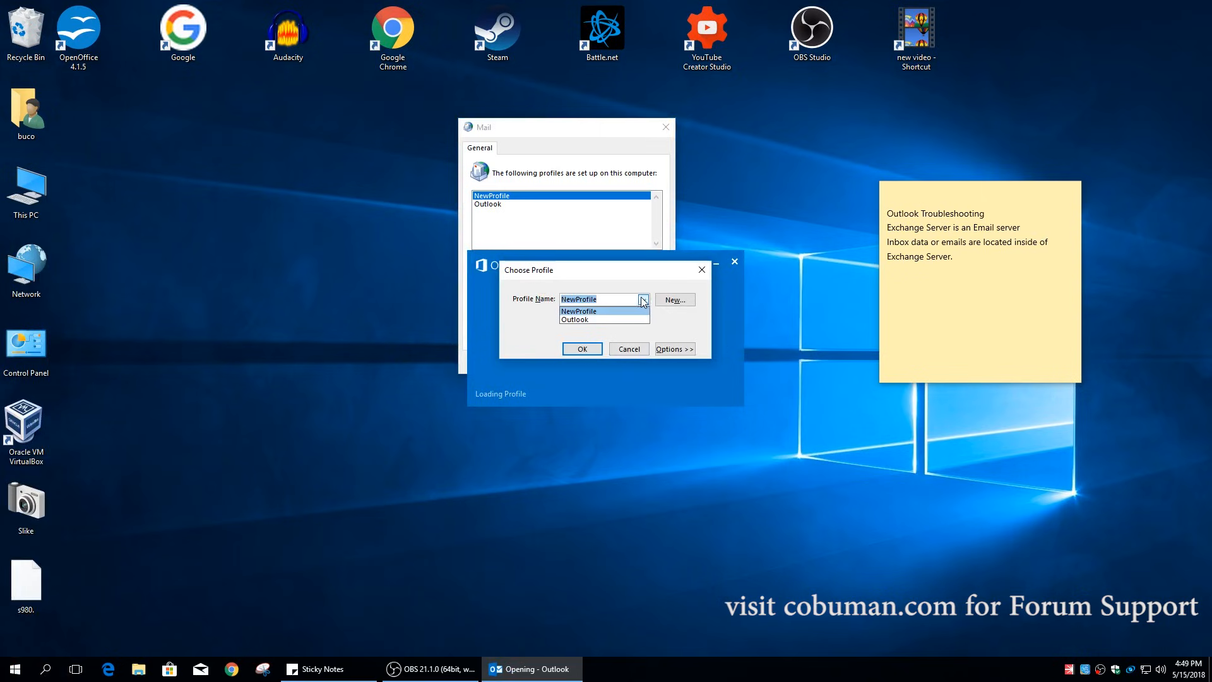
{"action": "left_click", "coordinate": [590, 319]}
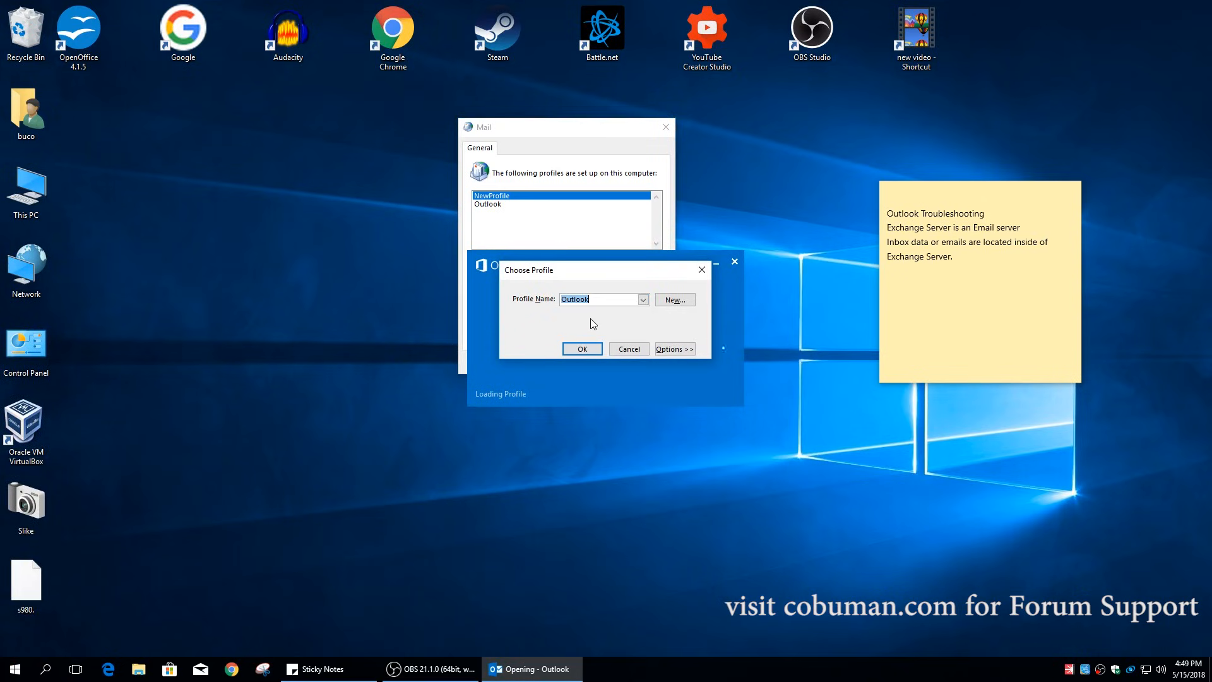
{"action": "left_click", "coordinate": [631, 350]}
{"action": "left_click", "coordinate": [515, 330]}
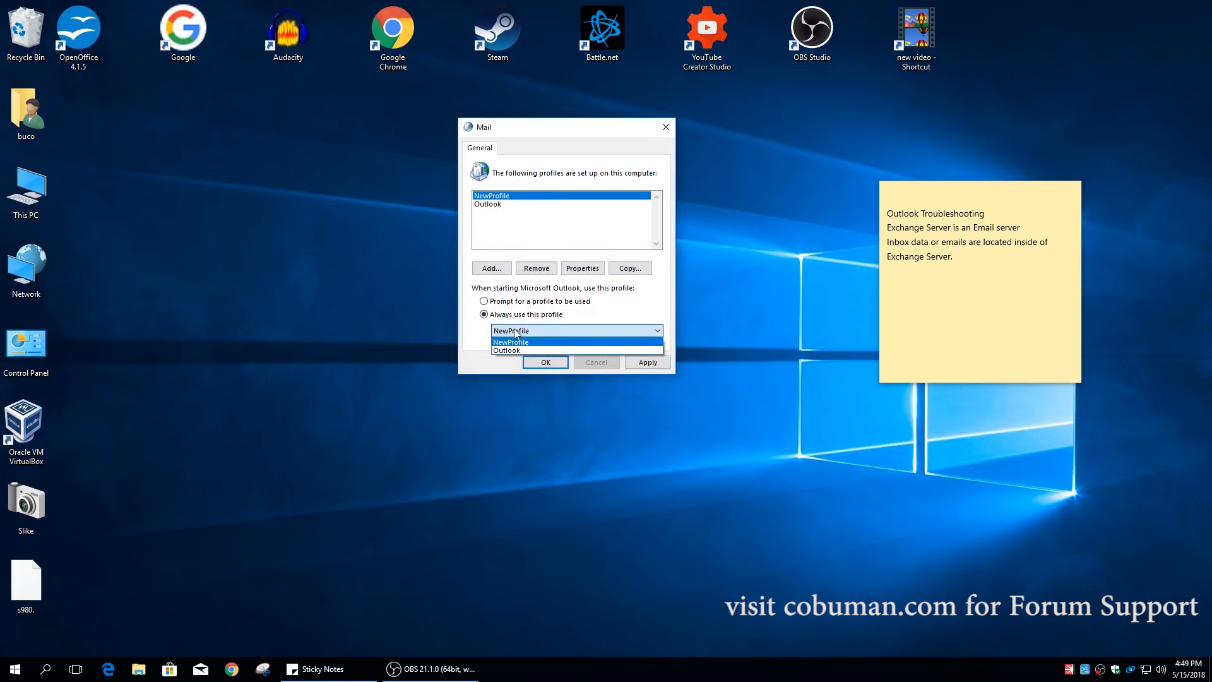
{"action": "left_click", "coordinate": [517, 341]}
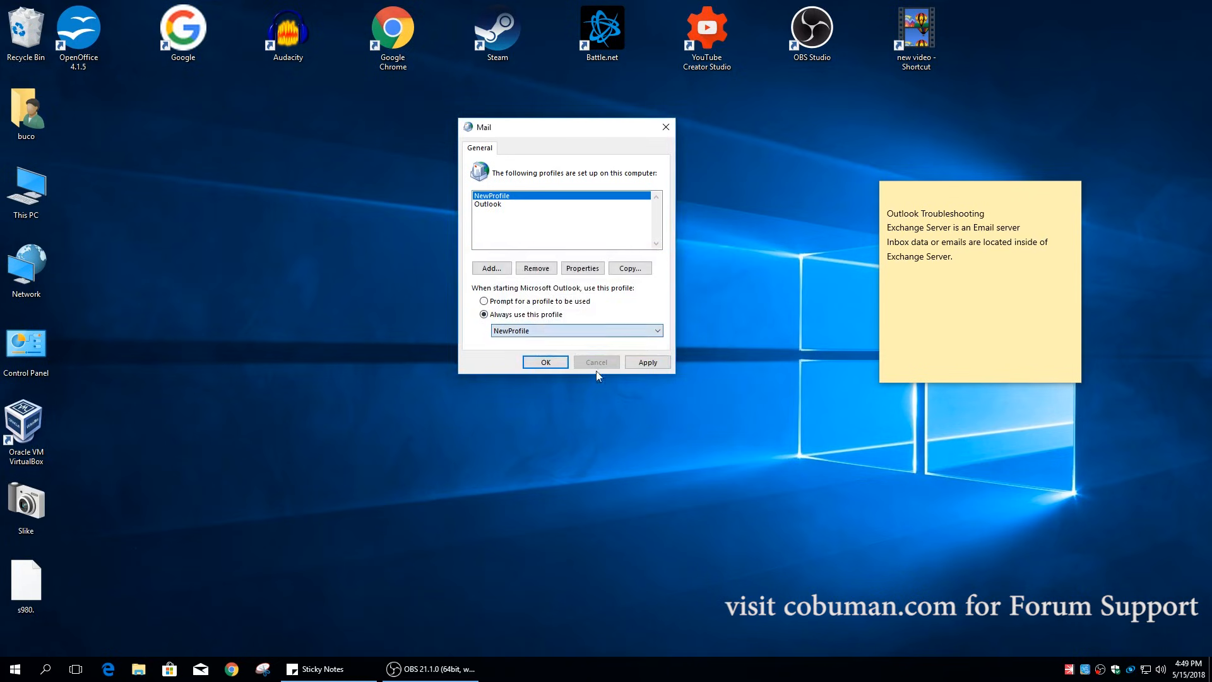
{"action": "left_click", "coordinate": [547, 363]}
- Relaunch Outlook and cancel the profile load after the Exchange connection errors
{"action": "left_click", "coordinate": [46, 669]}
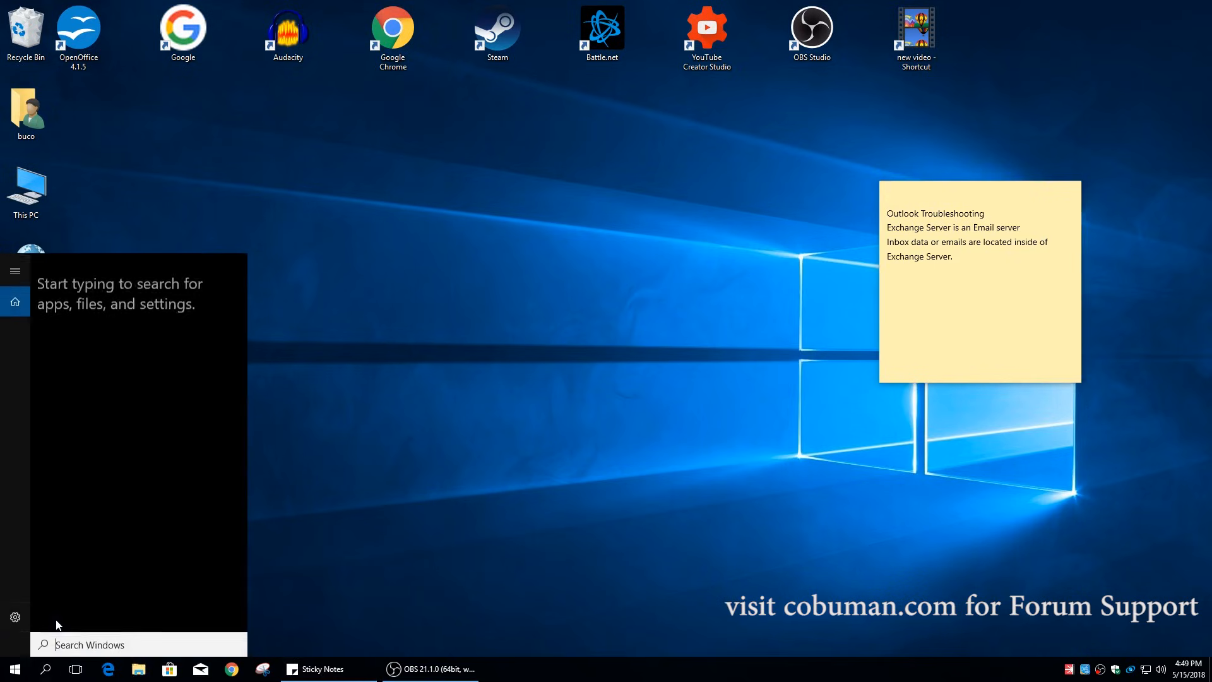
{"action": "type", "text": "outlook"}
{"action": "key", "text": "Return"}
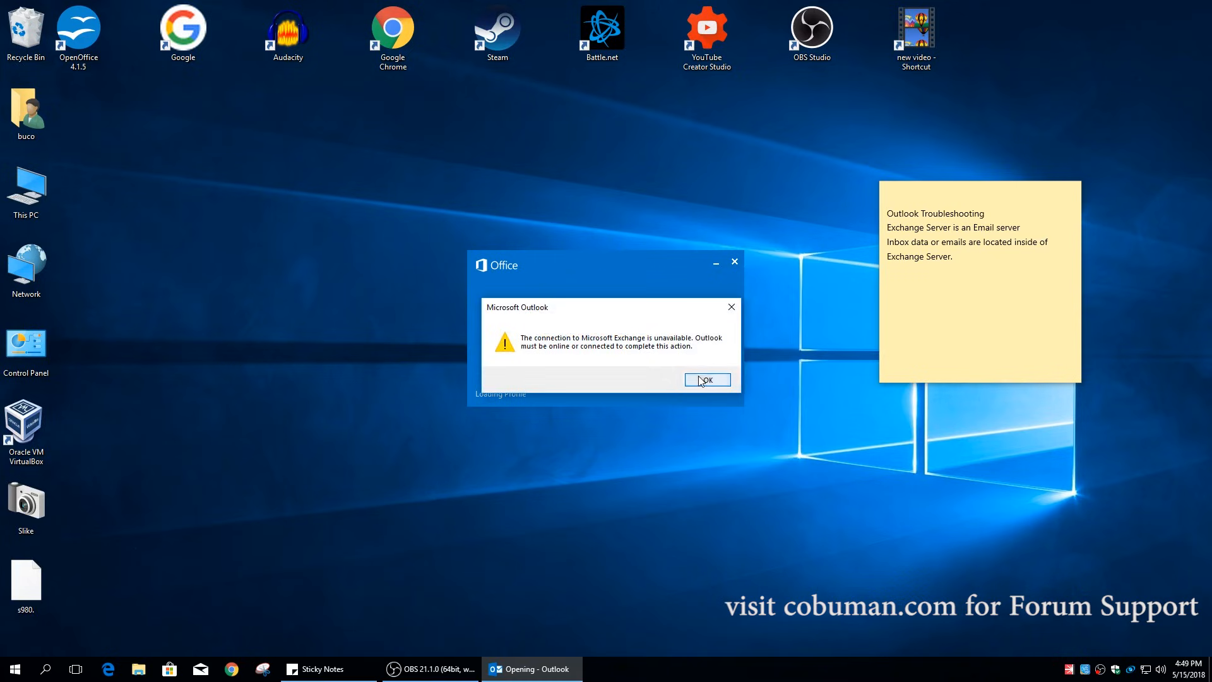
{"action": "left_click", "coordinate": [706, 379]}
{"action": "left_click", "coordinate": [610, 466]}
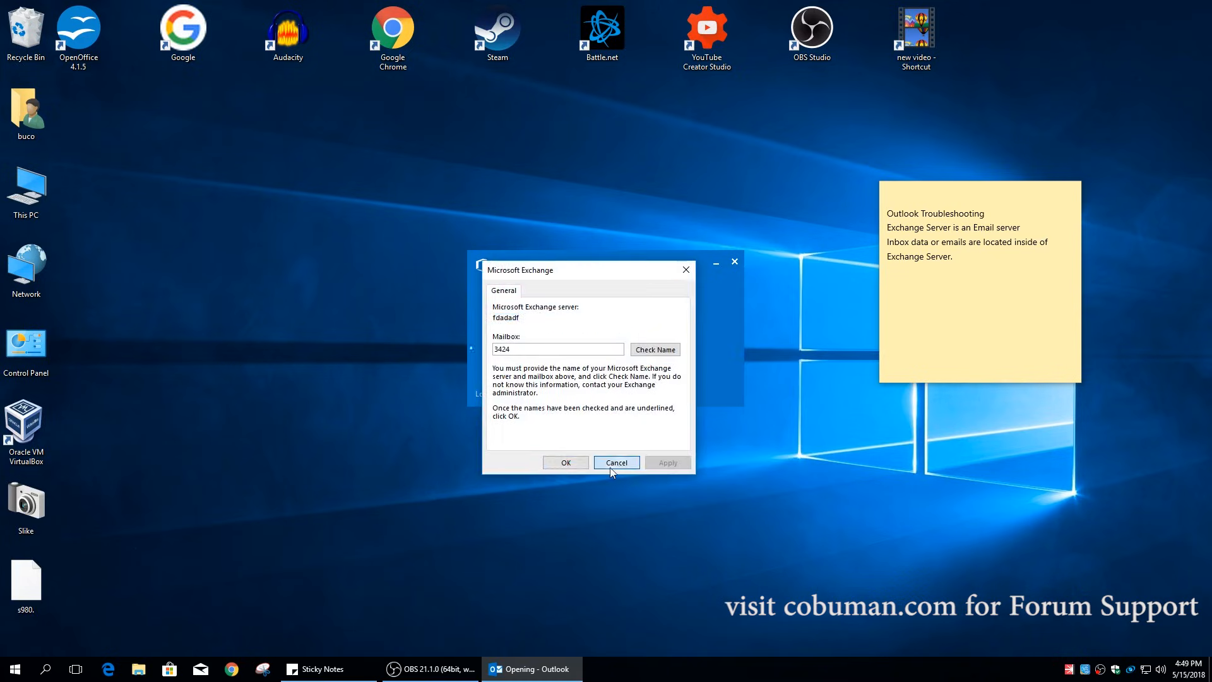
{"action": "left_click", "coordinate": [735, 261]}
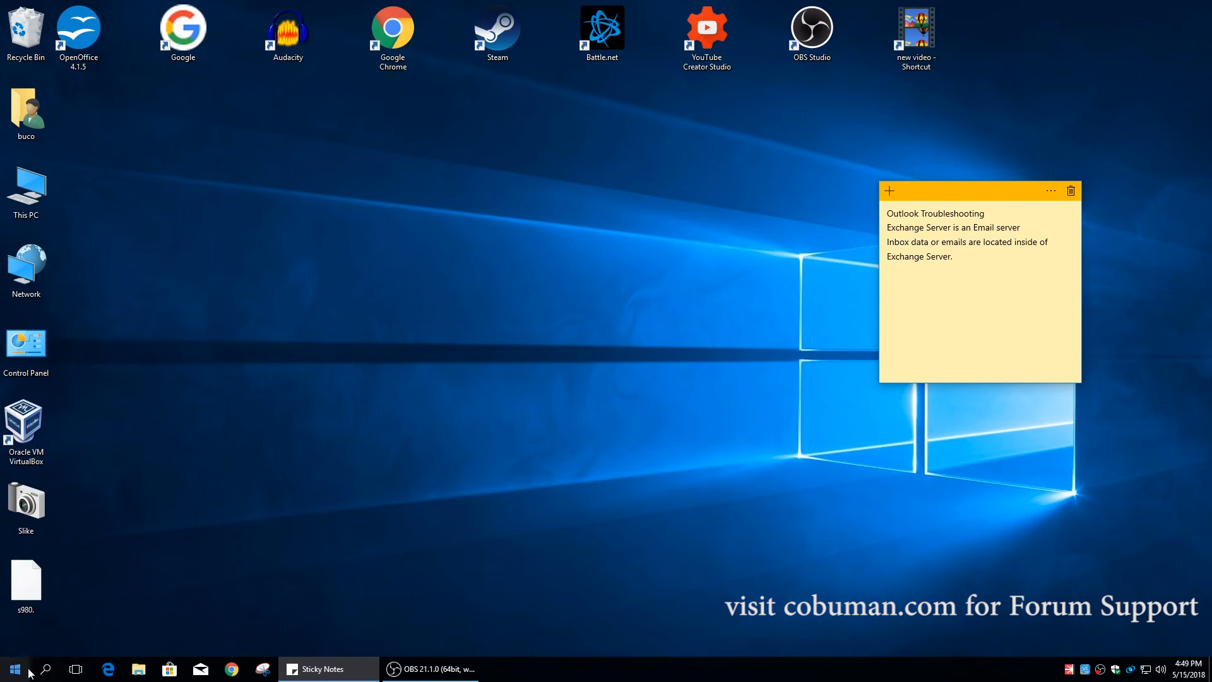
{"action": "left_click", "coordinate": [15, 670]}
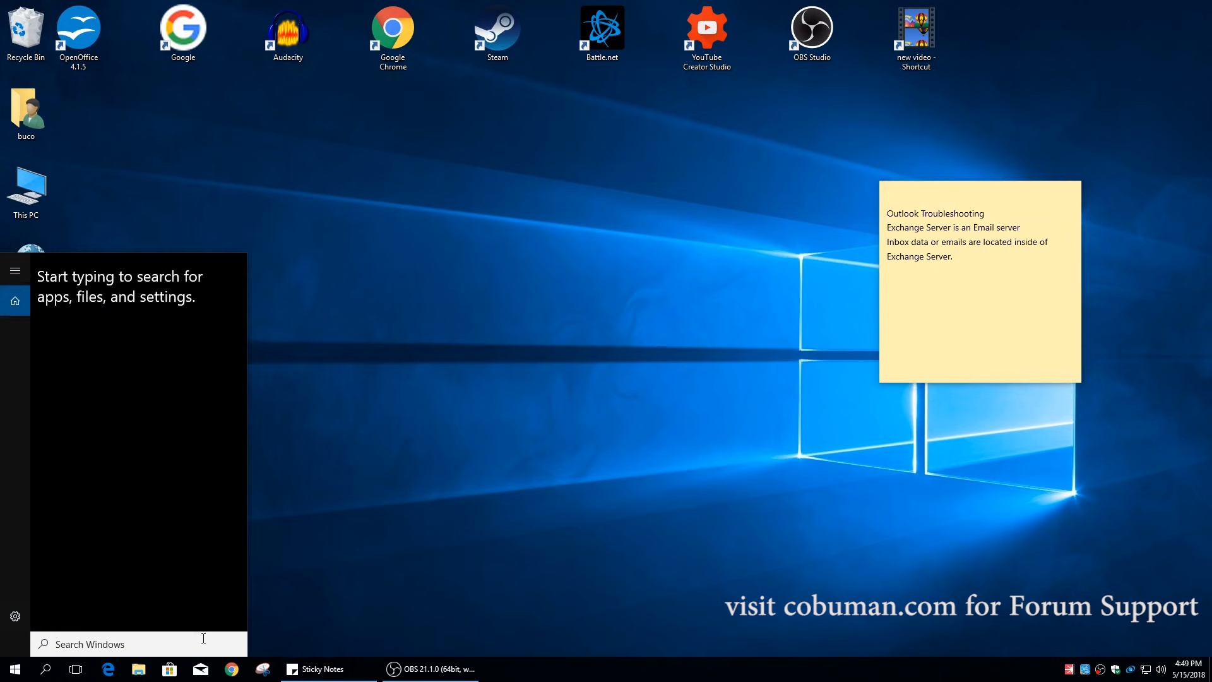
- In Control Panel's Mail settings, make the Outlook profile the always-used startup profile
{"action": "type", "text": "control"}
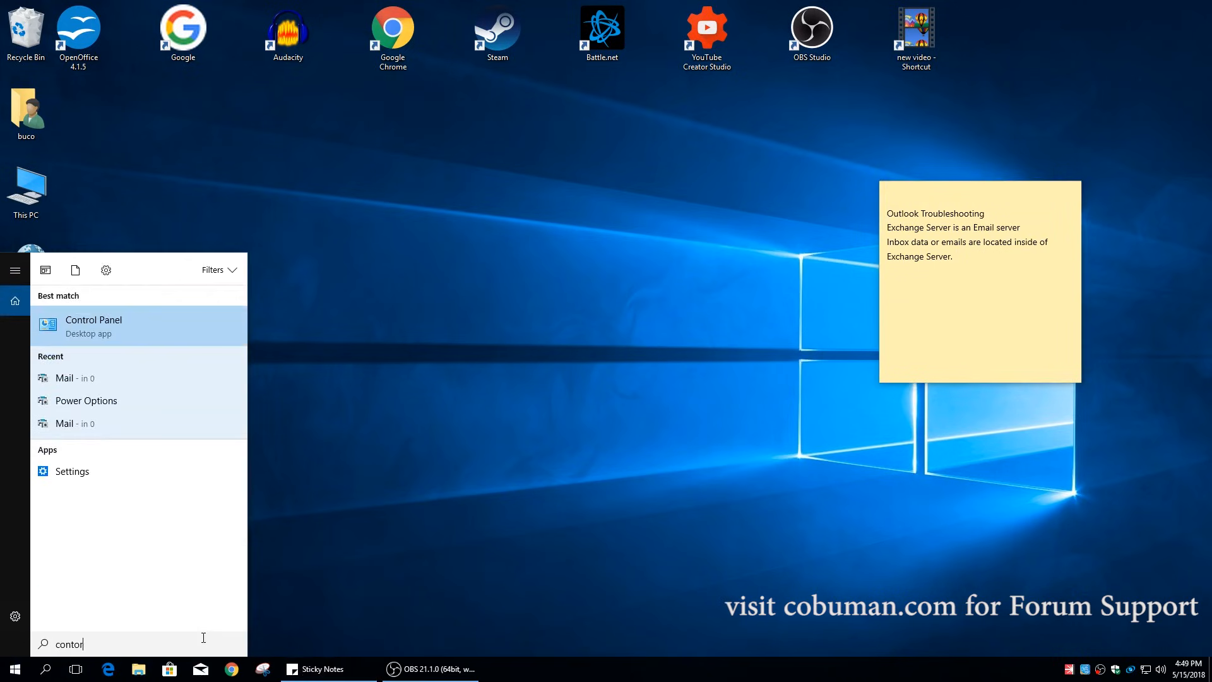
{"action": "key", "text": "Return"}
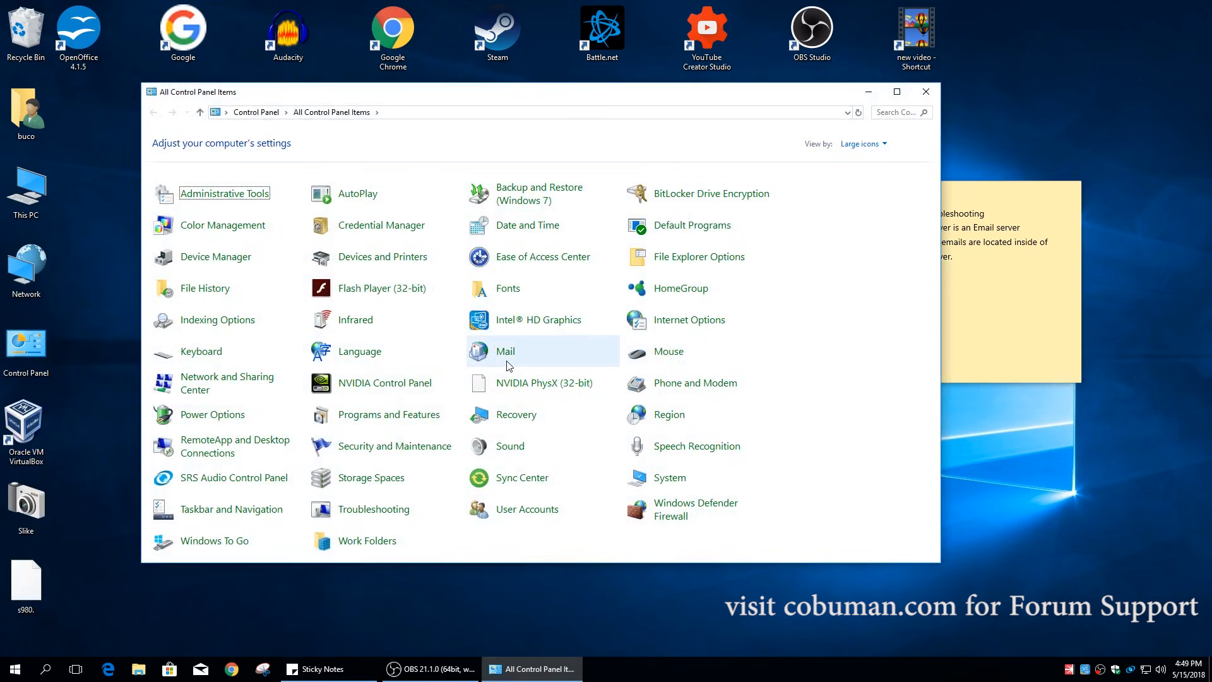
{"action": "left_click", "coordinate": [509, 354]}
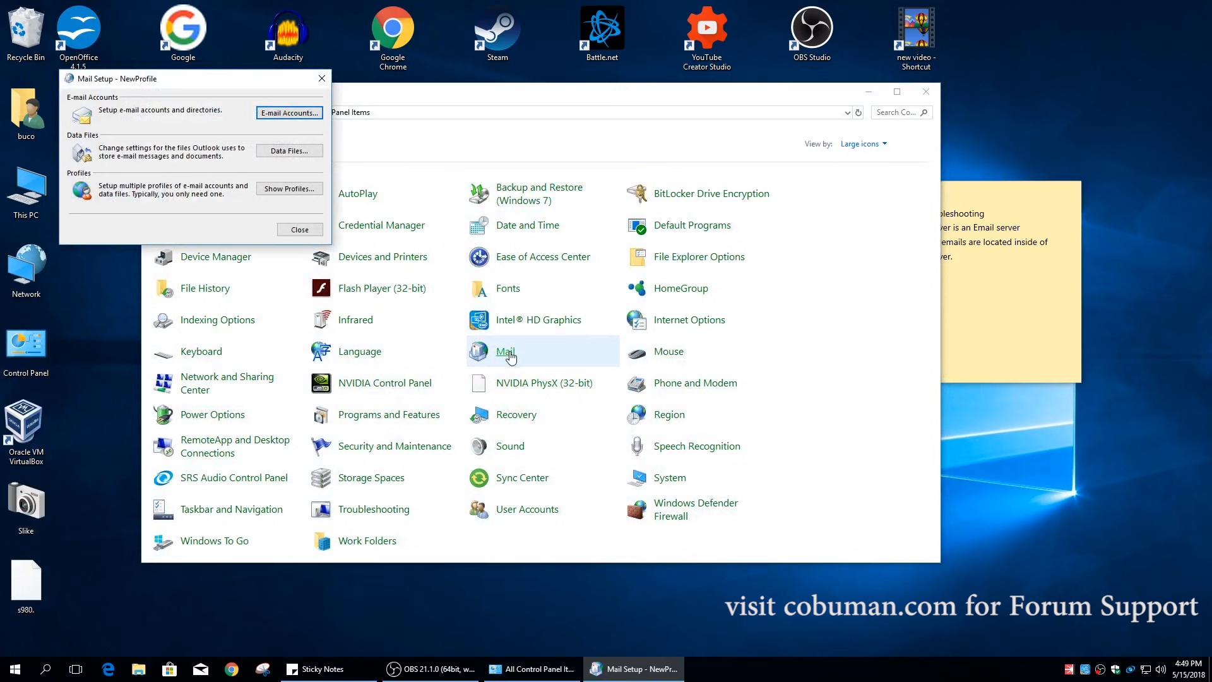
{"action": "left_click", "coordinate": [285, 190]}
{"action": "left_click", "coordinate": [126, 262]}
{"action": "left_click", "coordinate": [142, 283]}
{"action": "left_click", "coordinate": [150, 295]}
- Close Control Panel and relaunch Outlook 2013 from Start search
{"action": "left_click", "coordinate": [925, 92]}
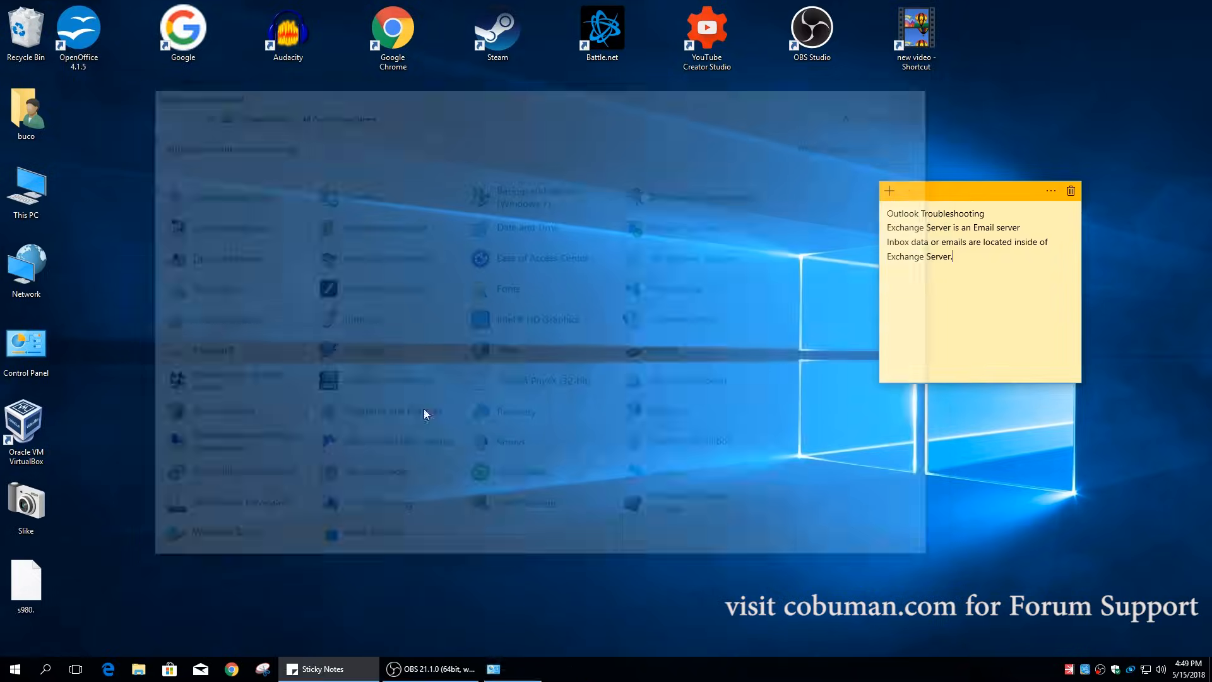
{"action": "left_click", "coordinate": [45, 669]}
{"action": "type", "text": "outlook"}
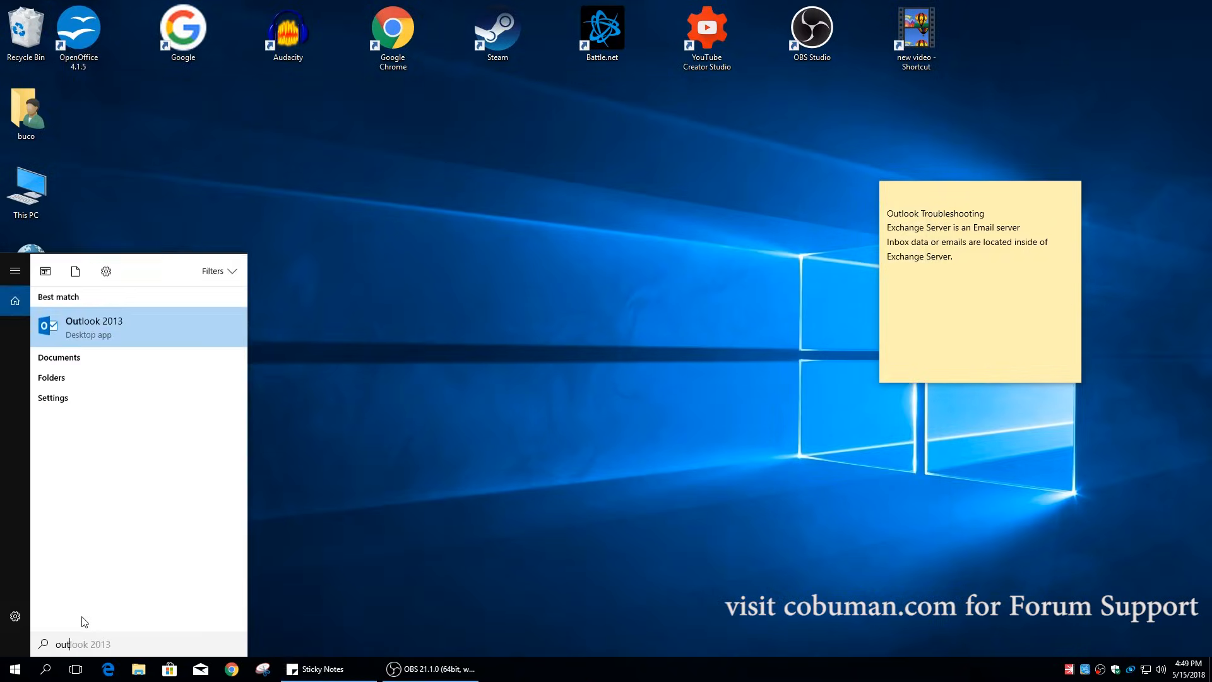
{"action": "key", "text": "Return"}
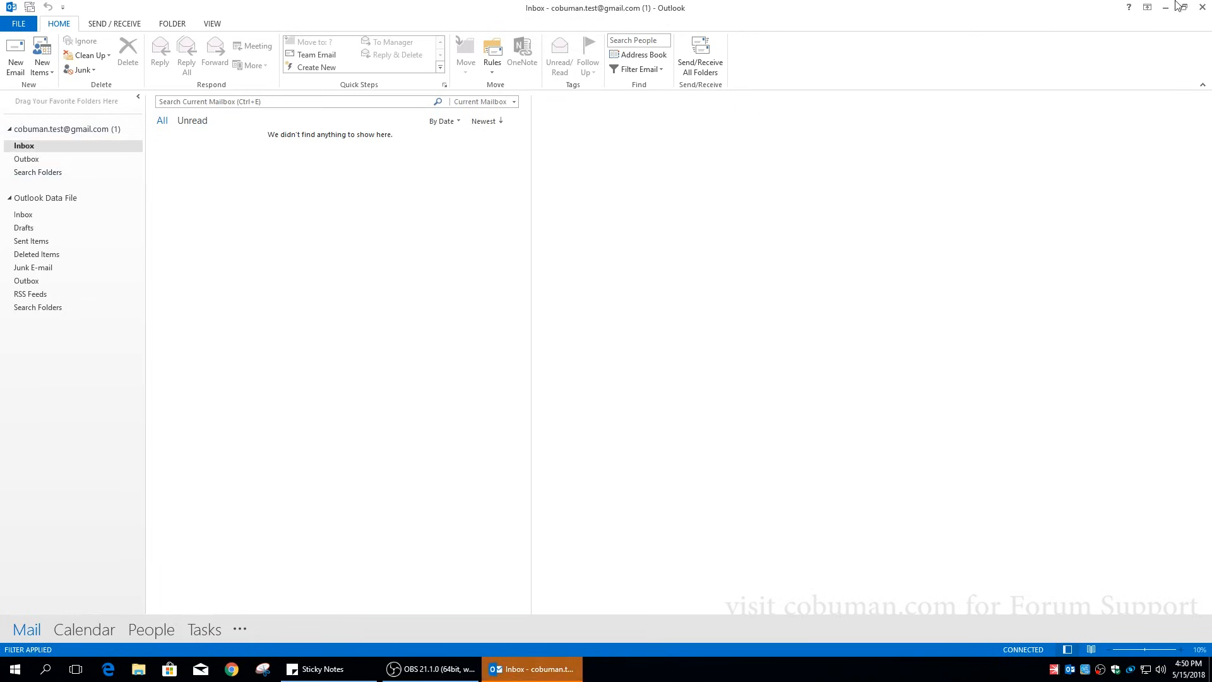
{"action": "mouse_move", "coordinate": [92, 631]}
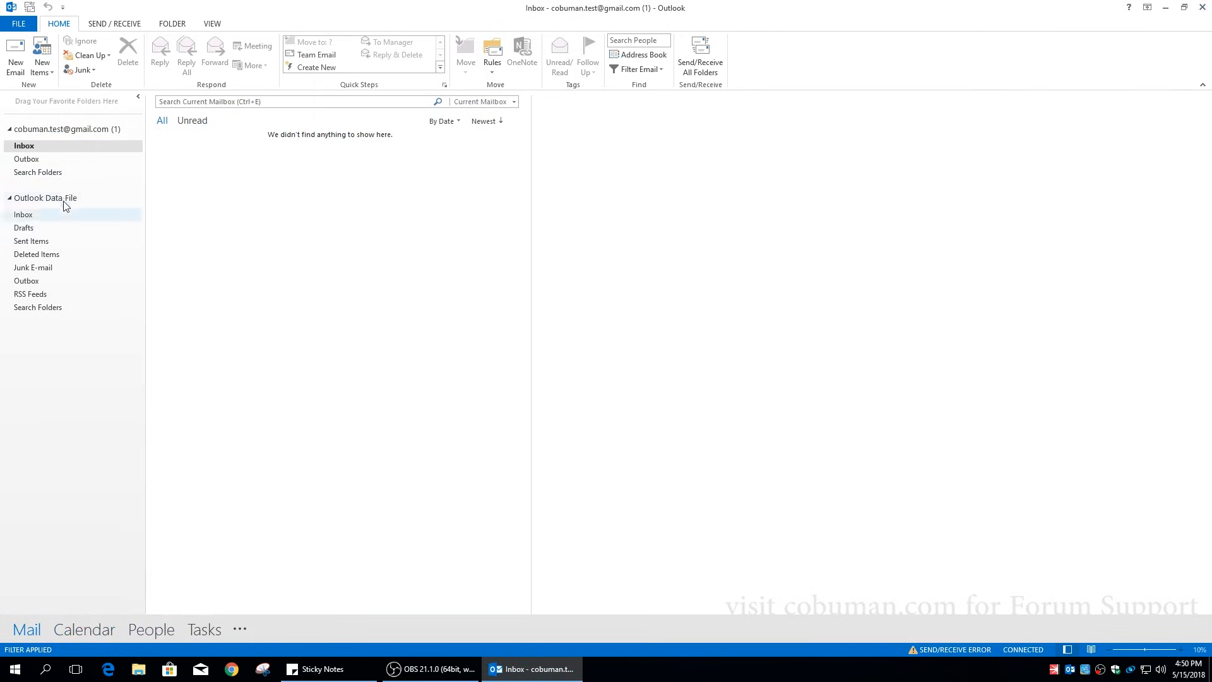
{"action": "right_click", "coordinate": [31, 148]}
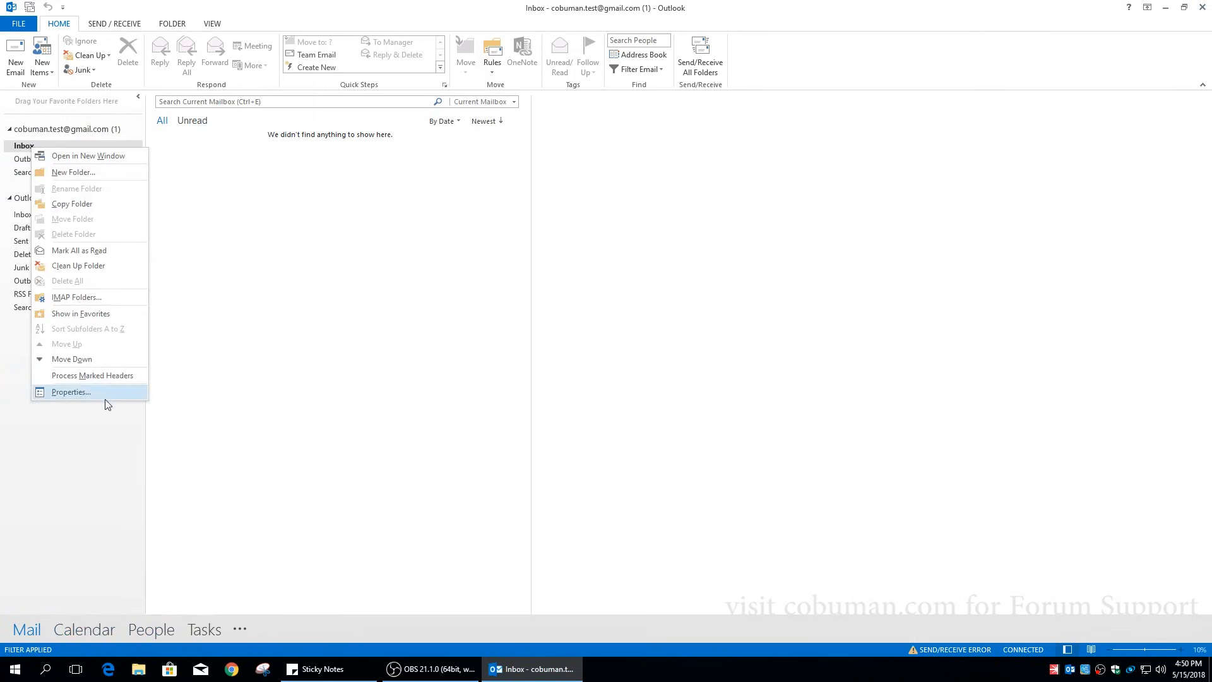
{"action": "left_click", "coordinate": [33, 132]}
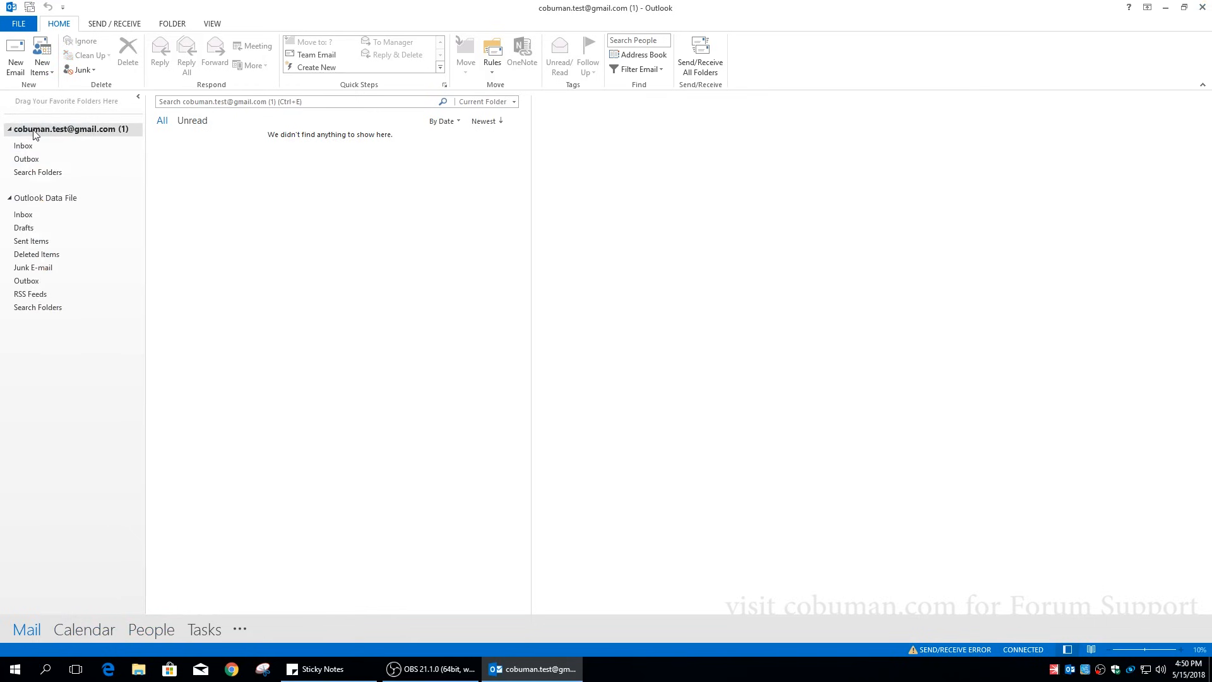
{"action": "right_click", "coordinate": [33, 131]}
{"action": "left_click", "coordinate": [84, 282]}
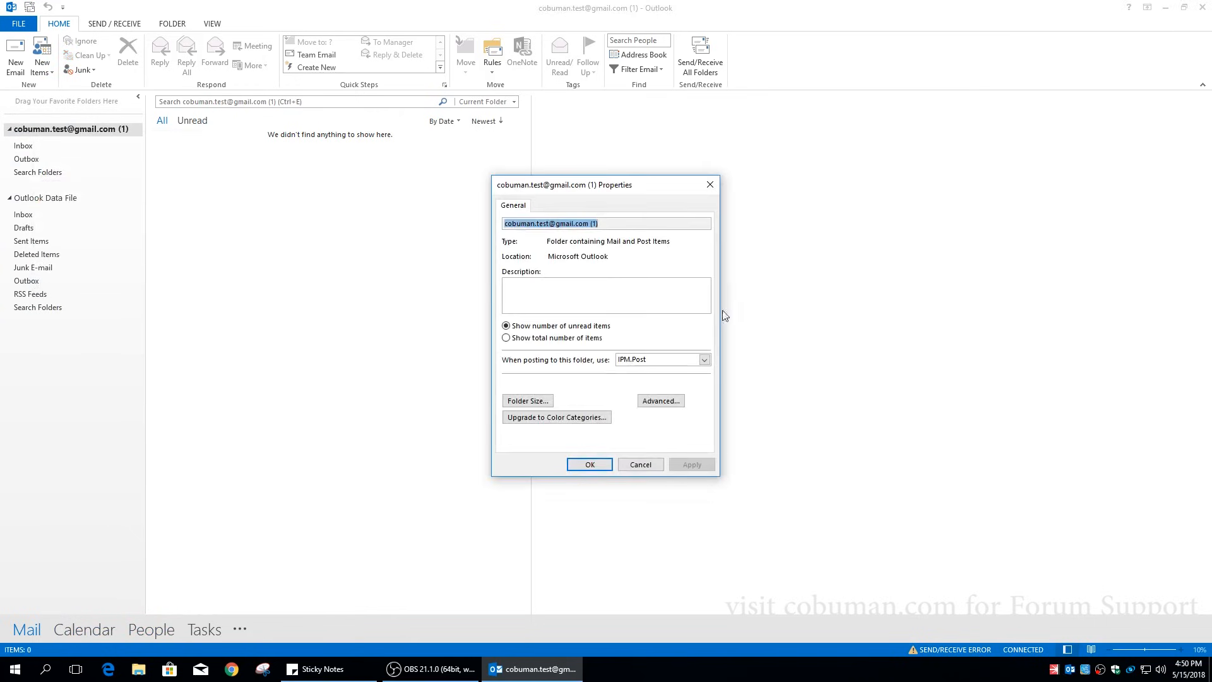
{"action": "left_click", "coordinate": [537, 400]}
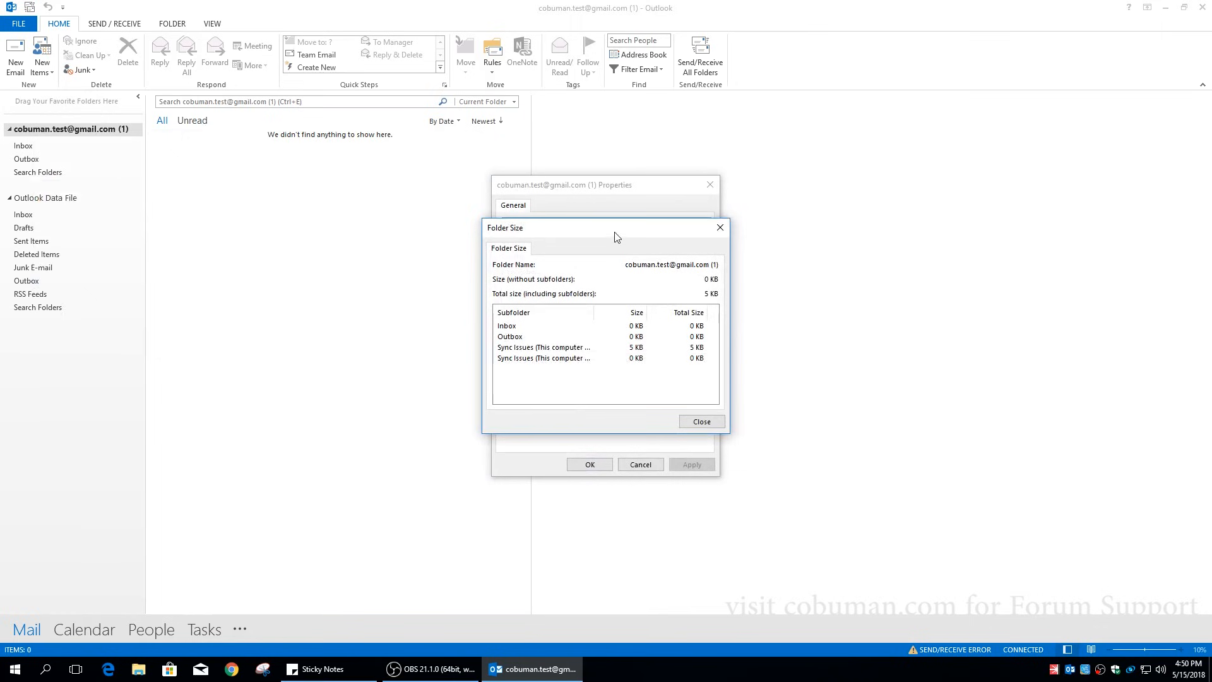
{"action": "left_click_drag", "start_coordinate": [612, 233], "coordinate": [510, 178]}
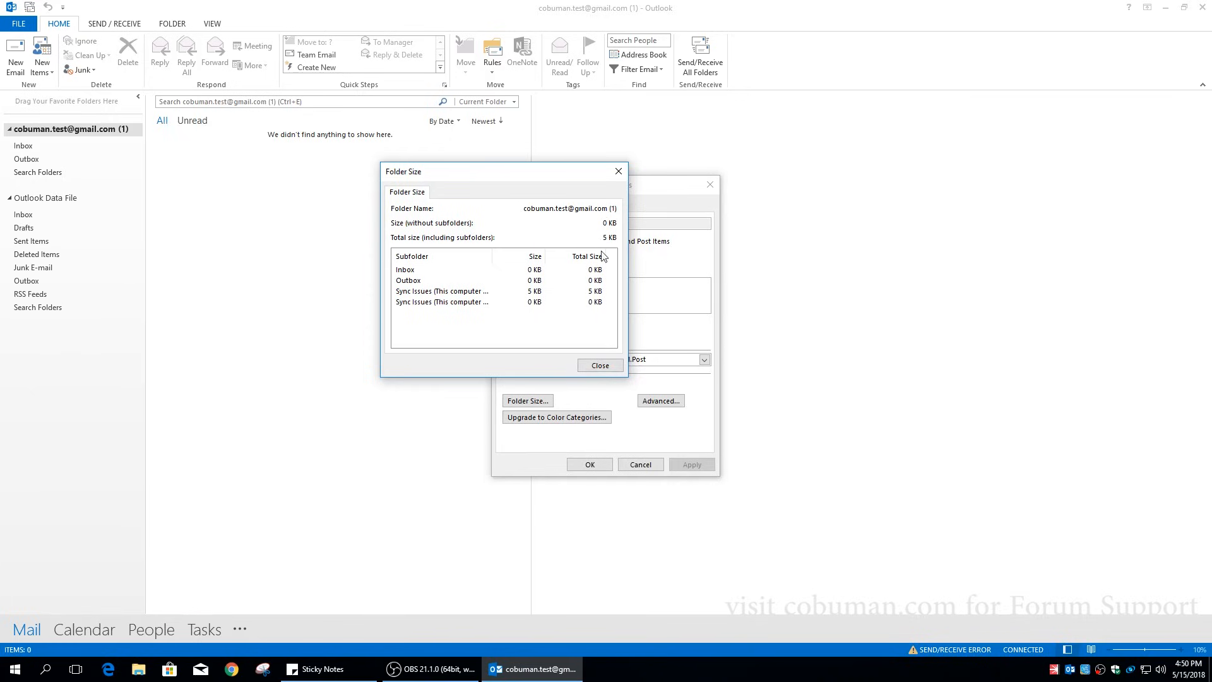
{"action": "left_click", "coordinate": [608, 365]}
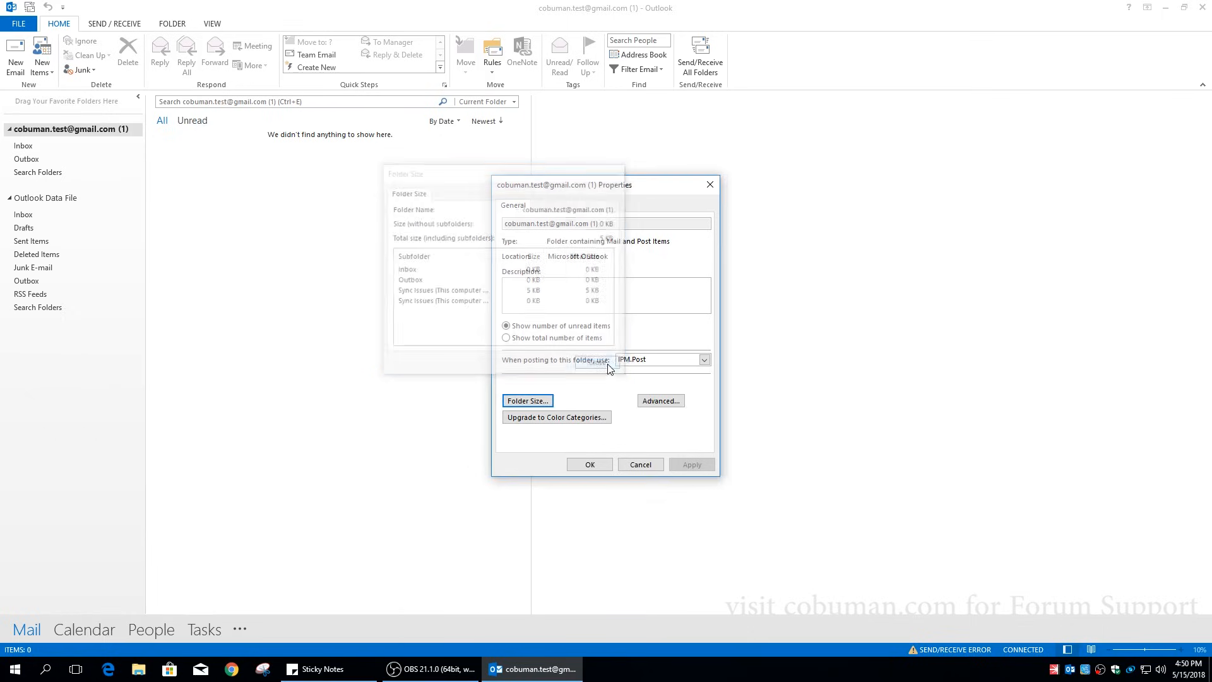
{"action": "left_click", "coordinate": [646, 468]}
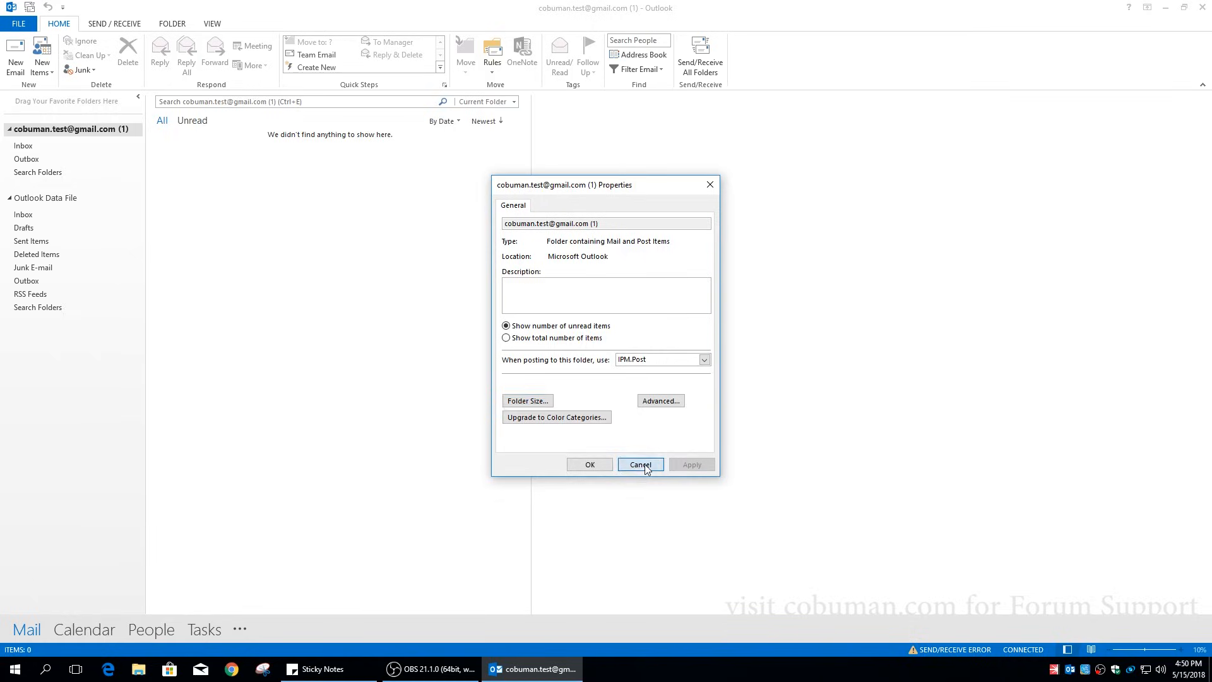
{"action": "left_click", "coordinate": [35, 147]}
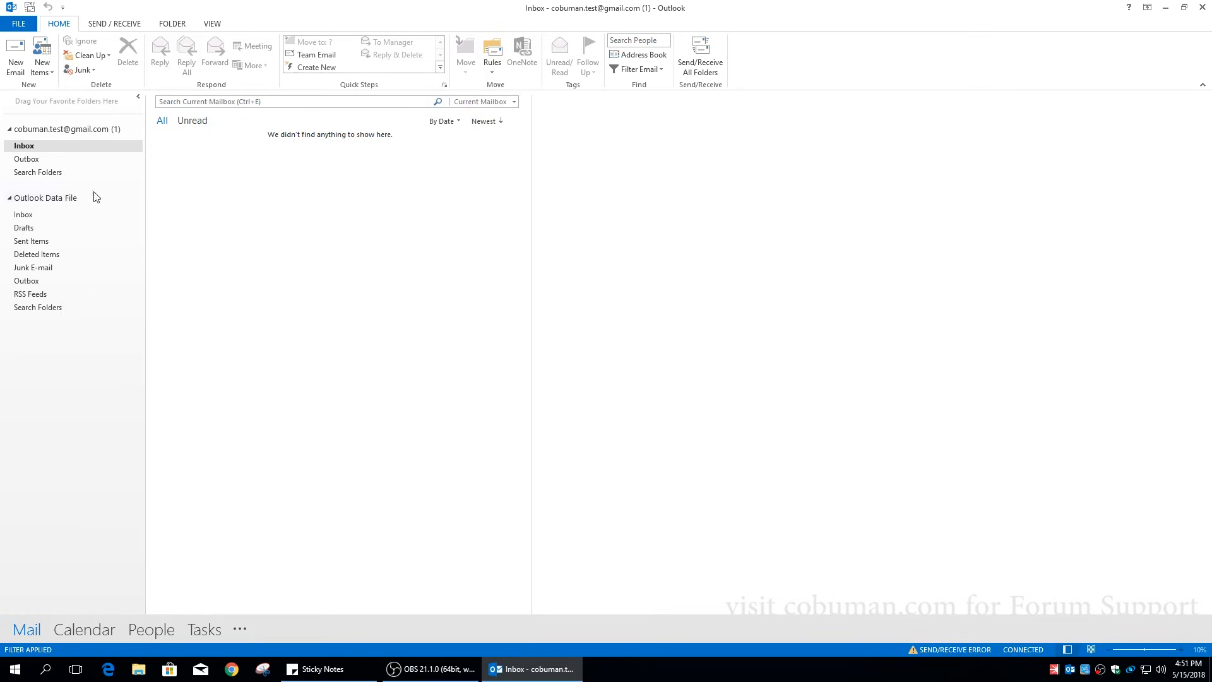
{"action": "left_click", "coordinate": [33, 129]}
{"action": "right_click", "coordinate": [33, 130]}
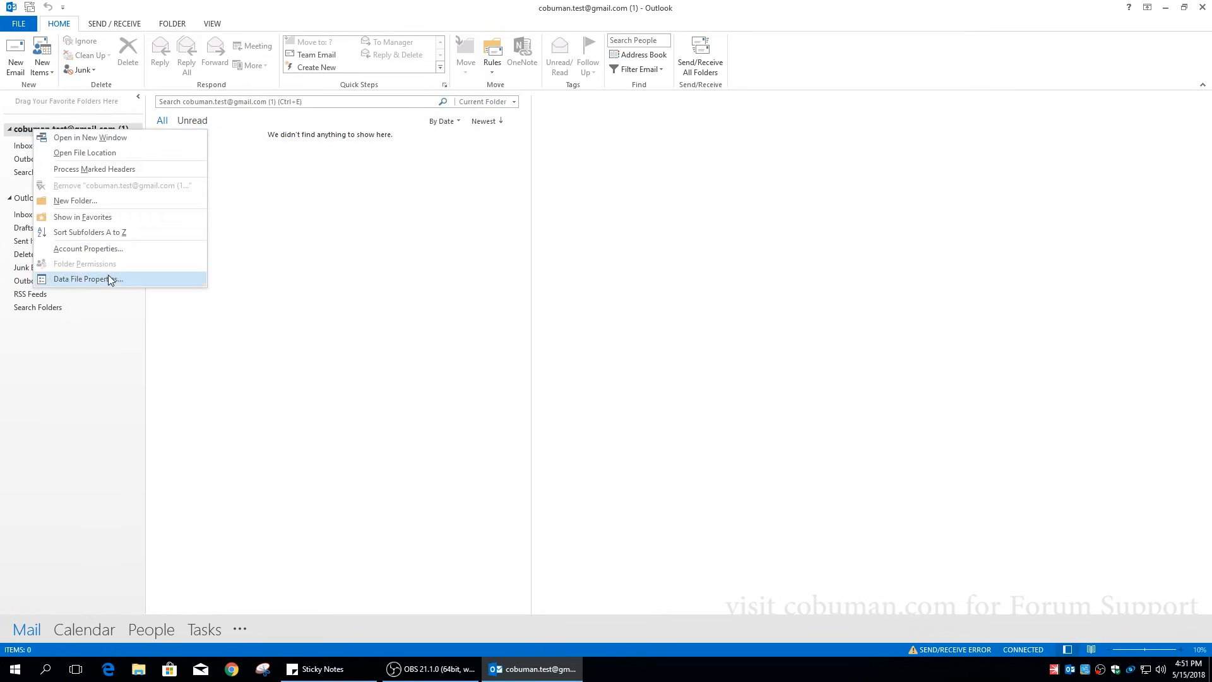
{"action": "left_click", "coordinate": [108, 278]}
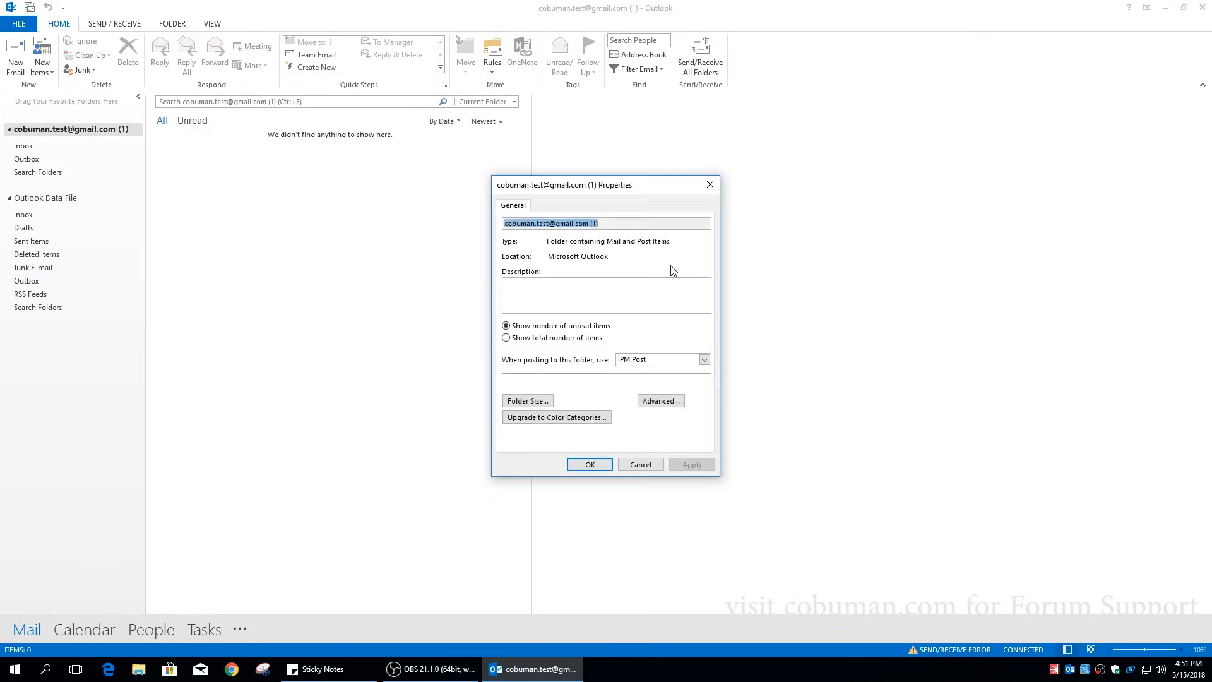
{"action": "left_click", "coordinate": [538, 402]}
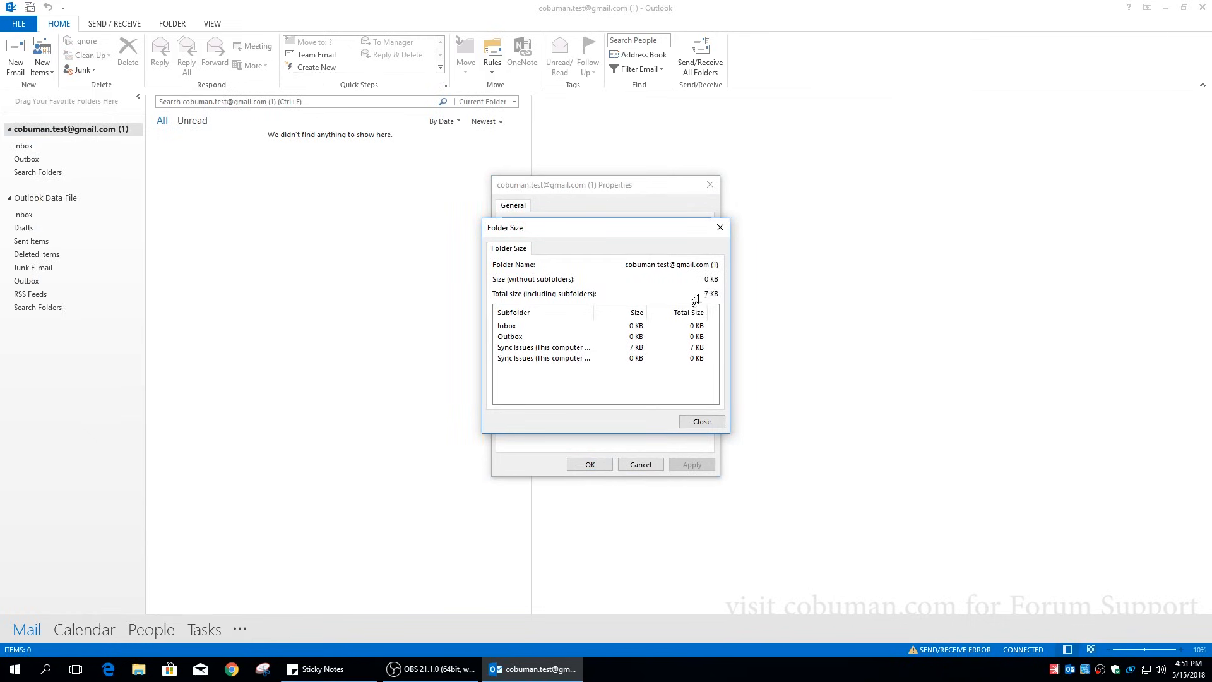
{"action": "left_click", "coordinate": [719, 228]}
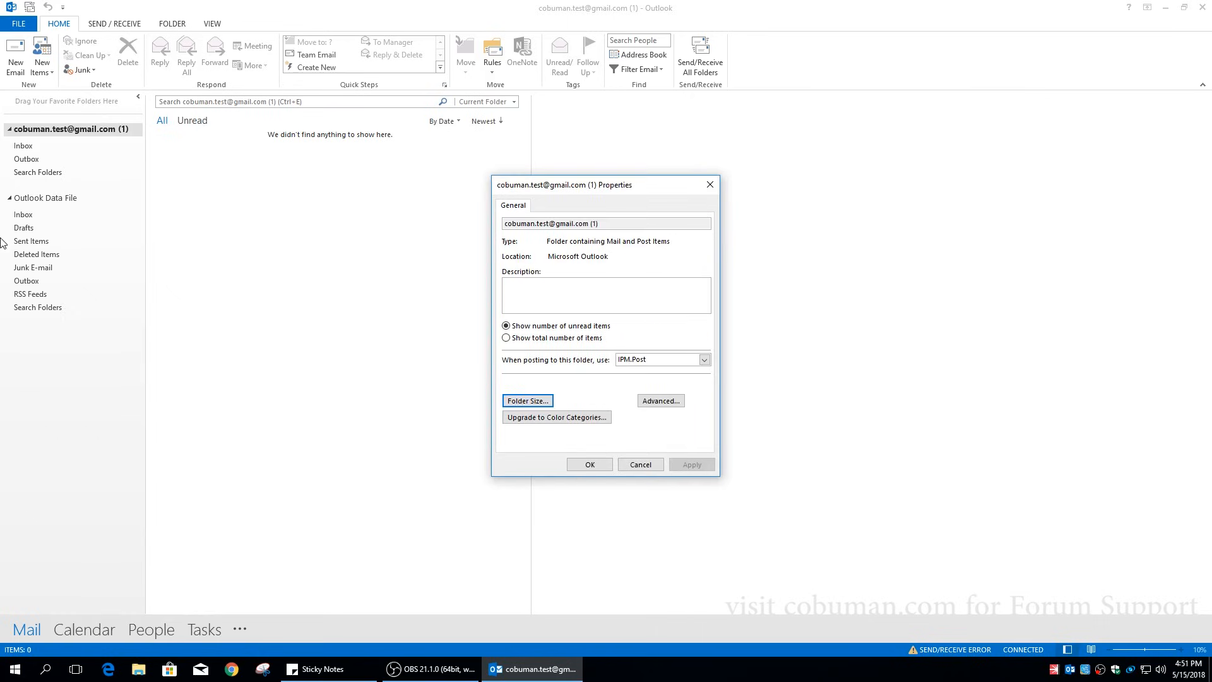
{"action": "left_click", "coordinate": [28, 148]}
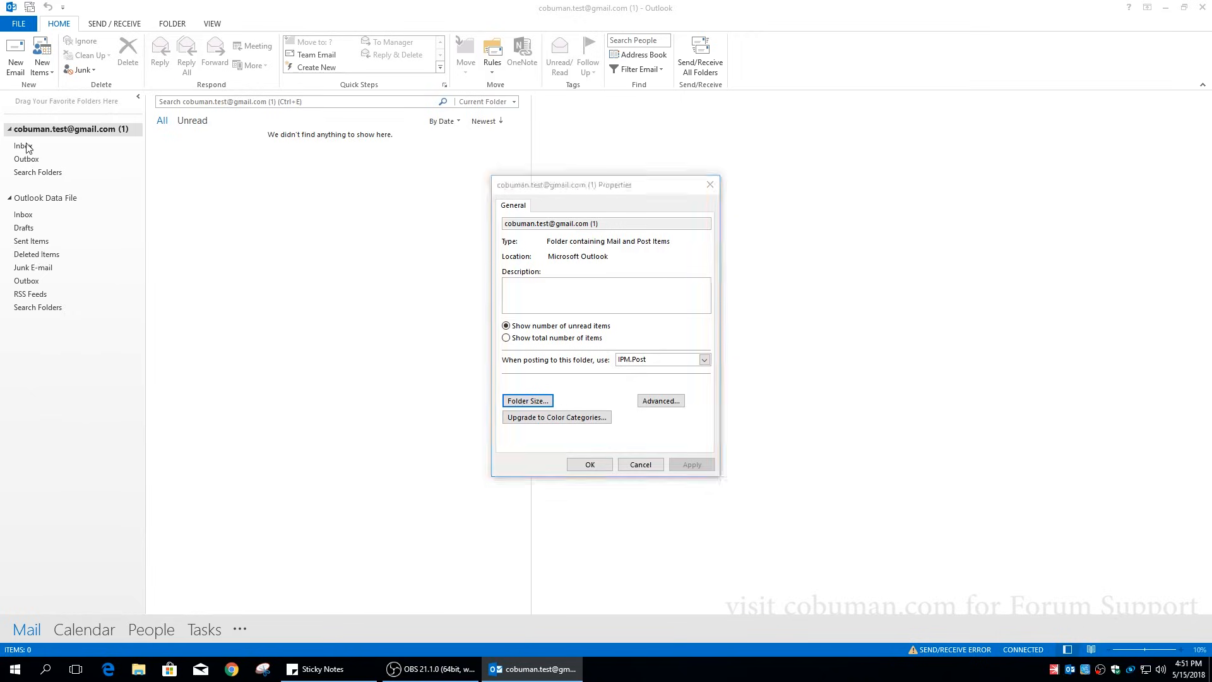
{"action": "left_click", "coordinate": [710, 185]}
{"action": "left_click", "coordinate": [56, 254]}
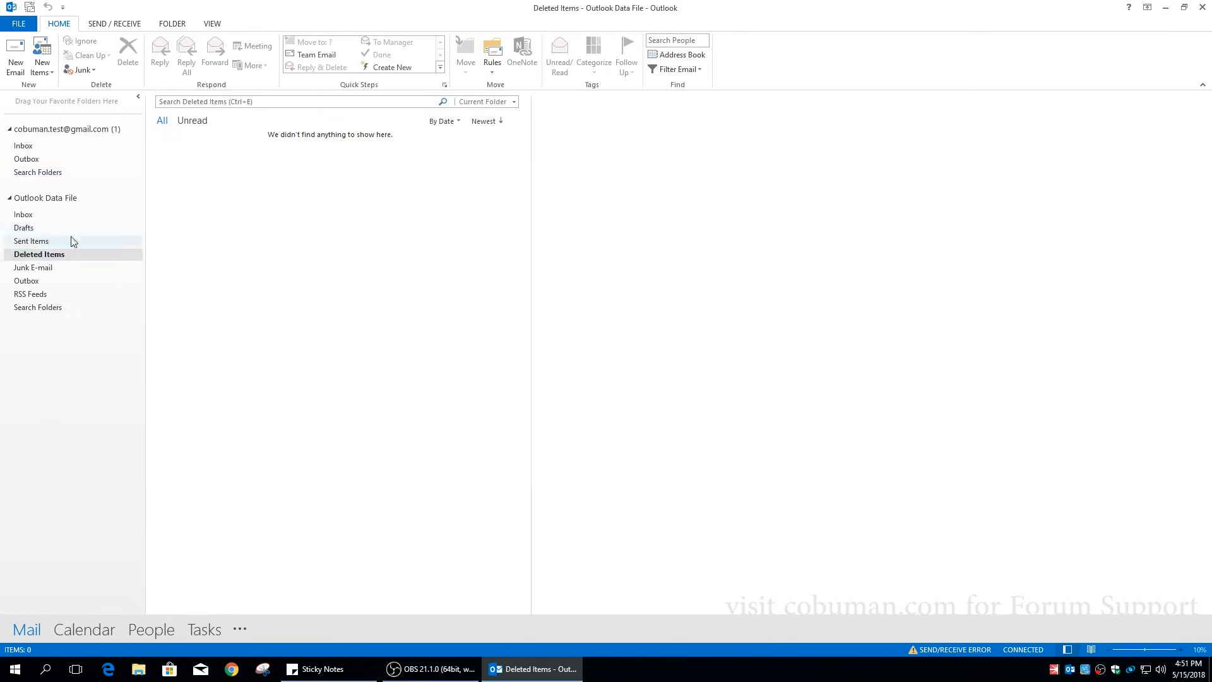
{"action": "left_click", "coordinate": [28, 150]}
{"action": "left_click", "coordinate": [72, 129]}
{"action": "right_click", "coordinate": [69, 131]}
{"action": "left_click", "coordinate": [176, 286]}
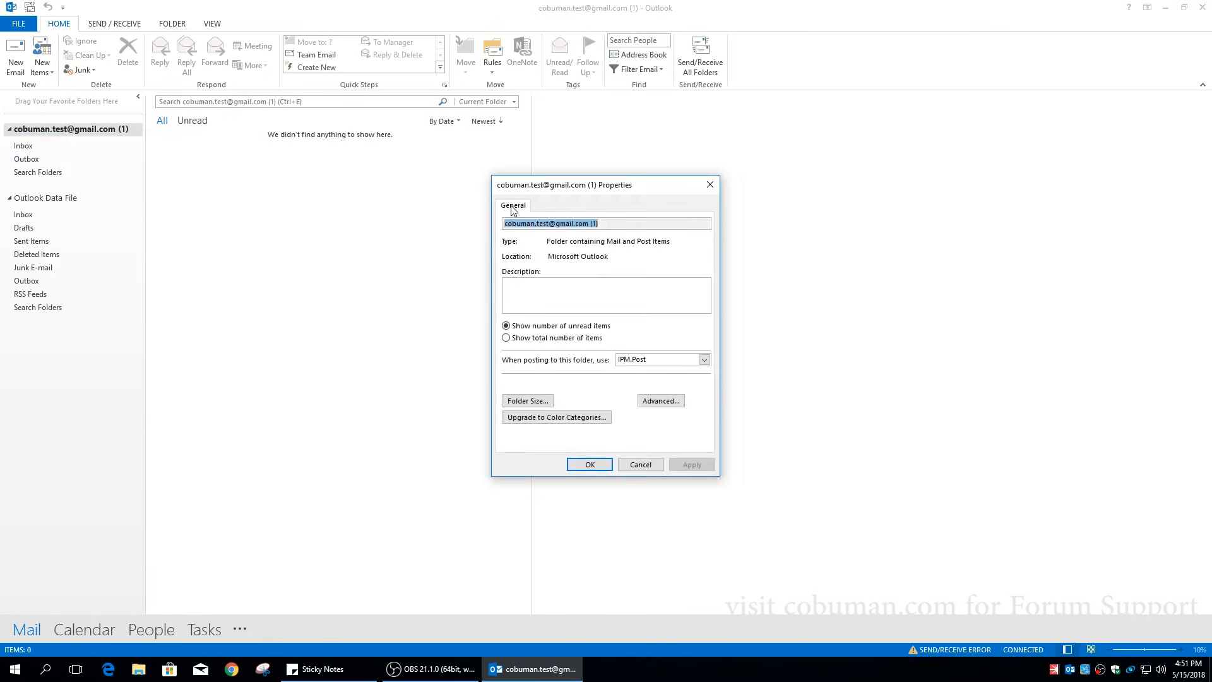
{"action": "left_click", "coordinate": [527, 401]}
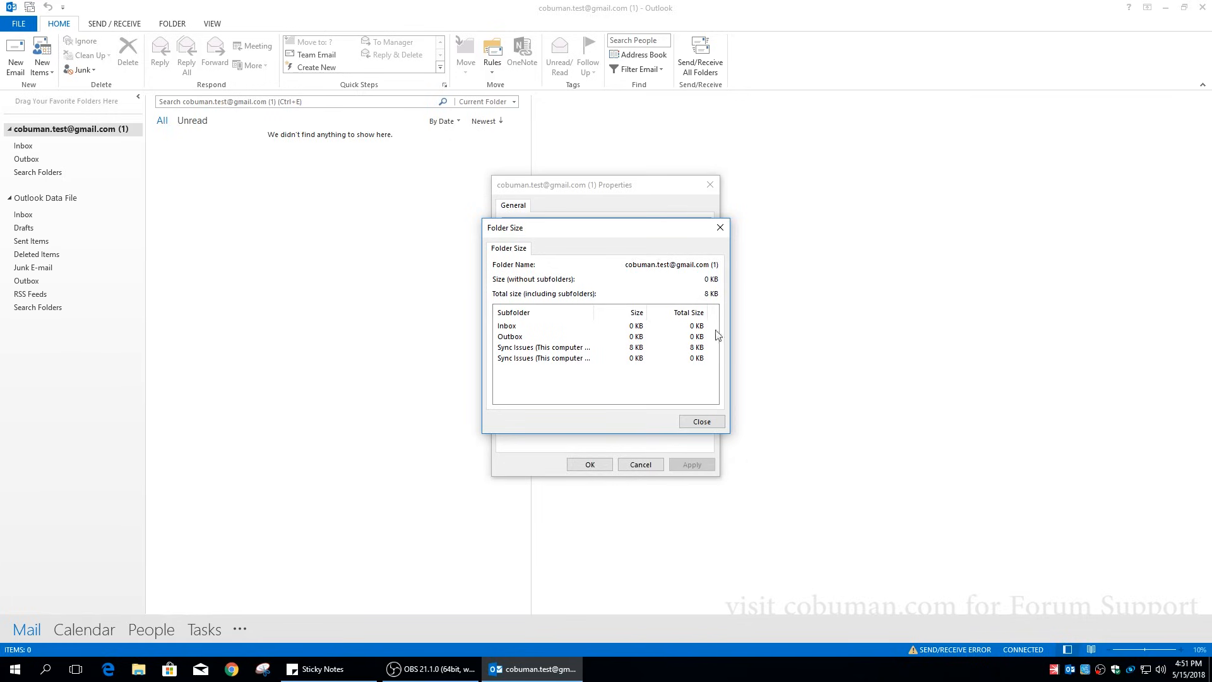
{"action": "left_click", "coordinate": [701, 422]}
{"action": "left_click", "coordinate": [593, 464]}
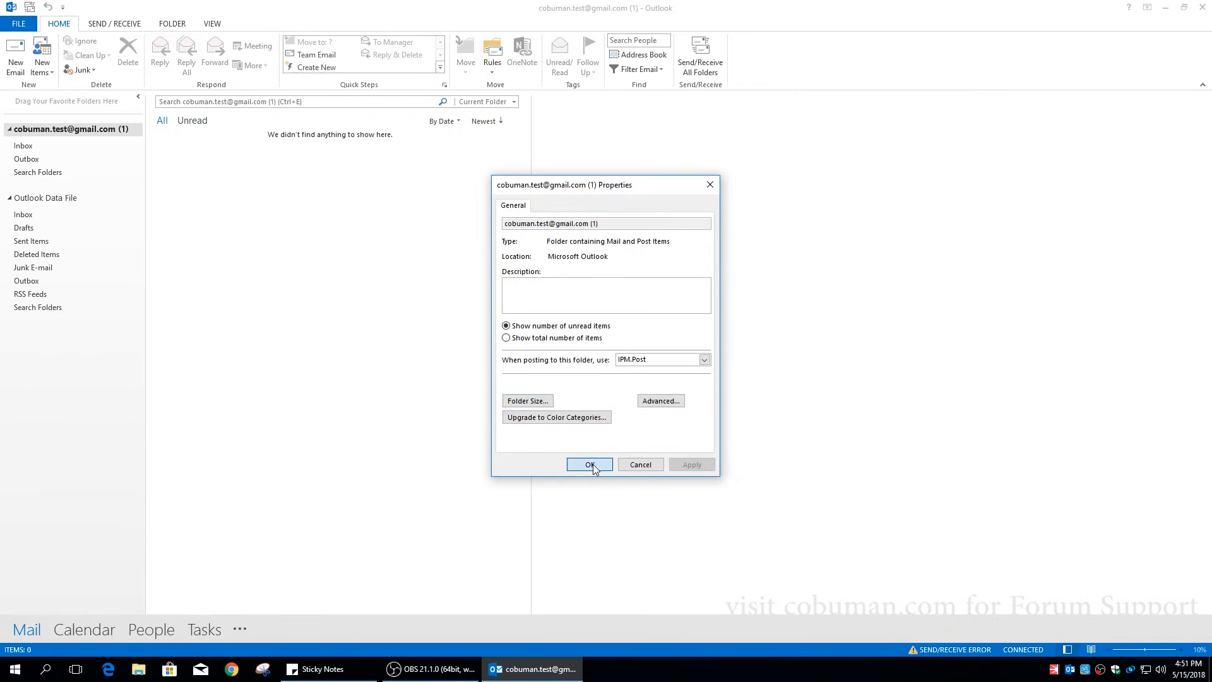
{"action": "left_click", "coordinate": [1167, 9]}
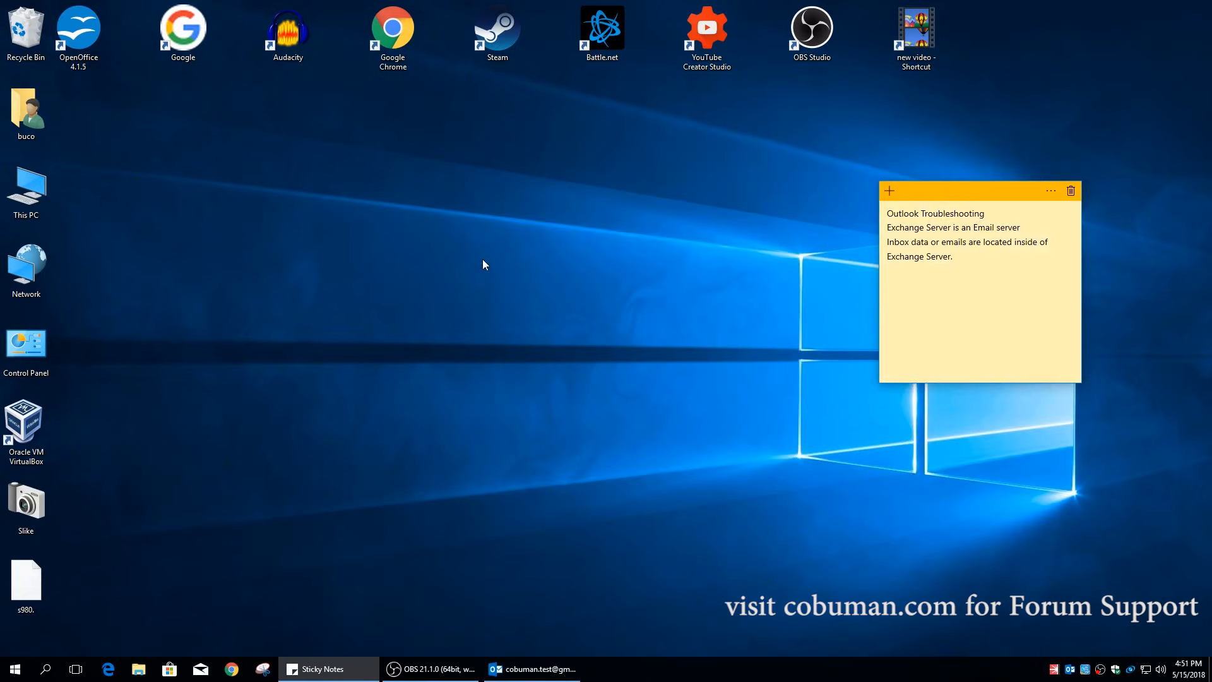
- Deselect the troubleshooting sticky note and bring the OBS window back from the taskbar
{"action": "left_click", "coordinate": [484, 264]}
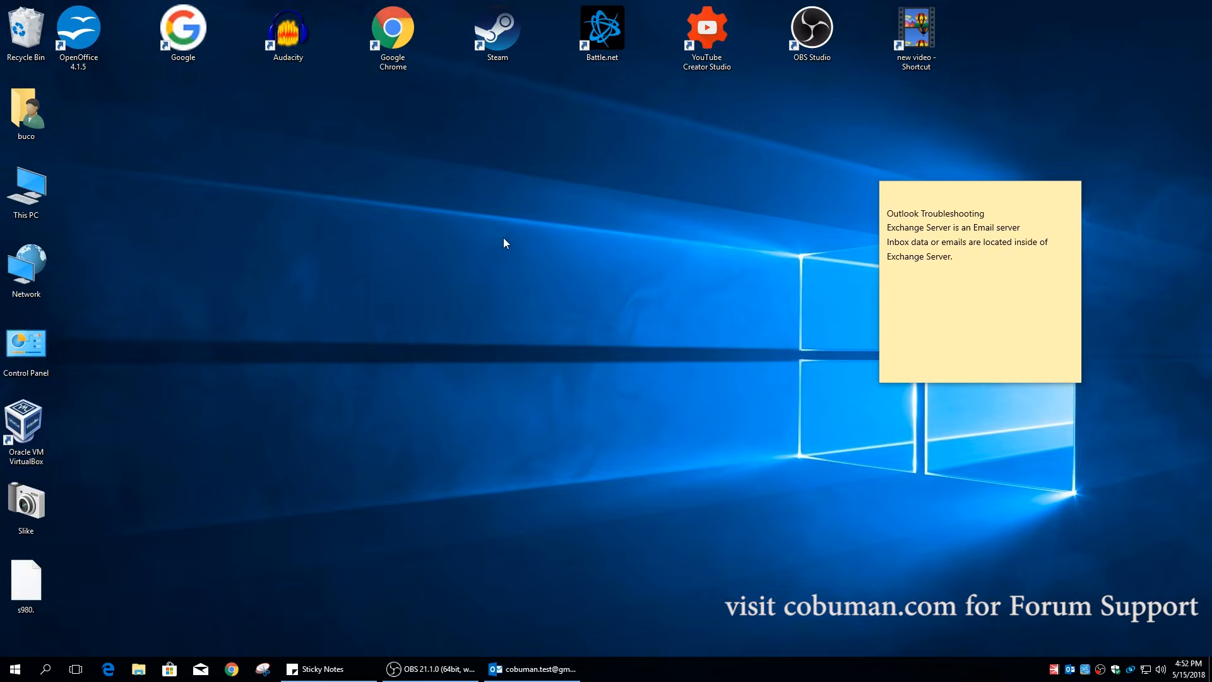
{"action": "left_click", "coordinate": [430, 668]}
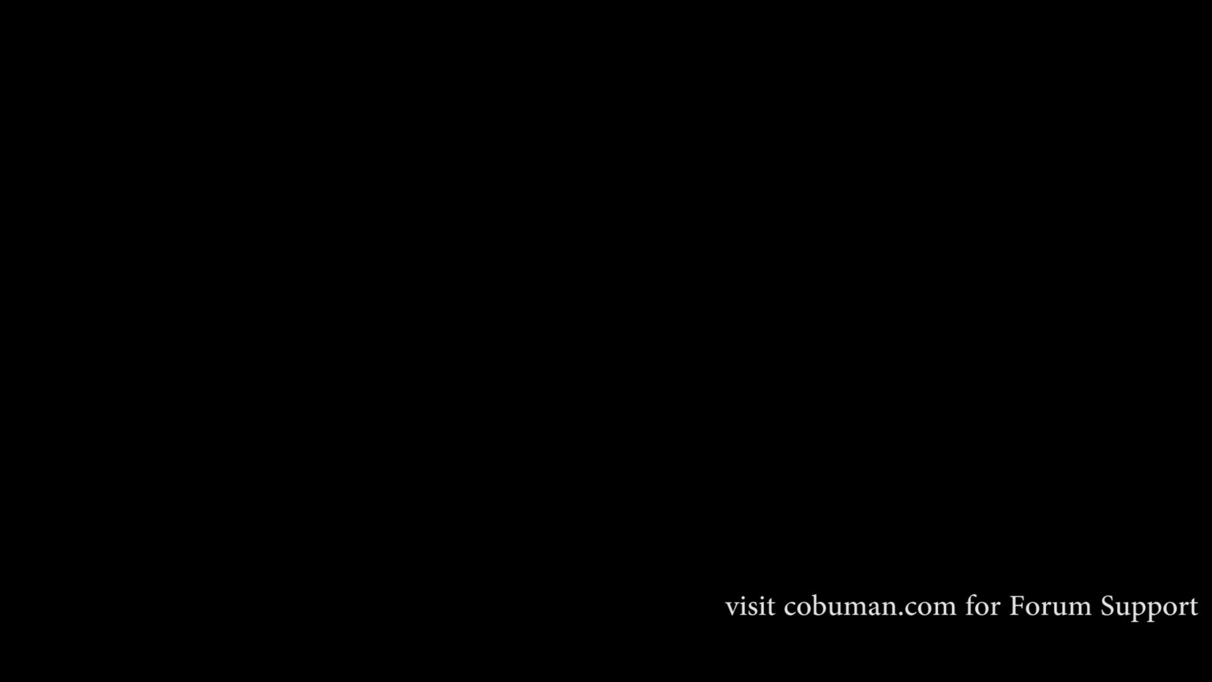